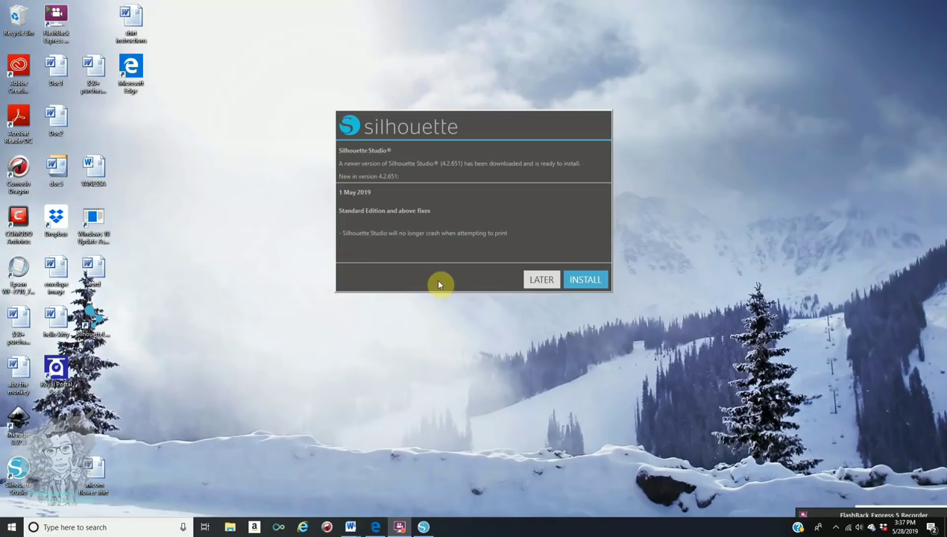
Step: Postpone the update and dismiss the recovered documents list, and set the page to landscape orientation
{"action": "left_click", "coordinate": [543, 280]}
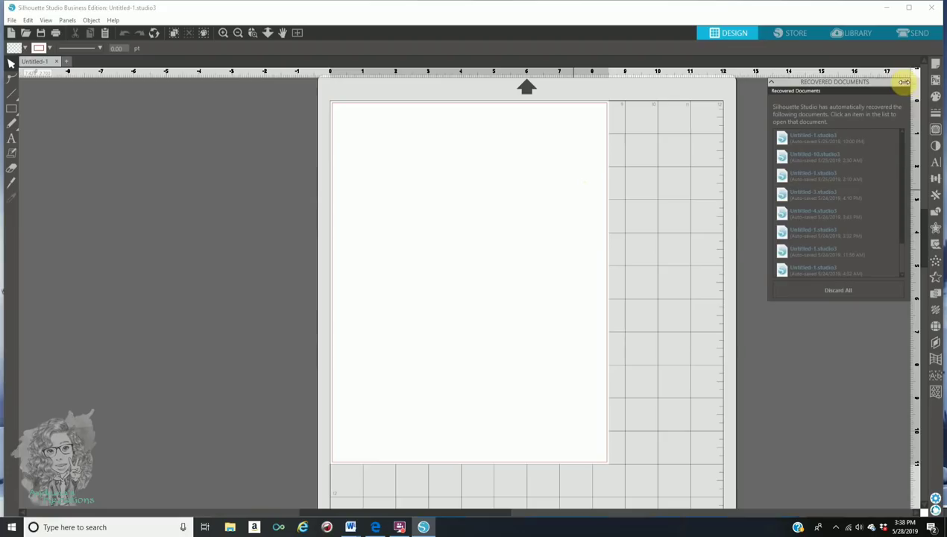
{"action": "left_click", "coordinate": [910, 83]}
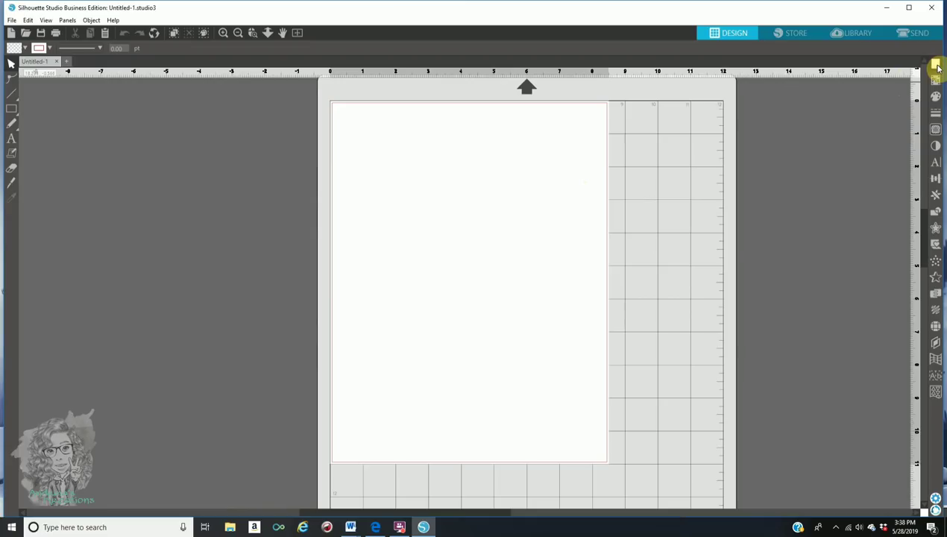
{"action": "left_click", "coordinate": [938, 67]}
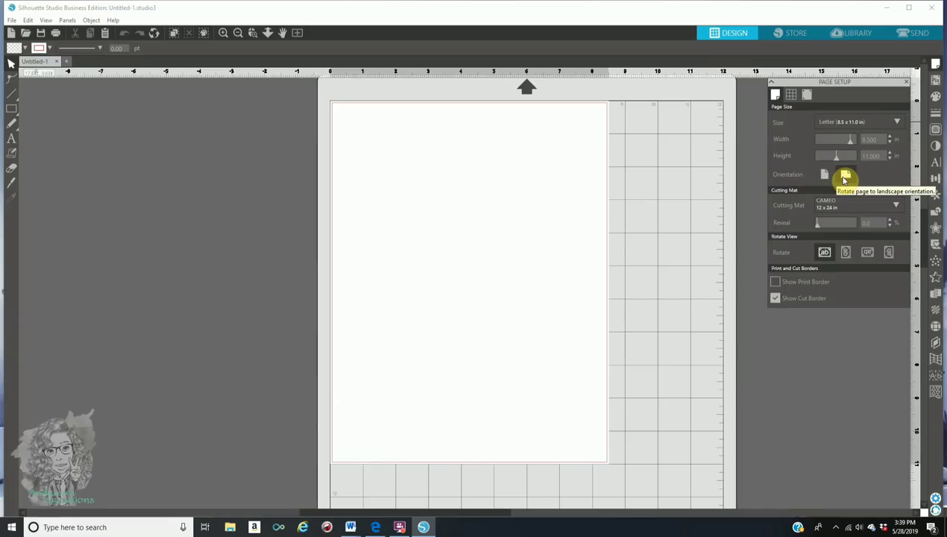
{"action": "left_click", "coordinate": [846, 176]}
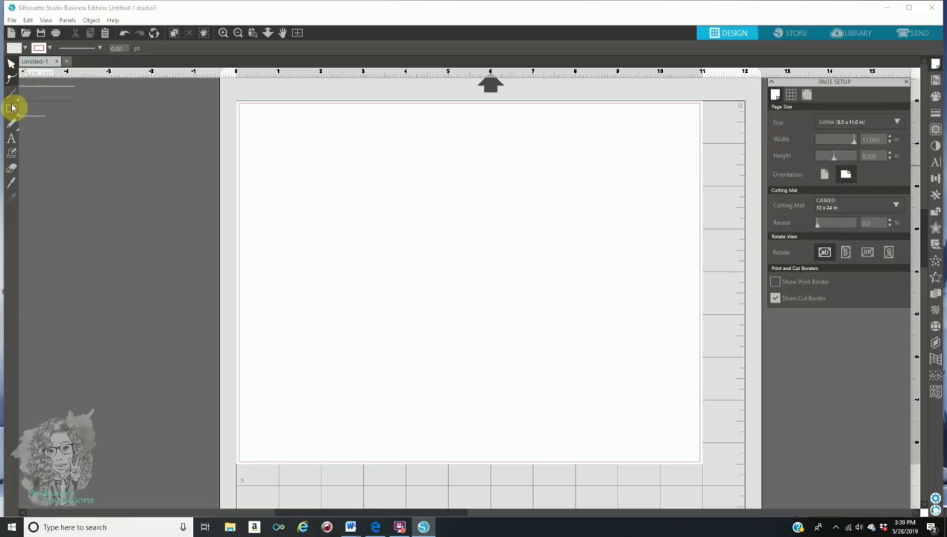
Step: Draw an upright rectangle about 2.34 in wide and 5.36 in high near the page's upper-left corner
{"action": "mouse_move", "coordinate": [13, 110]}
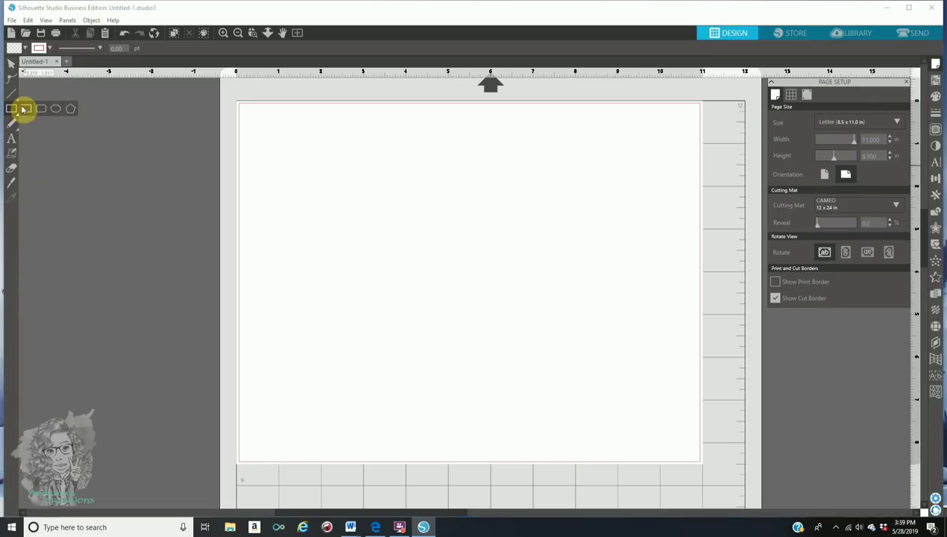
{"action": "left_click", "coordinate": [24, 108]}
{"action": "left_click_drag", "start_coordinate": [253, 124], "coordinate": [352, 353]}
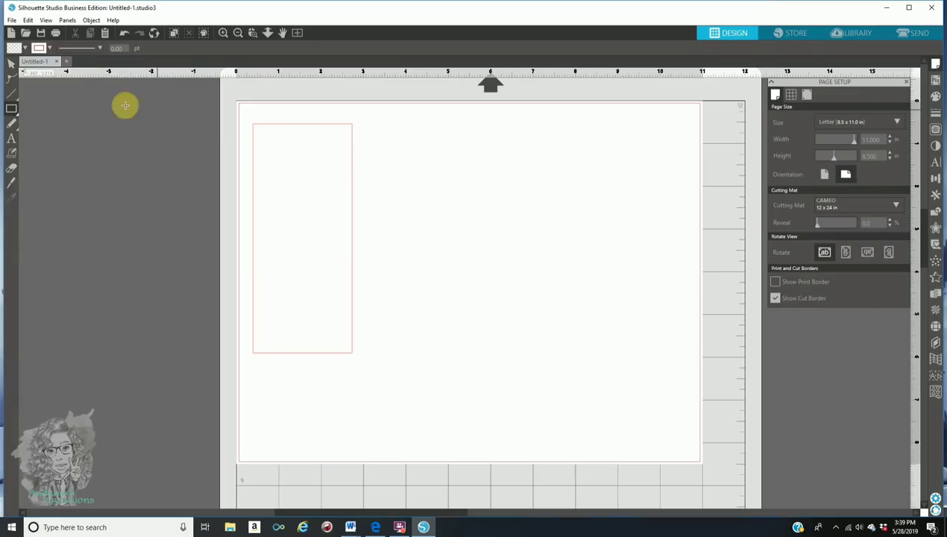
{"action": "left_click", "coordinate": [10, 66]}
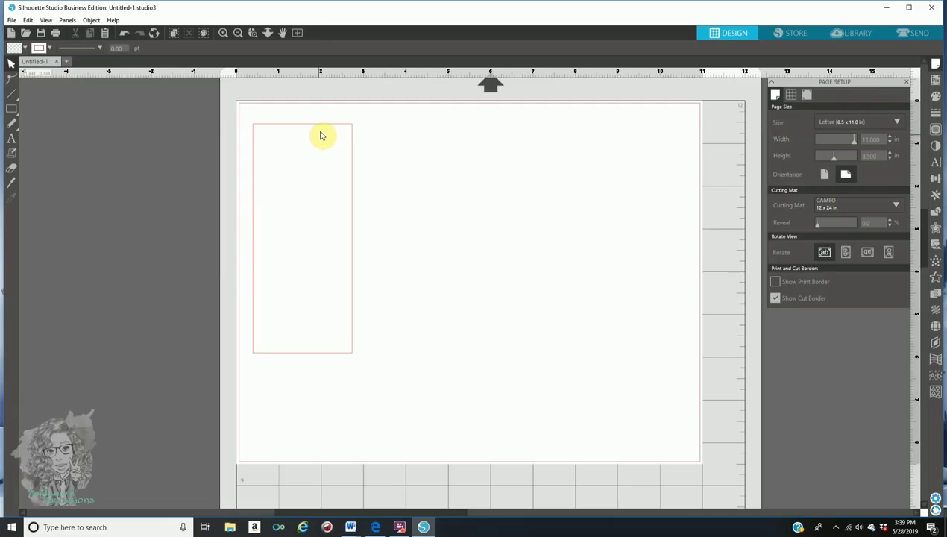
Step: Set the rectangle's size to 2.52 in wide by 6.44 in high and move it down inside the cut border
{"action": "left_click", "coordinate": [318, 130]}
{"action": "left_click", "coordinate": [318, 130]}
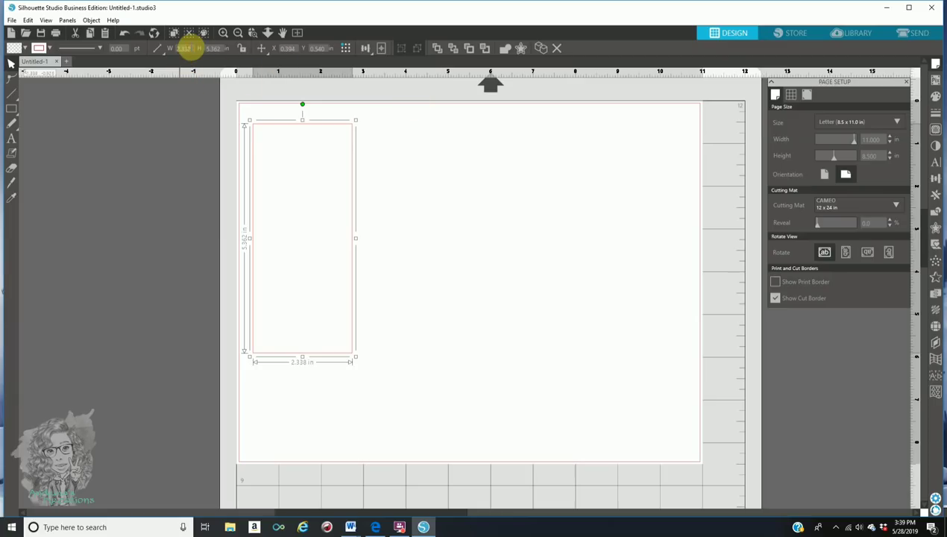
{"action": "left_click", "coordinate": [184, 48]}
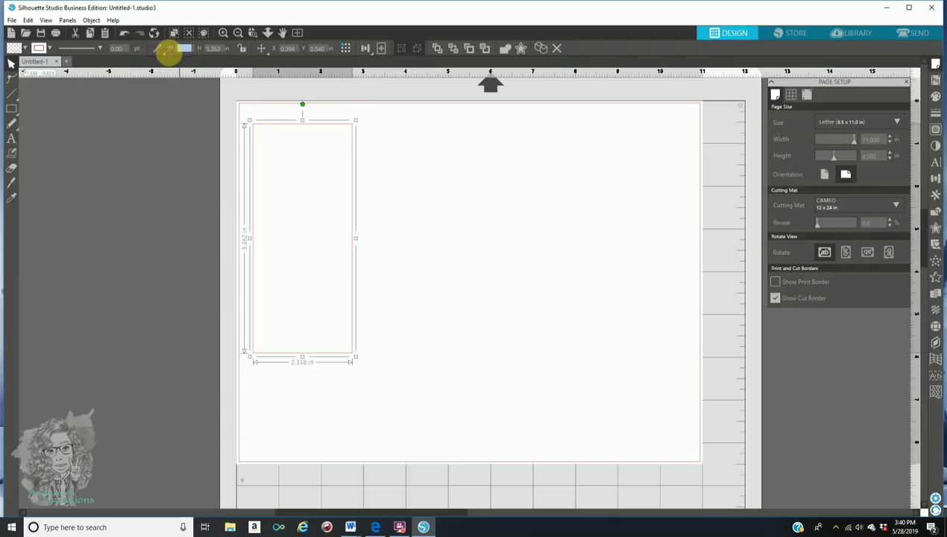
{"action": "type", "text": "2.52"}
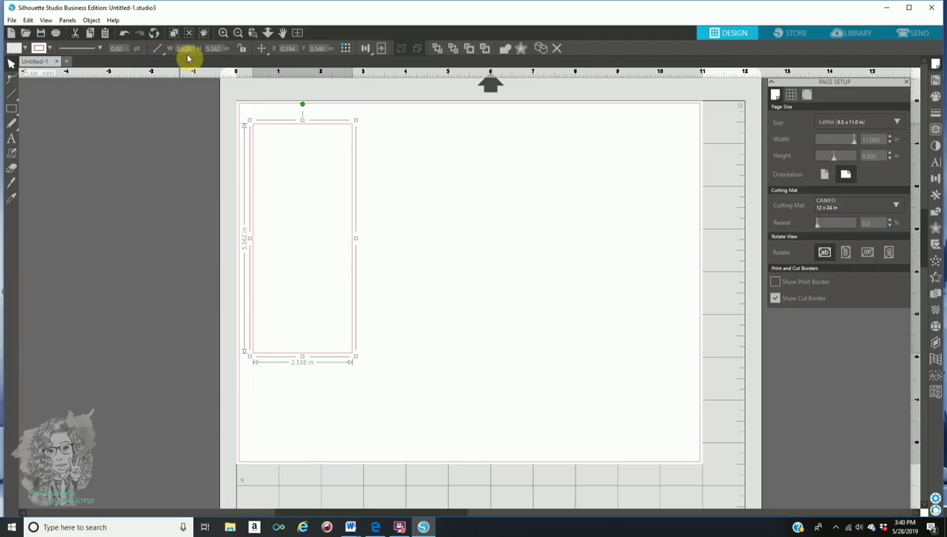
{"action": "left_click", "coordinate": [214, 48]}
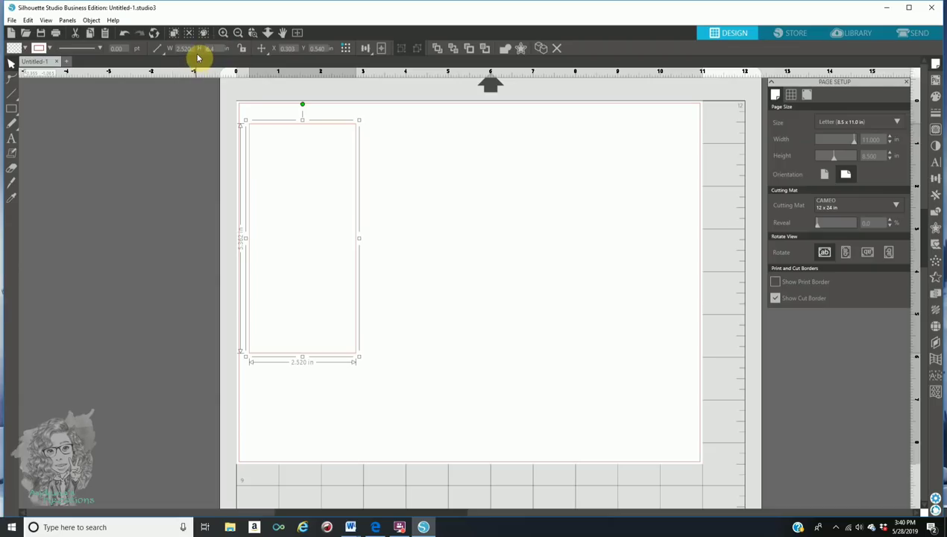
{"action": "key", "text": "Return"}
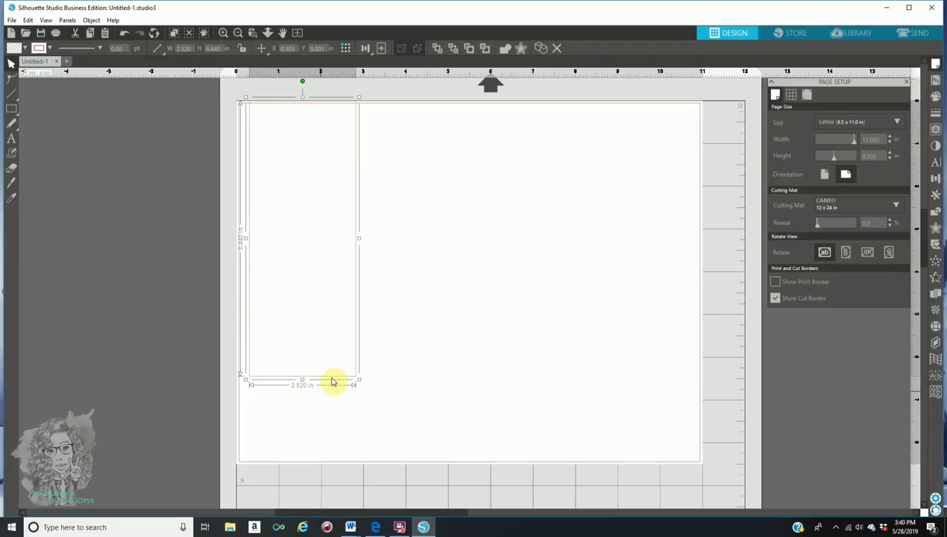
{"action": "left_click_drag", "start_coordinate": [331, 374], "coordinate": [334, 415]}
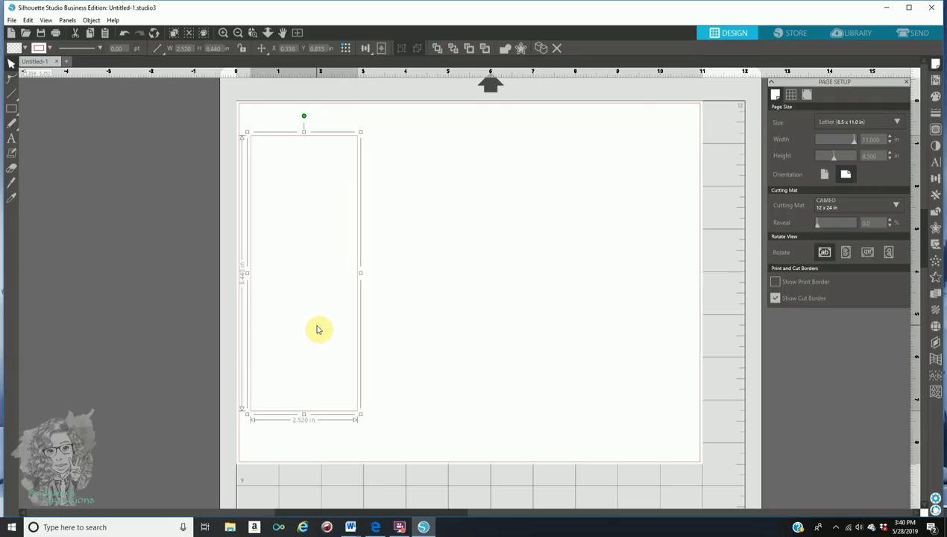
Step: Duplicate the rectangle and place the copy with its left edge flush against the original's right edge
{"action": "right_click", "coordinate": [294, 139]}
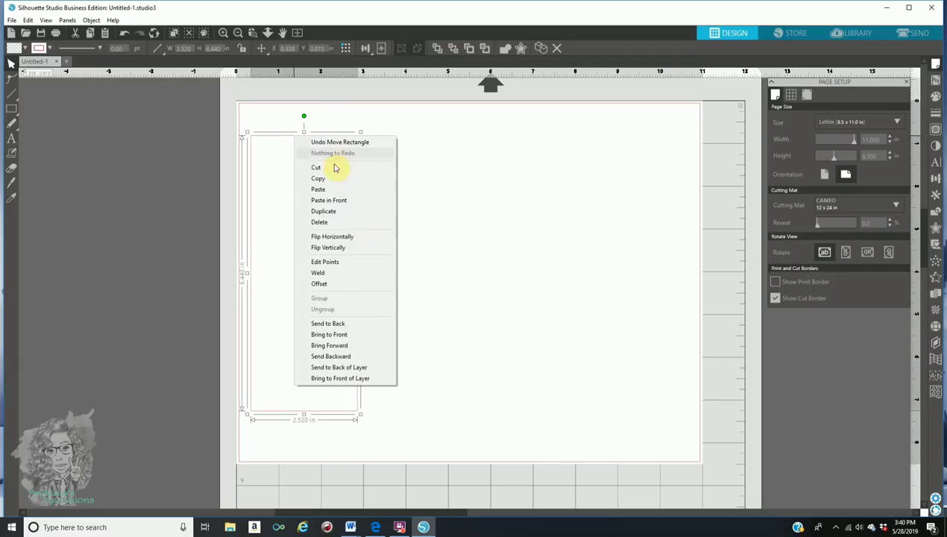
{"action": "left_click", "coordinate": [333, 213]}
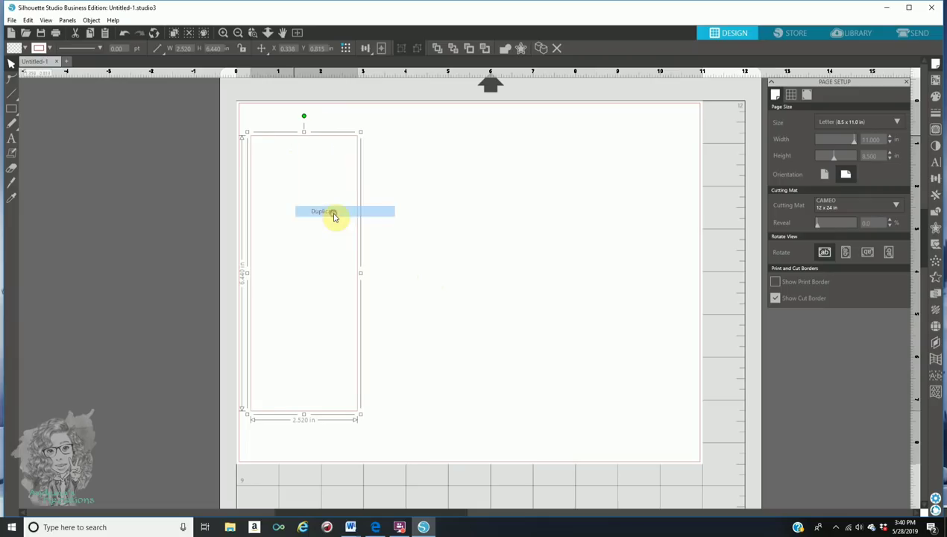
{"action": "left_click_drag", "start_coordinate": [369, 258], "coordinate": [464, 261]}
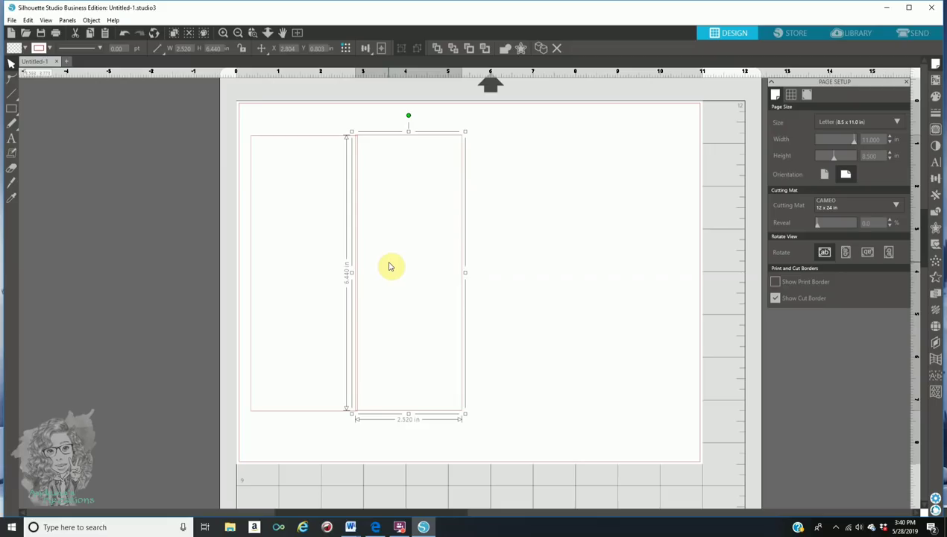
{"action": "key", "text": "Right"}
{"action": "key", "text": "Right"}
{"action": "key", "text": "Right"}
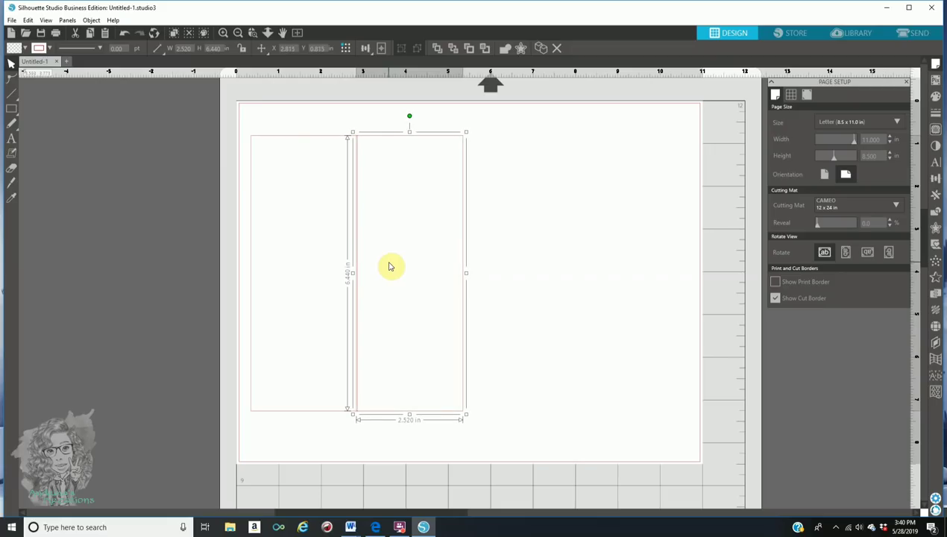
{"action": "key", "text": "Right"}
{"action": "key", "text": "Right"}
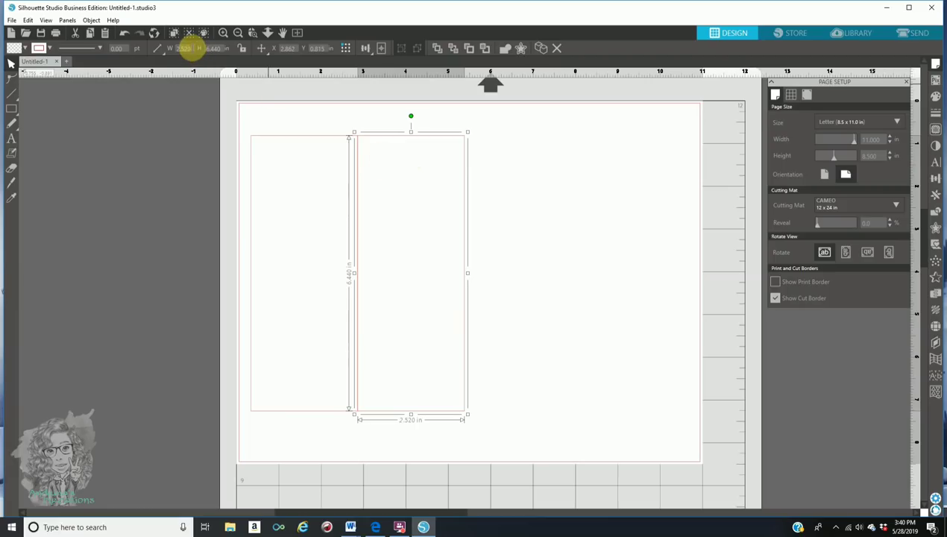
Step: Set the copy's width to 5.45 in and realign its left edge with the narrow rectangle's right edge
{"action": "left_click", "coordinate": [191, 47]}
{"action": "left_click", "coordinate": [215, 48]}
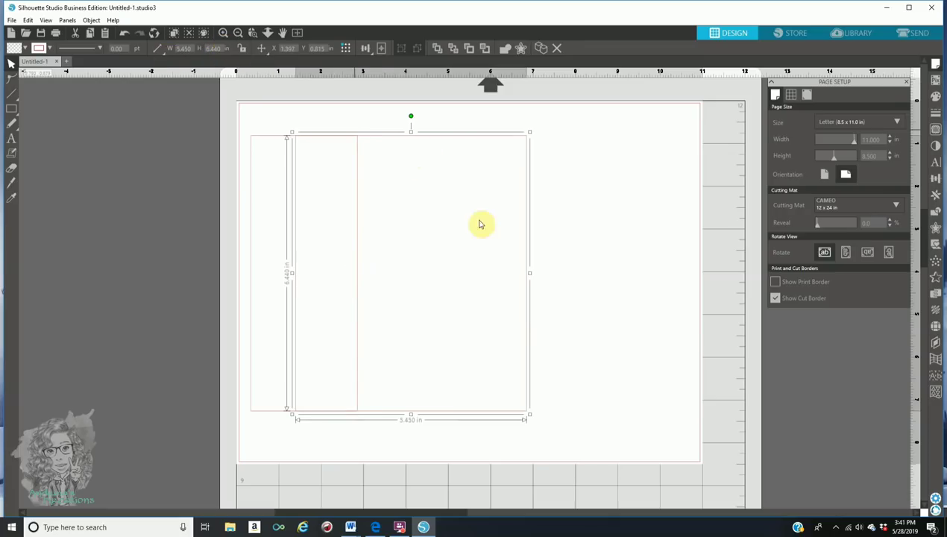
{"action": "left_click_drag", "start_coordinate": [465, 141], "coordinate": [526, 138]}
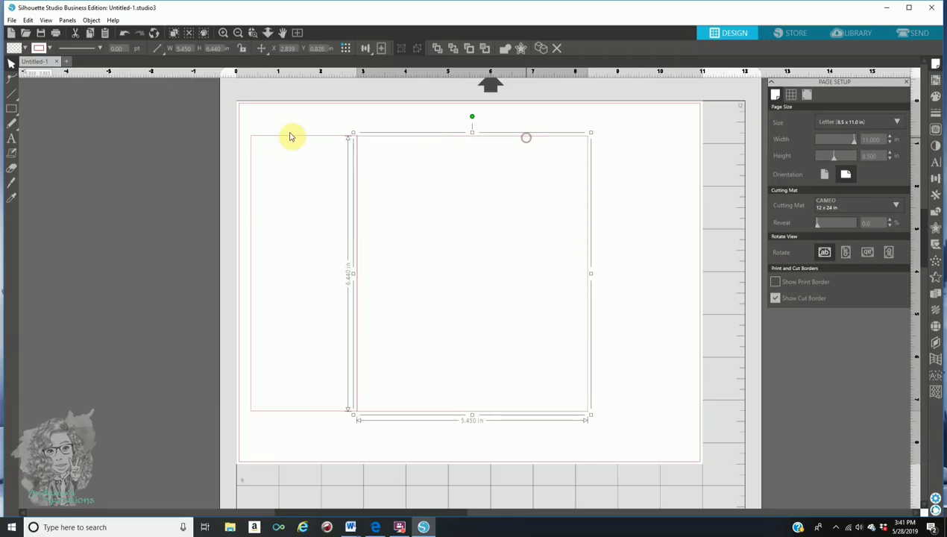
{"action": "key", "text": "Up"}
{"action": "key", "text": "Left"}
{"action": "key", "text": "Left"}
{"action": "key", "text": "Left"}
{"action": "key", "text": "Right"}
{"action": "key", "text": "Right"}
{"action": "key", "text": "Right"}
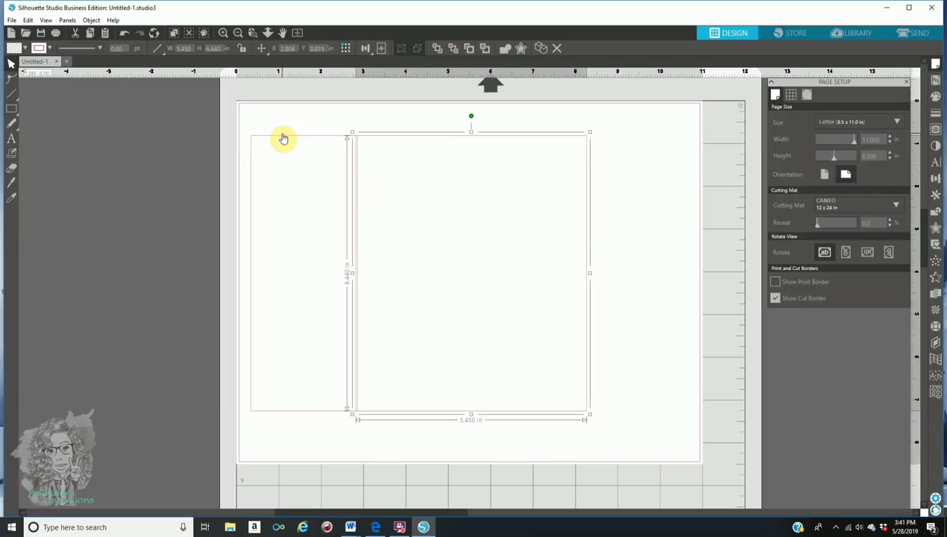
{"action": "key", "text": "Right"}
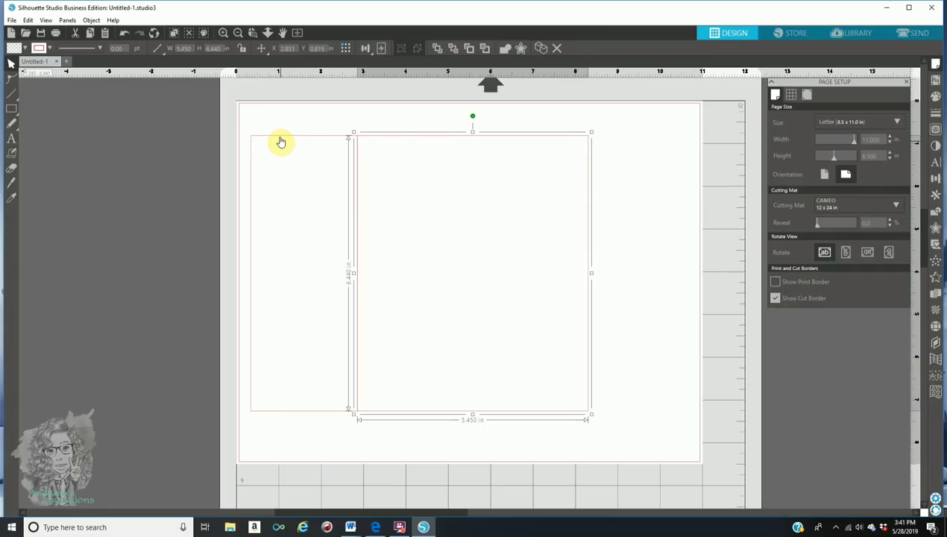
Step: Duplicate the narrow rectangle and move the copy to the right end of the wide rectangle
{"action": "left_click", "coordinate": [282, 141]}
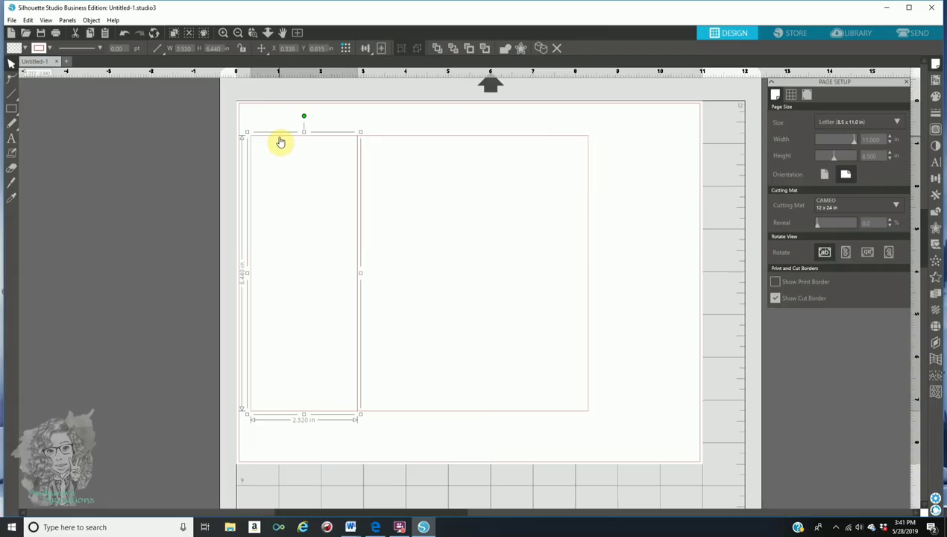
{"action": "right_click", "coordinate": [279, 140]}
{"action": "left_click", "coordinate": [317, 211]}
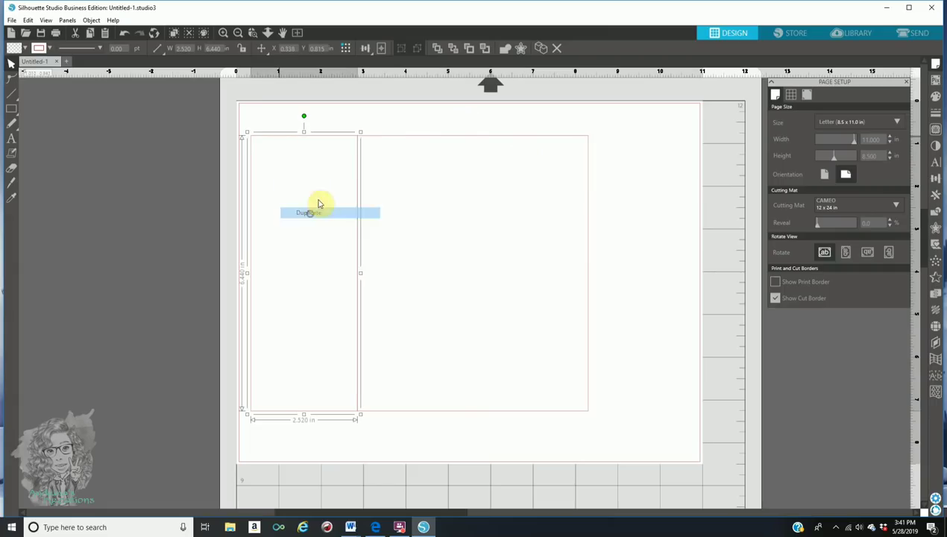
{"action": "left_click_drag", "start_coordinate": [368, 172], "coordinate": [691, 173]}
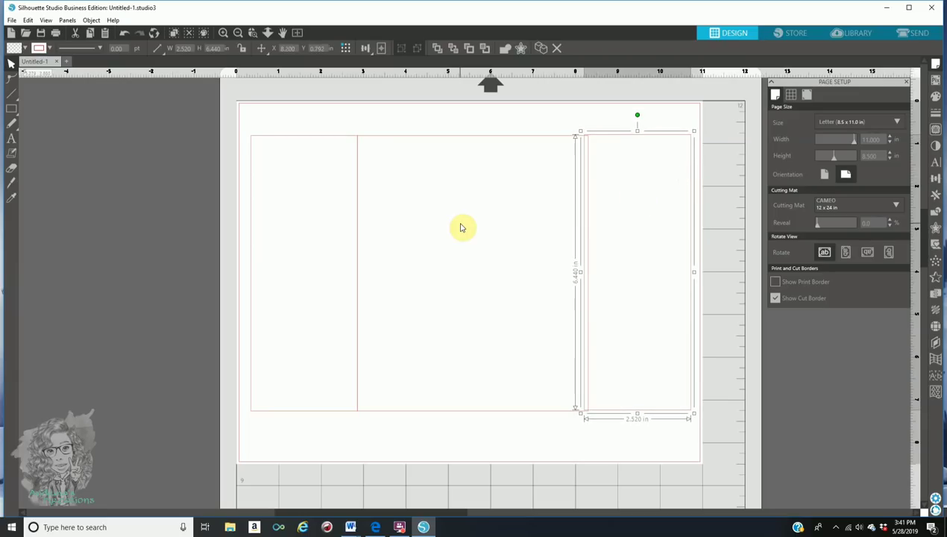
Step: Nudge the new narrow copy until its left edge meets the wide rectangle and their top edges line up
{"action": "key", "text": "Down"}
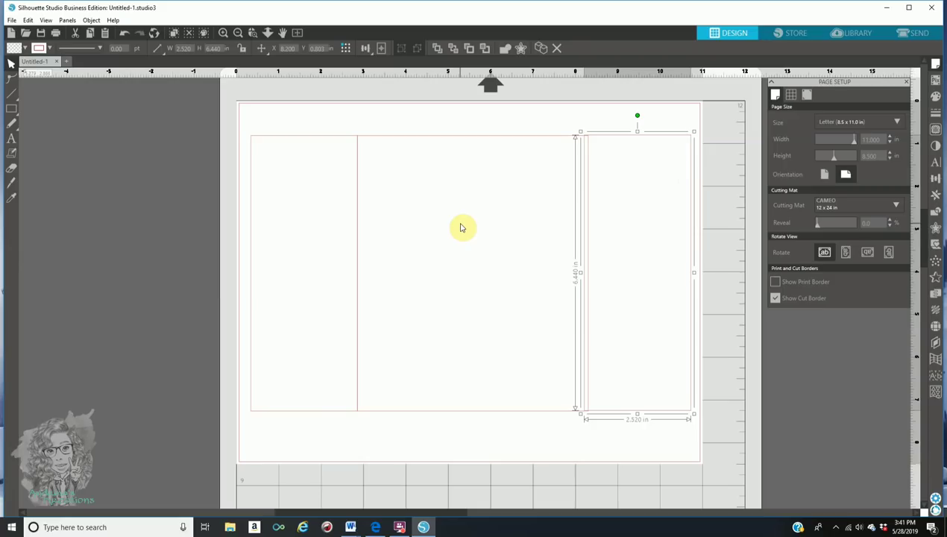
{"action": "key", "text": "Right"}
{"action": "key", "text": "Right"}
{"action": "key", "text": "Right"}
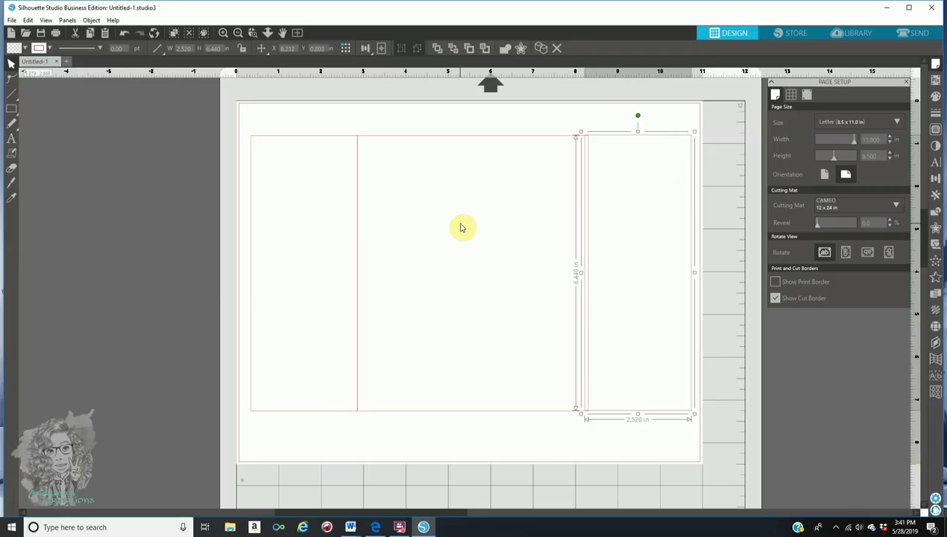
{"action": "key", "text": "Right"}
{"action": "key", "text": "Right"}
{"action": "key", "text": "Right"}
{"action": "key", "text": "Right"}
{"action": "key", "text": "Right"}
{"action": "key", "text": "Right"}
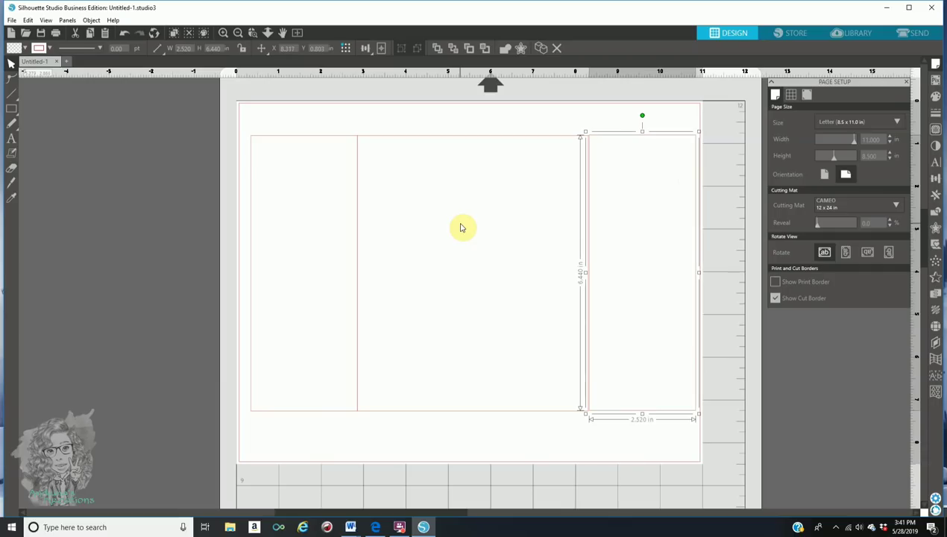
{"action": "key", "text": "Left"}
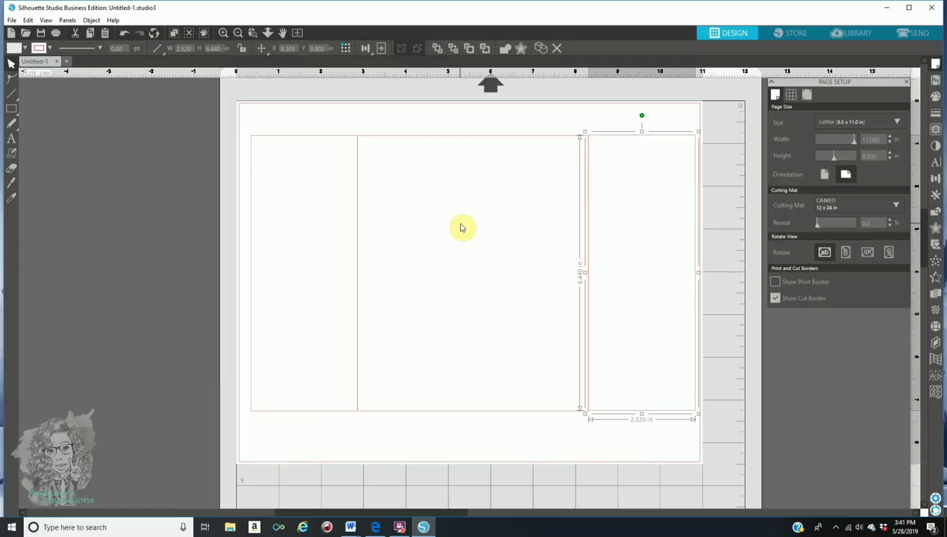
{"action": "key", "text": "Down"}
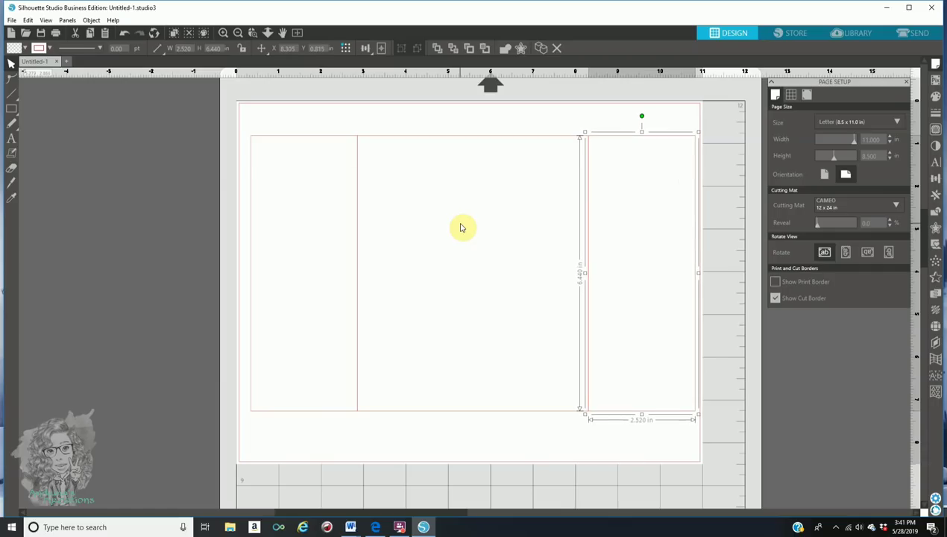
Step: Select all three rectangles and nudge them slightly left to center them between the page's cut borders
{"action": "left_click_drag", "start_coordinate": [224, 117], "coordinate": [358, 145]}
{"action": "left_click_drag", "start_coordinate": [698, 395], "coordinate": [699, 395]}
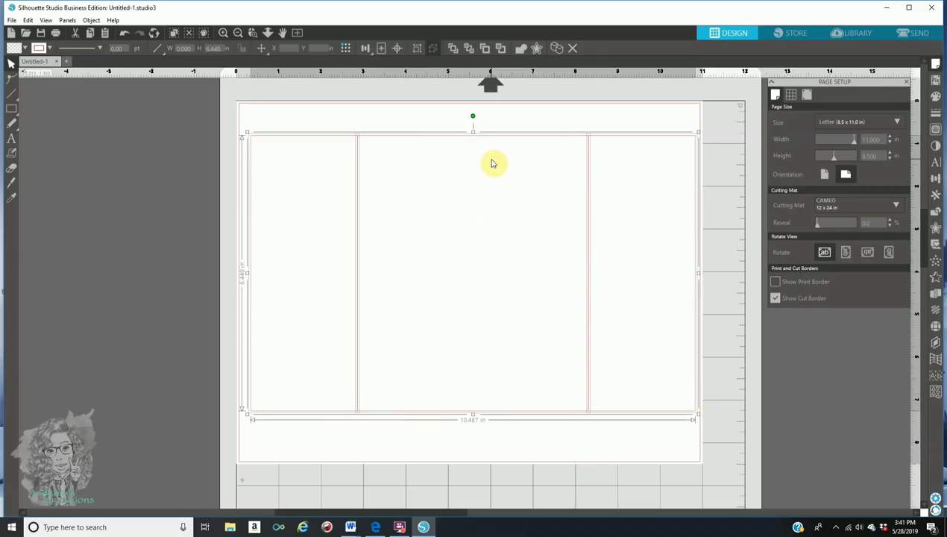
{"action": "key", "text": "Left"}
{"action": "key", "text": "Left"}
{"action": "key", "text": "Left"}
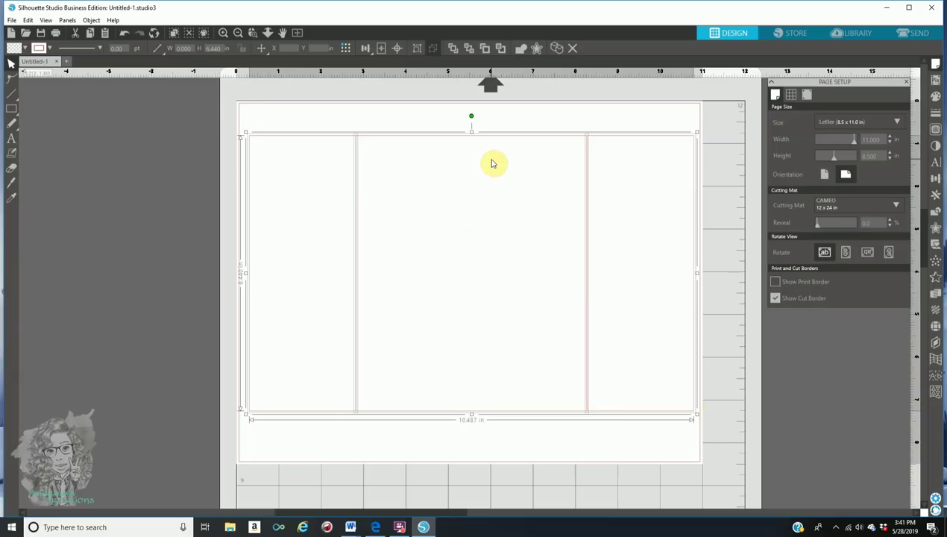
{"action": "key", "text": "Left"}
{"action": "key", "text": "Left"}
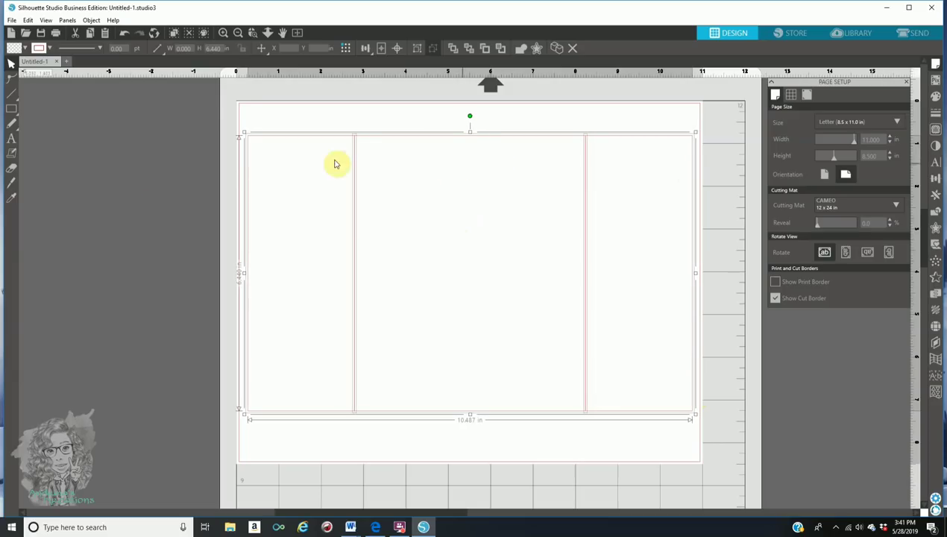
{"action": "left_click", "coordinate": [111, 200]}
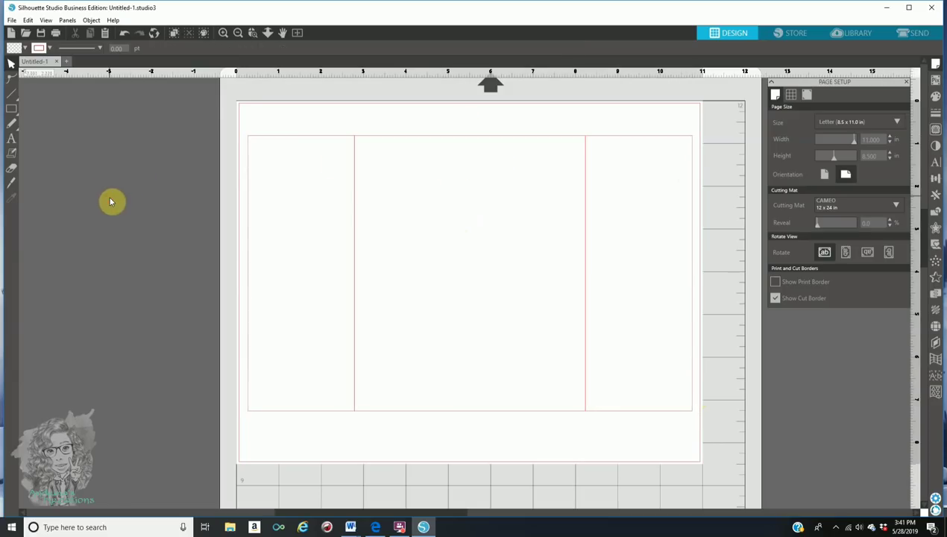
Step: Nudge the right-hand rectangle slightly left, and shift all three rectangles down about 0.22 in to center them vertically on the page
{"action": "left_click", "coordinate": [628, 142]}
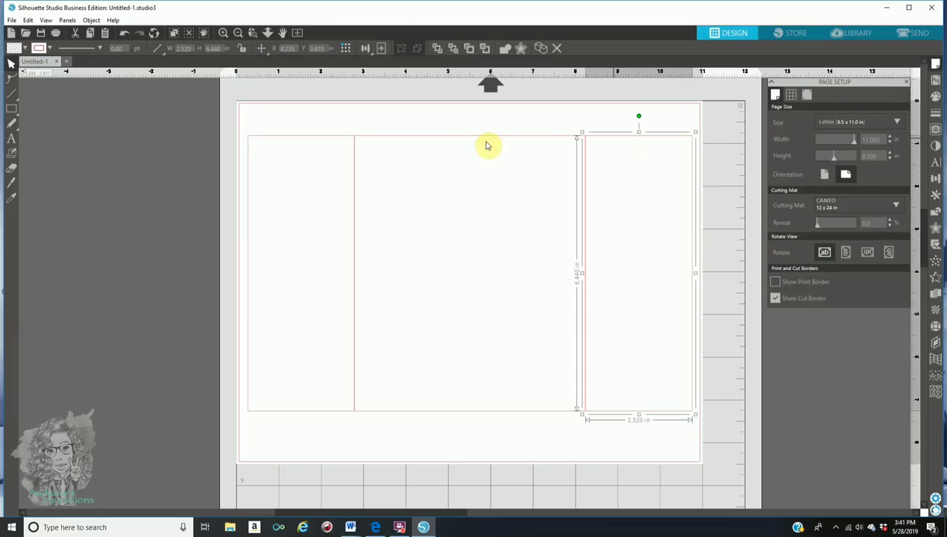
{"action": "key", "text": "Left"}
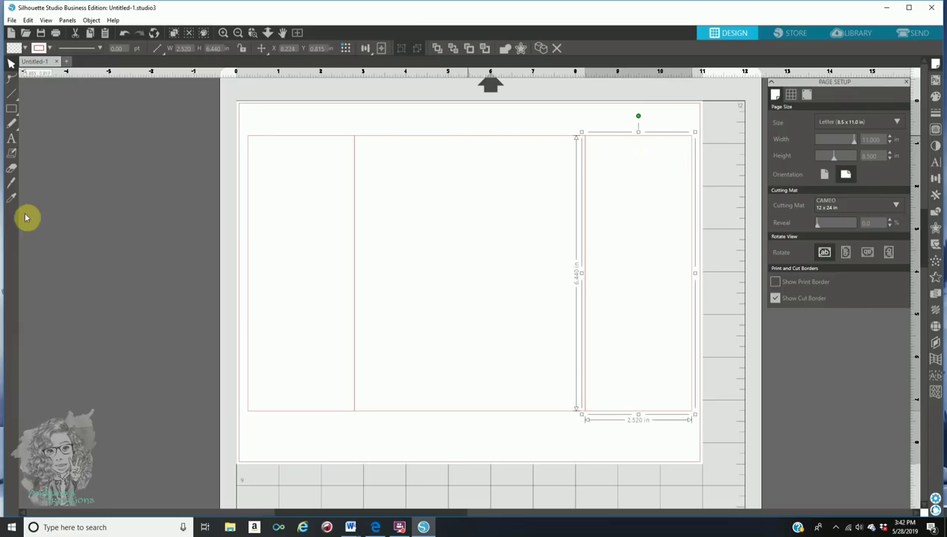
{"action": "left_click", "coordinate": [450, 169]}
{"action": "left_click", "coordinate": [690, 411], "text": "shift"}
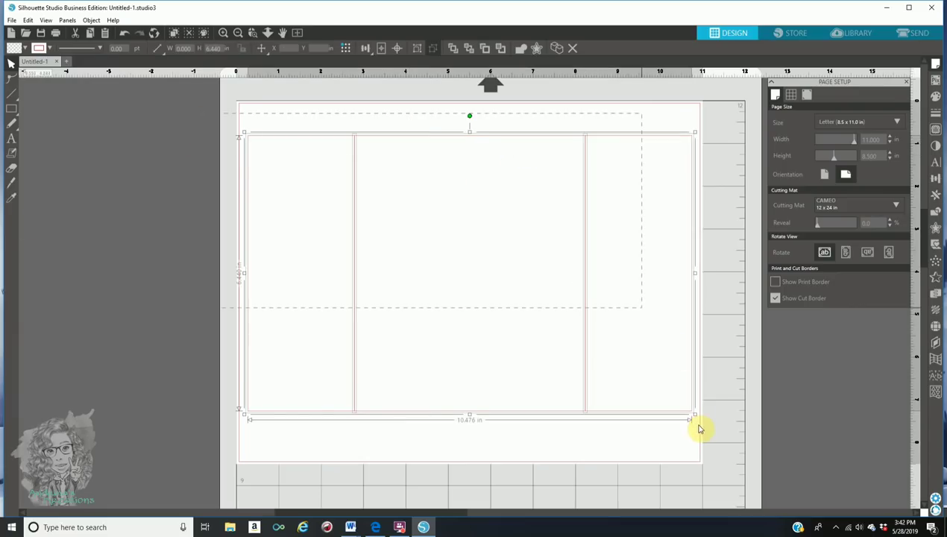
{"action": "key", "text": "Down"}
{"action": "key", "text": "Down"}
{"action": "key", "text": "Down"}
{"action": "key", "text": "Down"}
{"action": "key", "text": "Down"}
{"action": "key", "text": "Down"}
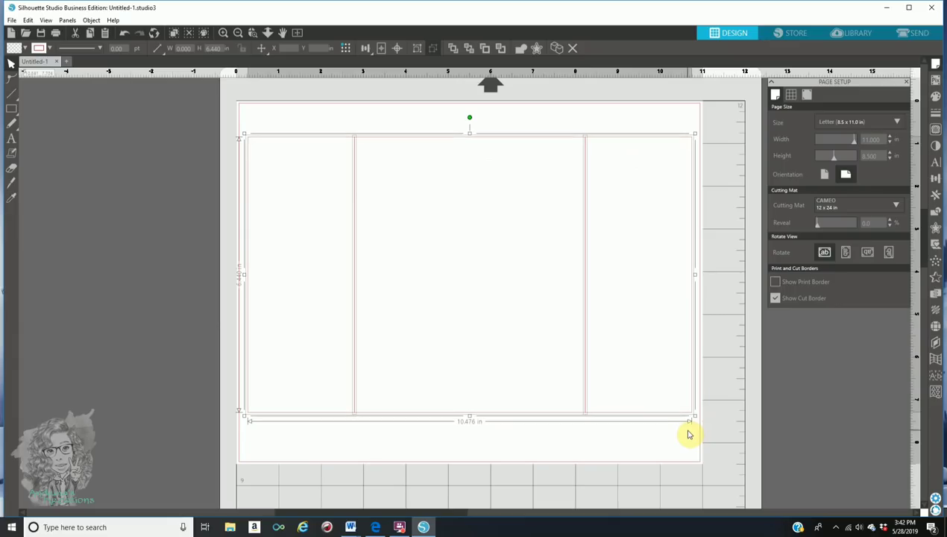
{"action": "key", "text": "Down"}
{"action": "key", "text": "Down"}
{"action": "key", "text": "Down"}
{"action": "key", "text": "Down"}
{"action": "key", "text": "Down"}
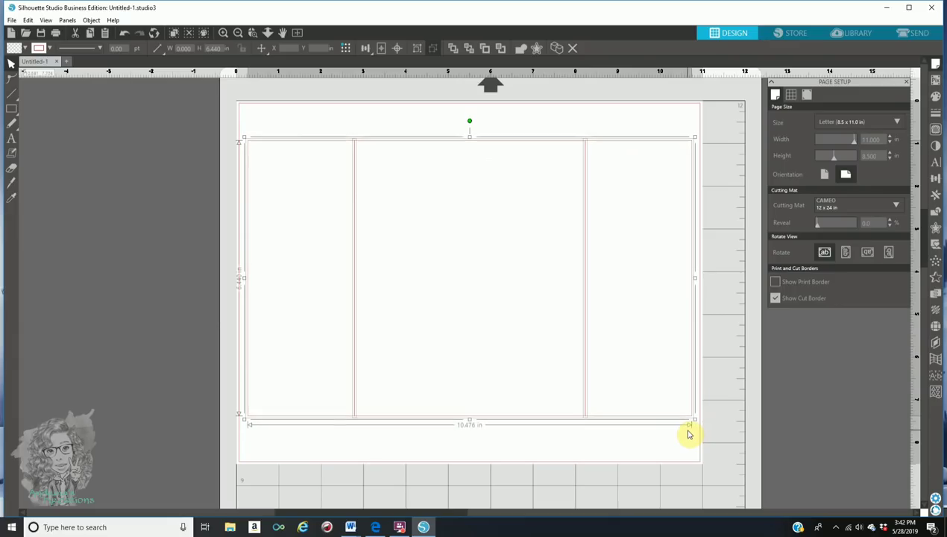
{"action": "key", "text": "Down"}
{"action": "key", "text": "Down"}
{"action": "key", "text": "Down"}
{"action": "key", "text": "Down"}
{"action": "key", "text": "Down"}
{"action": "key", "text": "Down"}
{"action": "key", "text": "Down"}
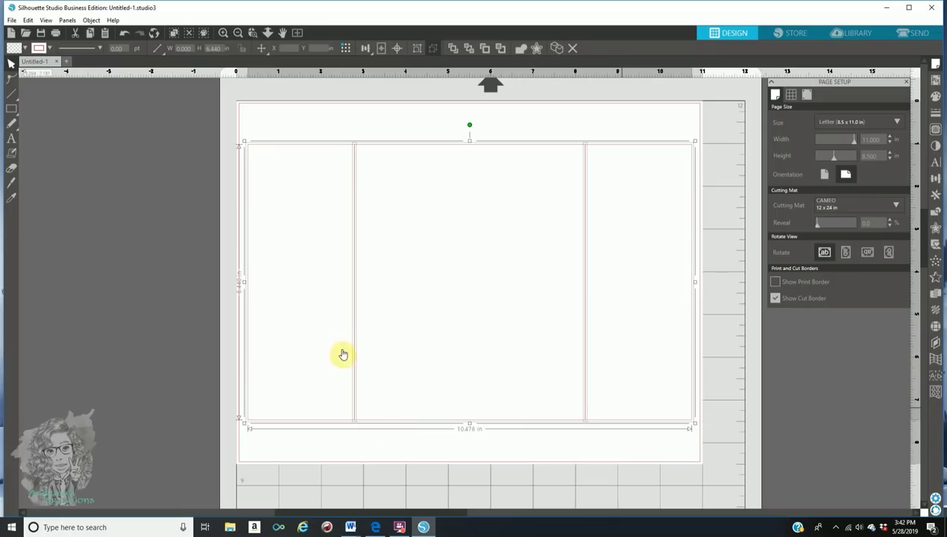
{"action": "left_click", "coordinate": [147, 118]}
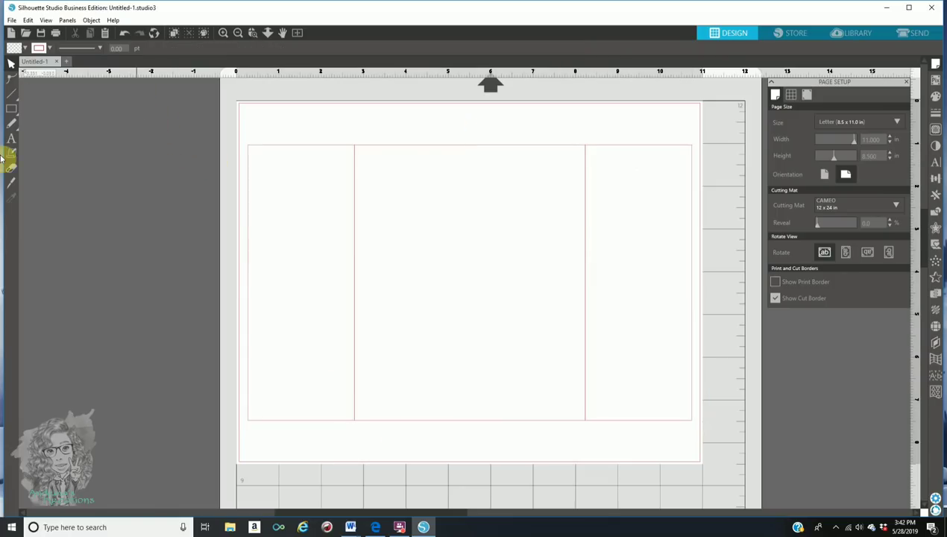
Step: Draw a thin horizontal rectangle about 3.42 in by 0.49 in above the three panels
{"action": "left_click", "coordinate": [12, 110]}
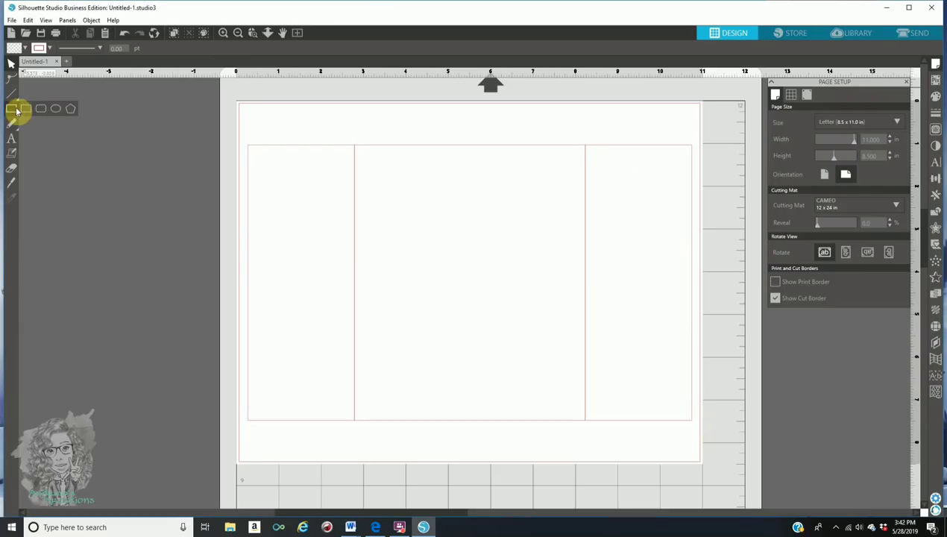
{"action": "left_click_drag", "start_coordinate": [267, 120], "coordinate": [411, 140]}
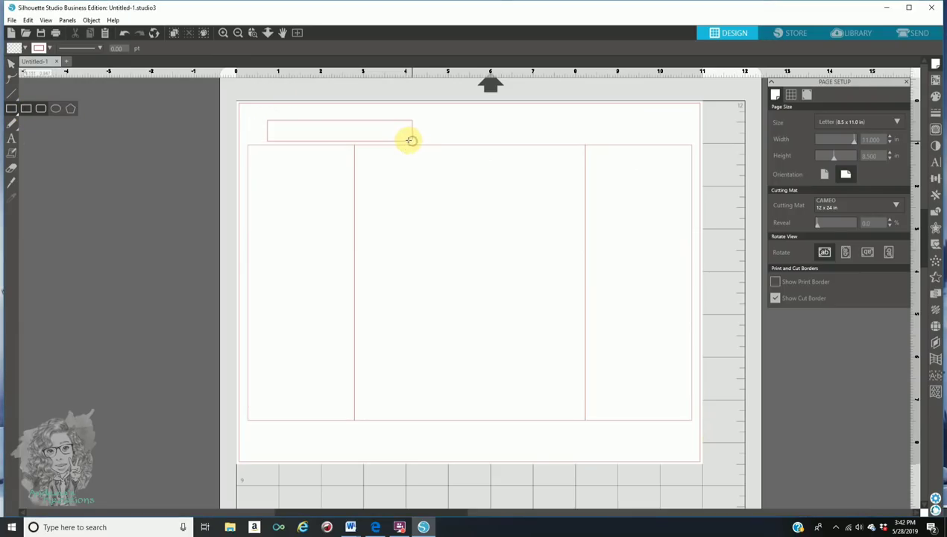
{"action": "left_click", "coordinate": [11, 67]}
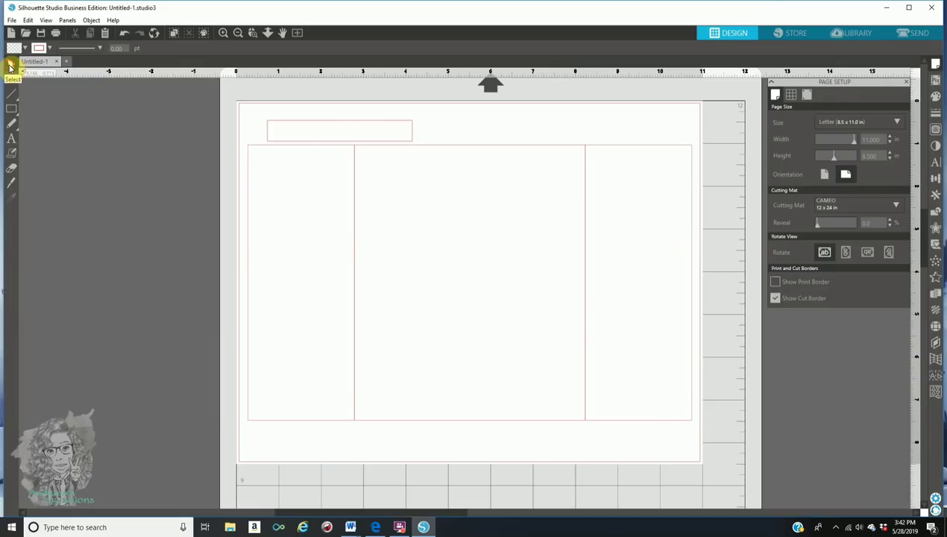
Step: Resize the thin rectangle to 10.49 in wide and 0.67 in high
{"action": "left_click", "coordinate": [333, 125]}
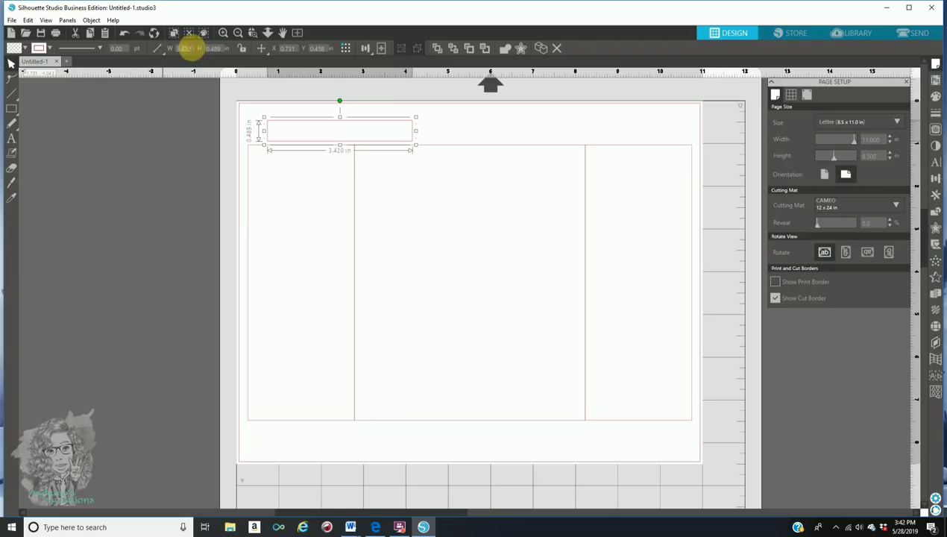
{"action": "left_click", "coordinate": [184, 48]}
{"action": "left_click", "coordinate": [166, 56]}
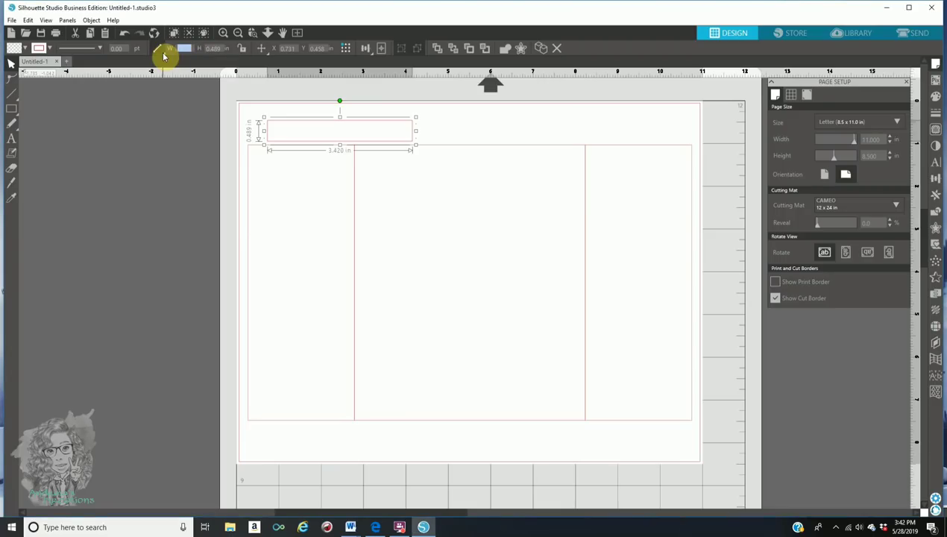
{"action": "left_click", "coordinate": [163, 57]}
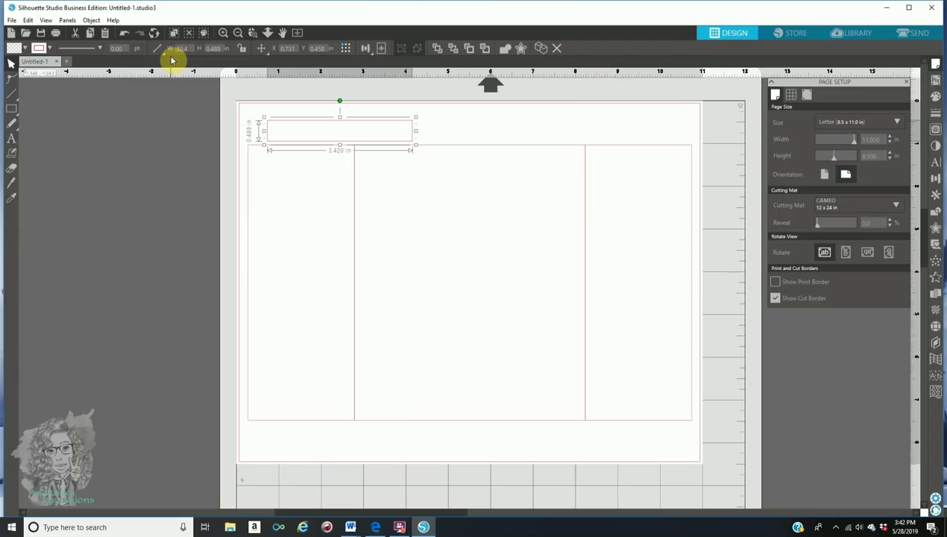
{"action": "key", "text": "Return"}
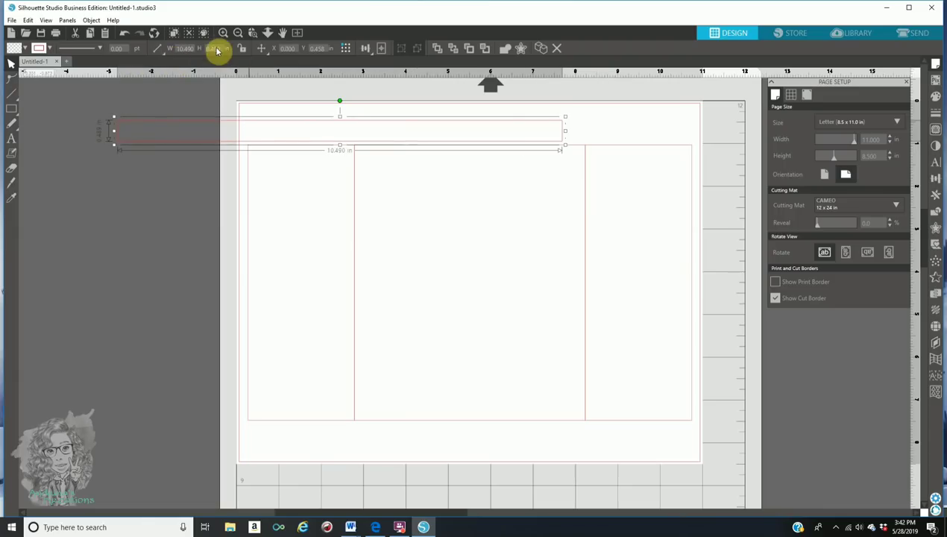
{"action": "left_click", "coordinate": [209, 49]}
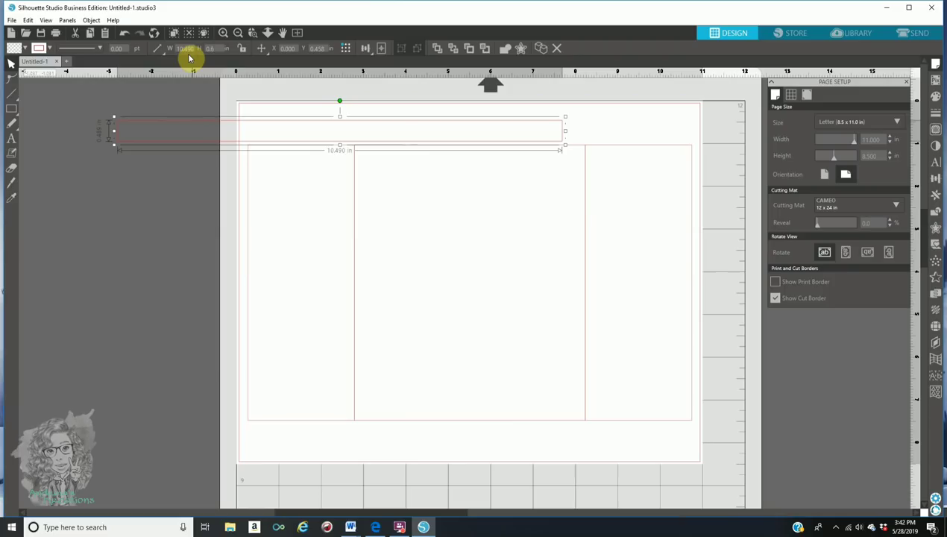
{"action": "type", "text": "0.82"}
{"action": "key", "text": "Return"}
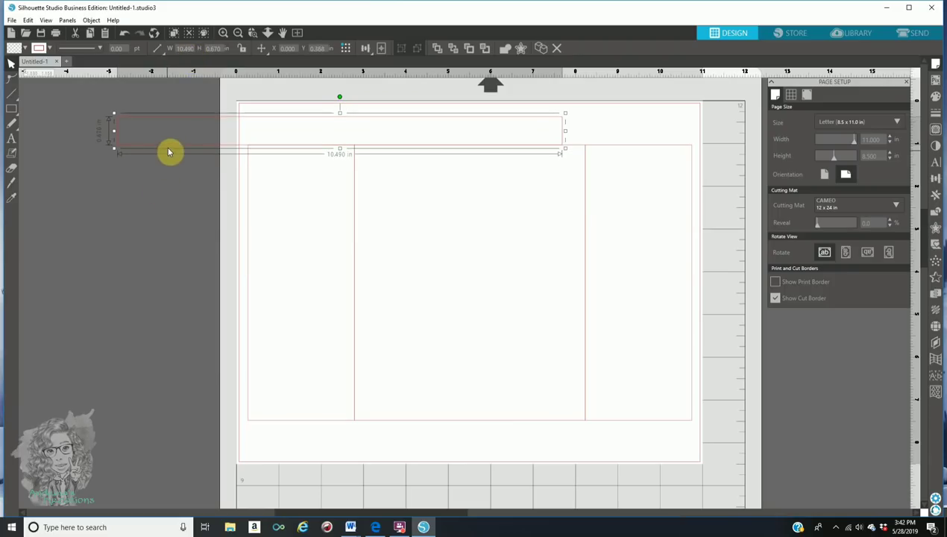
Step: Move the strip onto the panels' top edge and nudge it left until its left end lines up with the left panel
{"action": "left_click_drag", "start_coordinate": [164, 148], "coordinate": [297, 149]}
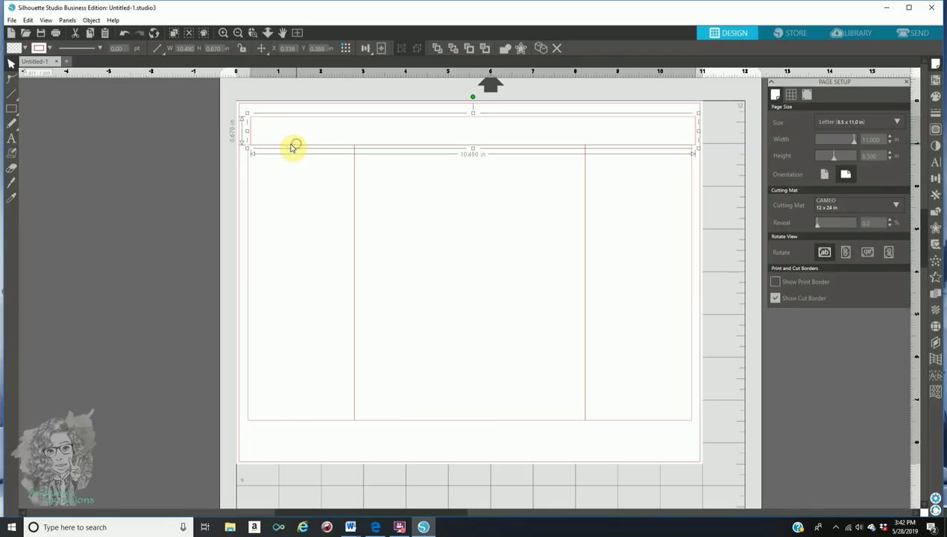
{"action": "key", "text": "Left"}
{"action": "key", "text": "Left"}
{"action": "key", "text": "Left"}
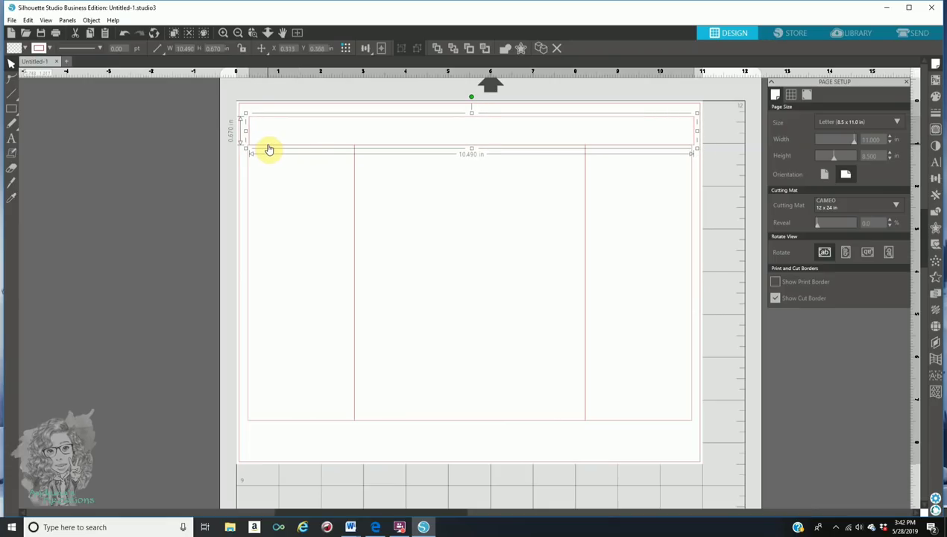
{"action": "key", "text": "Left"}
{"action": "key", "text": "Left"}
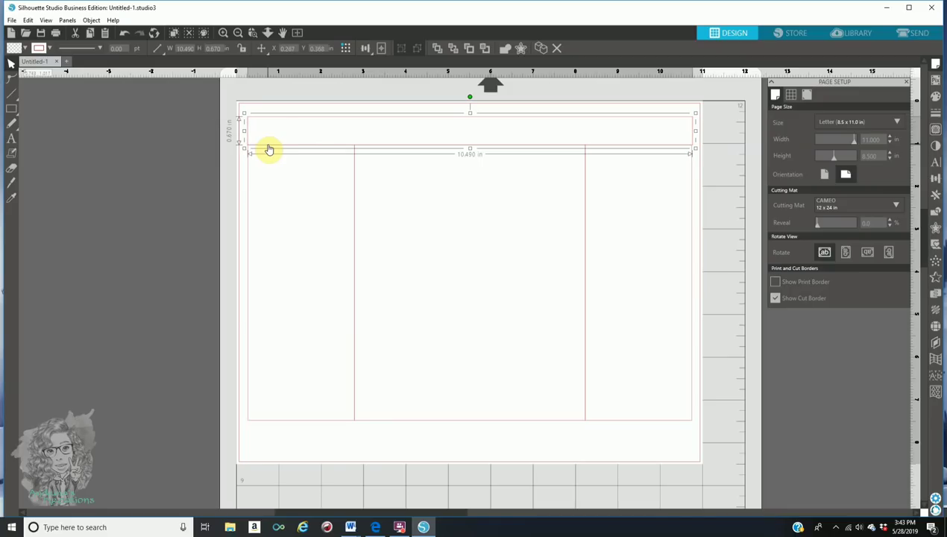
{"action": "left_click", "coordinate": [157, 174]}
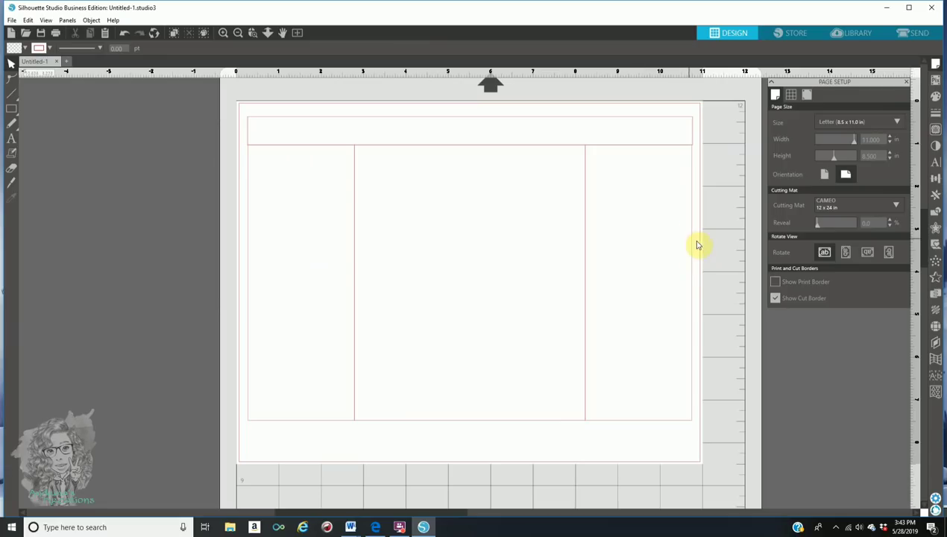
Step: Nudge the right panel slightly right so its outer edge lines up with the end of the top strip
{"action": "left_click", "coordinate": [586, 258]}
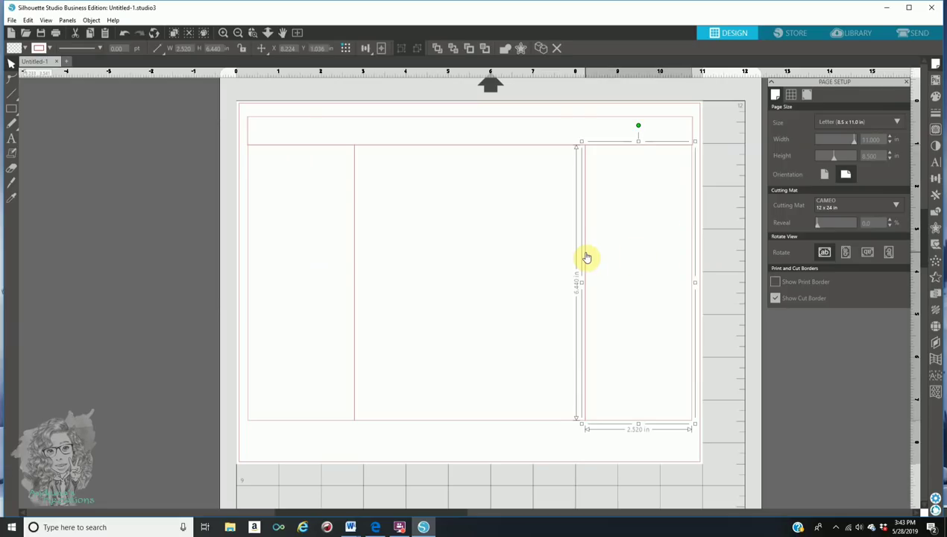
{"action": "key", "text": "Right"}
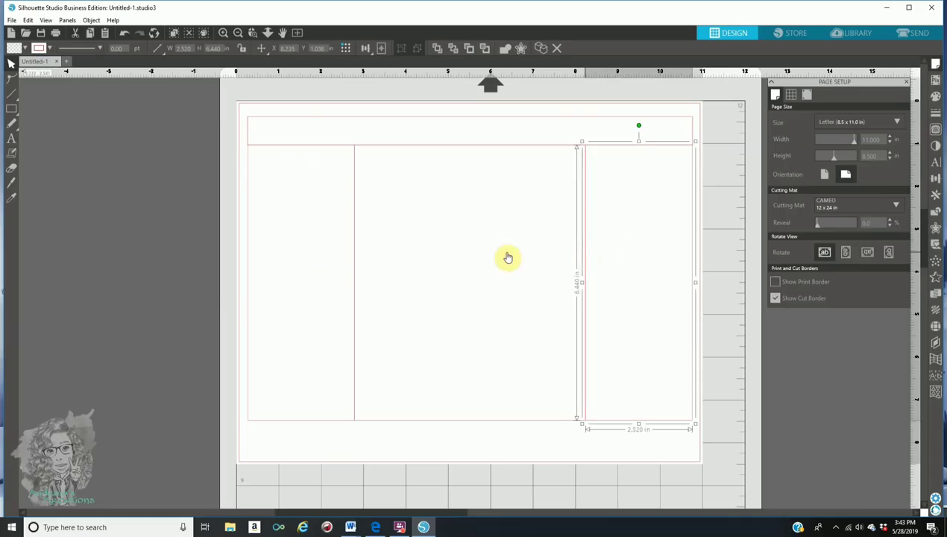
{"action": "left_click", "coordinate": [128, 211]}
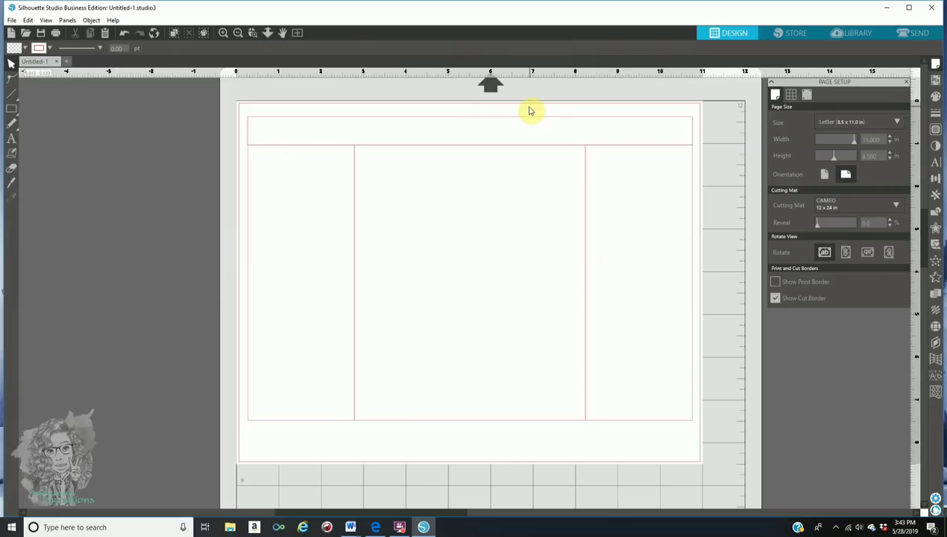
Step: Duplicate the top strip and position the copy against the panels' bottom edge, aligned with their left side
{"action": "left_click", "coordinate": [394, 122]}
{"action": "right_click", "coordinate": [394, 122]}
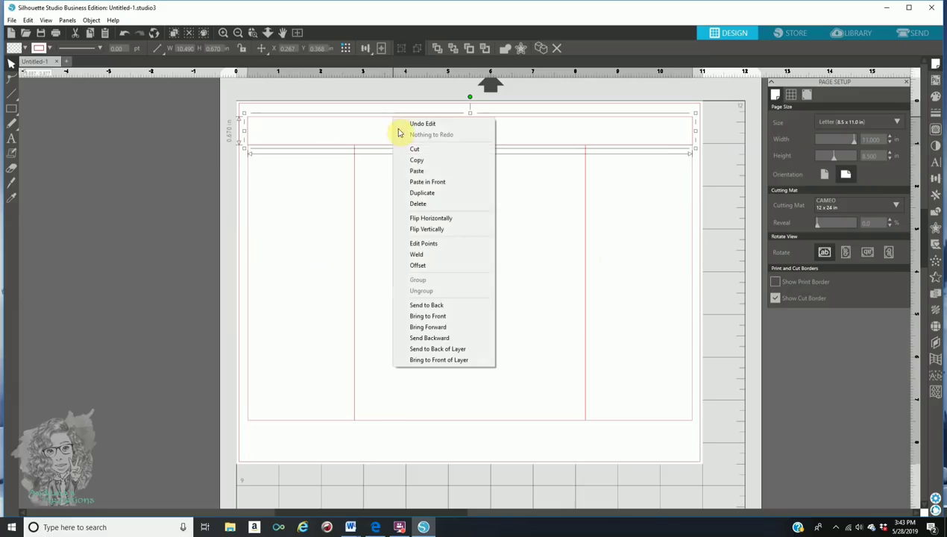
{"action": "left_click", "coordinate": [424, 193]}
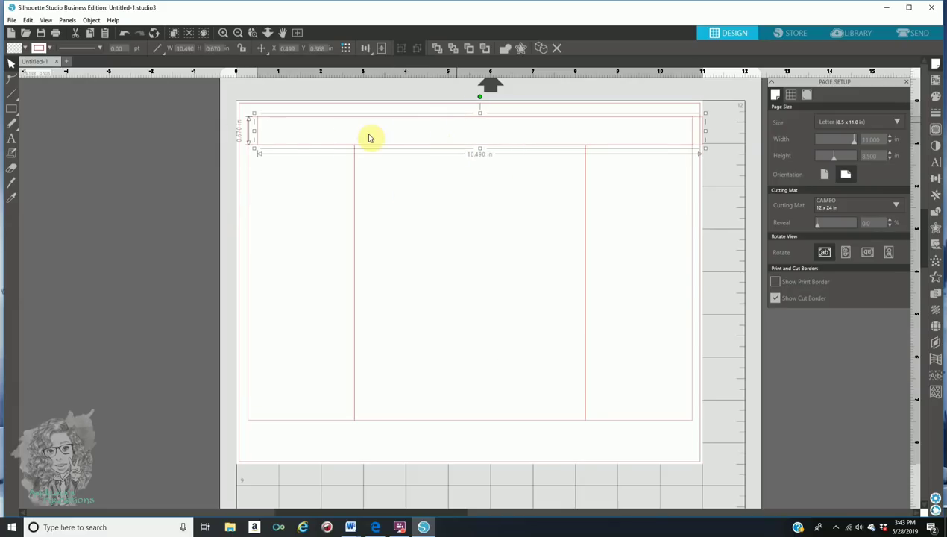
{"action": "left_click_drag", "start_coordinate": [268, 149], "coordinate": [261, 450]}
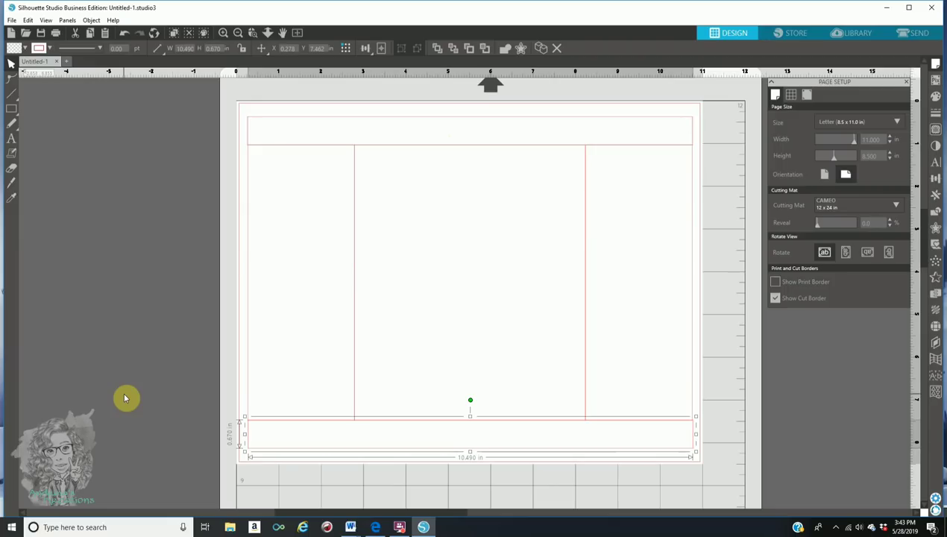
{"action": "key", "text": "Left"}
{"action": "key", "text": "Down"}
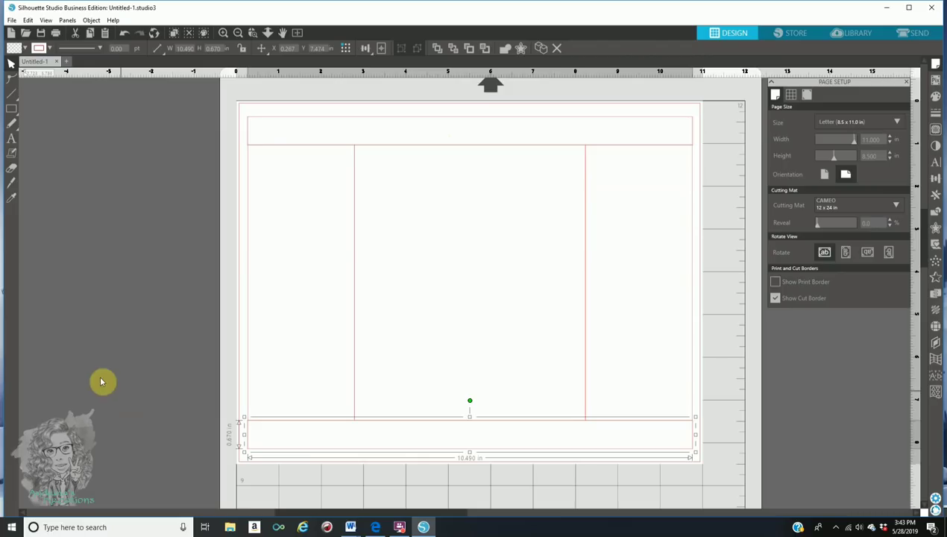
{"action": "left_click", "coordinate": [165, 329]}
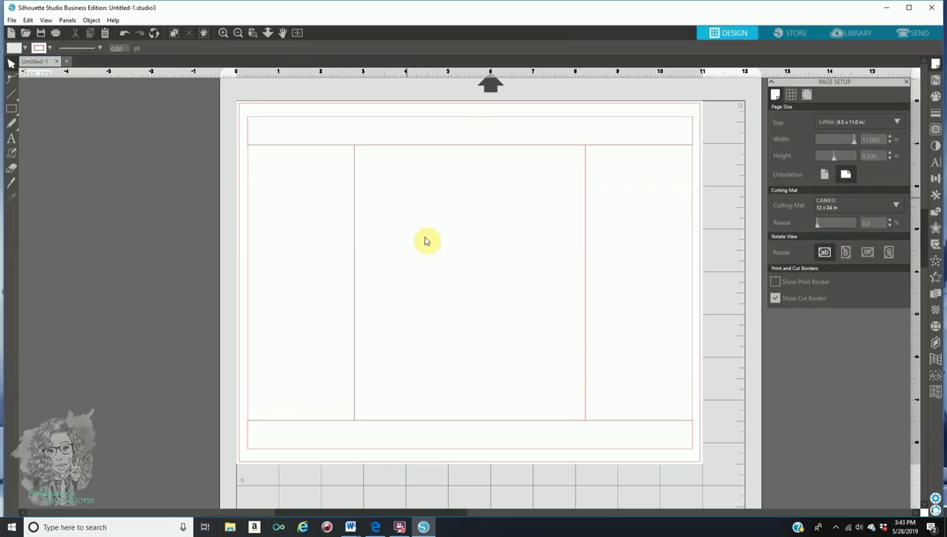
Step: Examine the color, gradient and pattern fills available for the top strip
{"action": "left_click", "coordinate": [447, 122]}
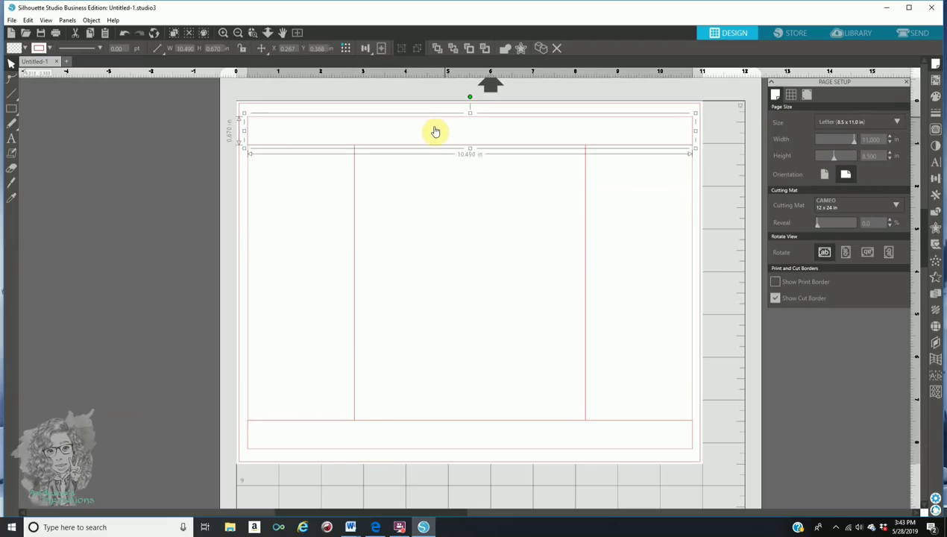
{"action": "left_click", "coordinate": [937, 98]}
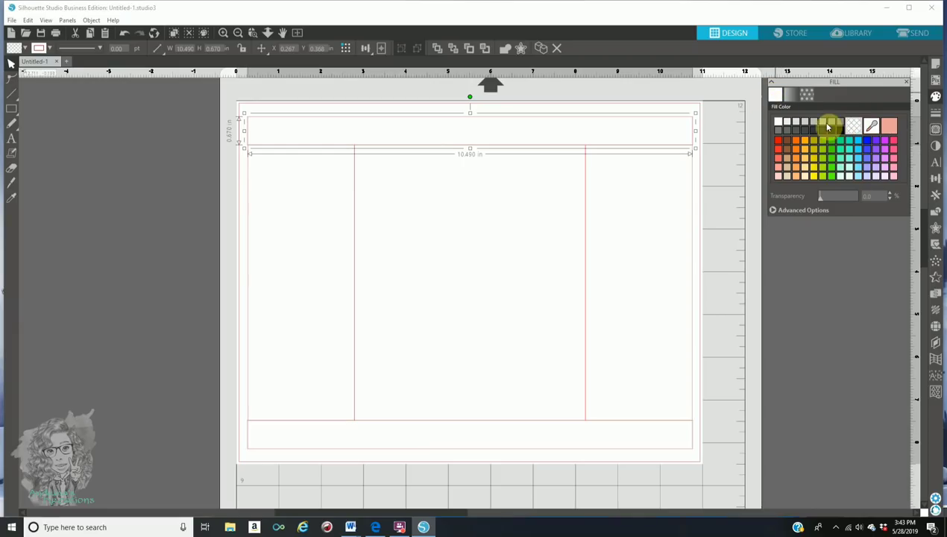
{"action": "left_click", "coordinate": [792, 96]}
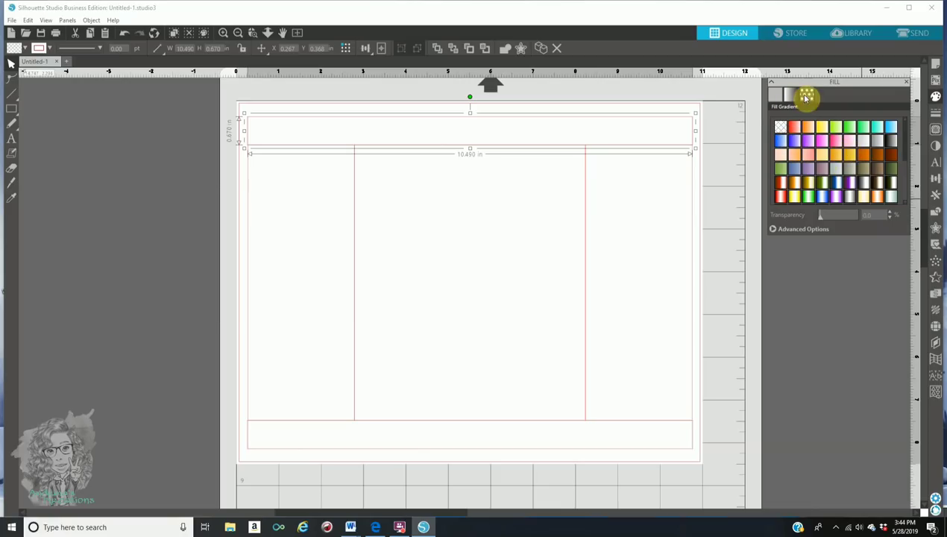
{"action": "left_click", "coordinate": [807, 97]}
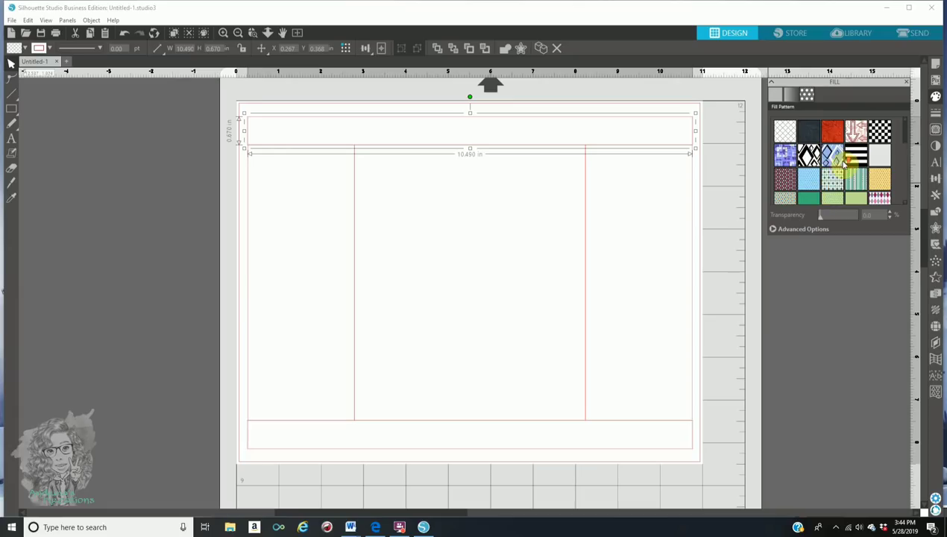
{"action": "scroll", "coordinate": [841, 160], "scroll_direction": "down", "scroll_amount": 2}
{"action": "scroll", "coordinate": [841, 161], "scroll_direction": "down", "scroll_amount": 8}
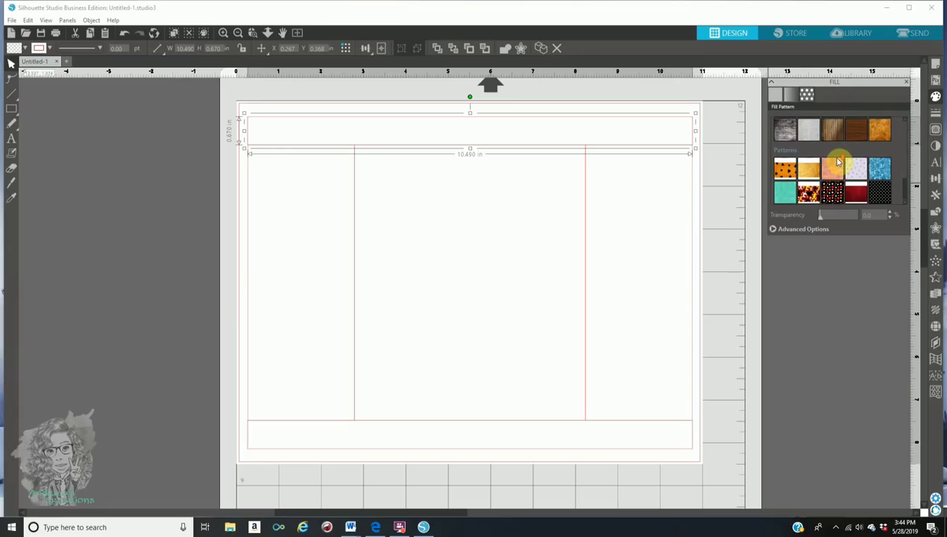
{"action": "scroll", "coordinate": [835, 160], "scroll_direction": "up", "scroll_amount": 6}
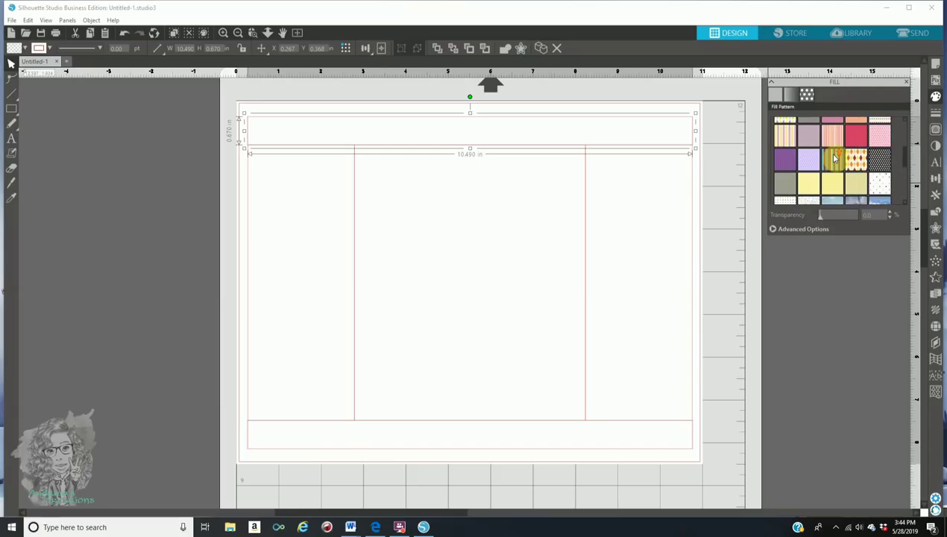
{"action": "left_click", "coordinate": [179, 217]}
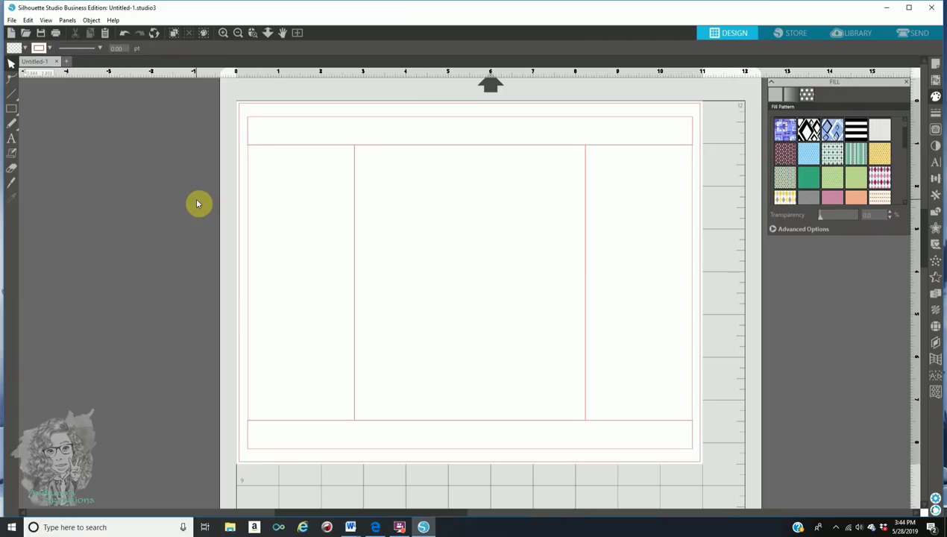
Step: Switch to the Edge browser, open the dark rose gold glitter image from the rose gold background results and copy it
{"action": "left_click", "coordinate": [377, 527]}
{"action": "left_click", "coordinate": [122, 7]}
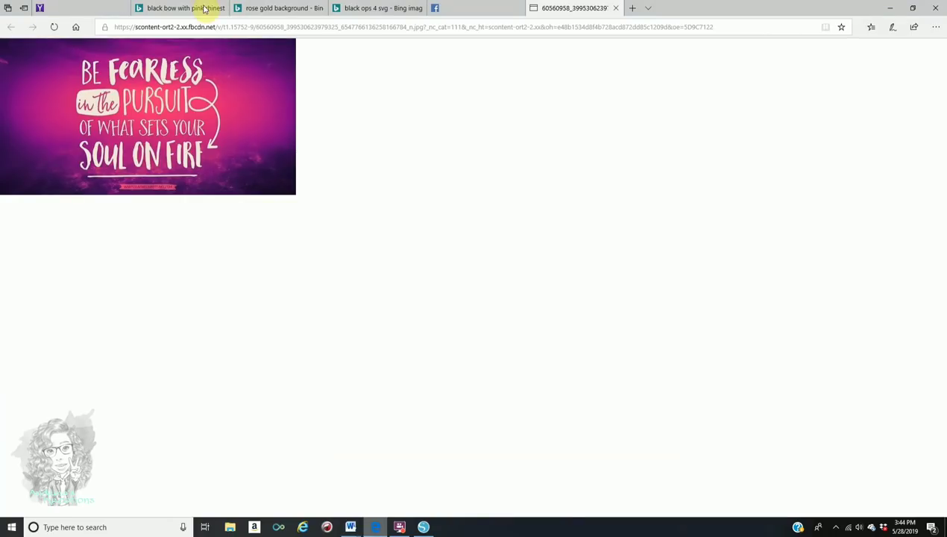
{"action": "left_click", "coordinate": [268, 8]}
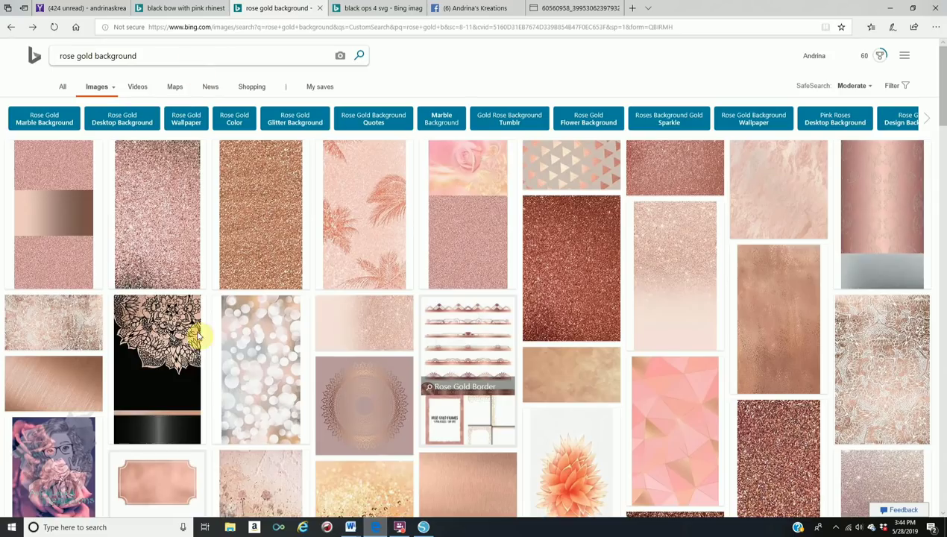
{"action": "scroll", "coordinate": [209, 342], "scroll_direction": "down", "scroll_amount": 5}
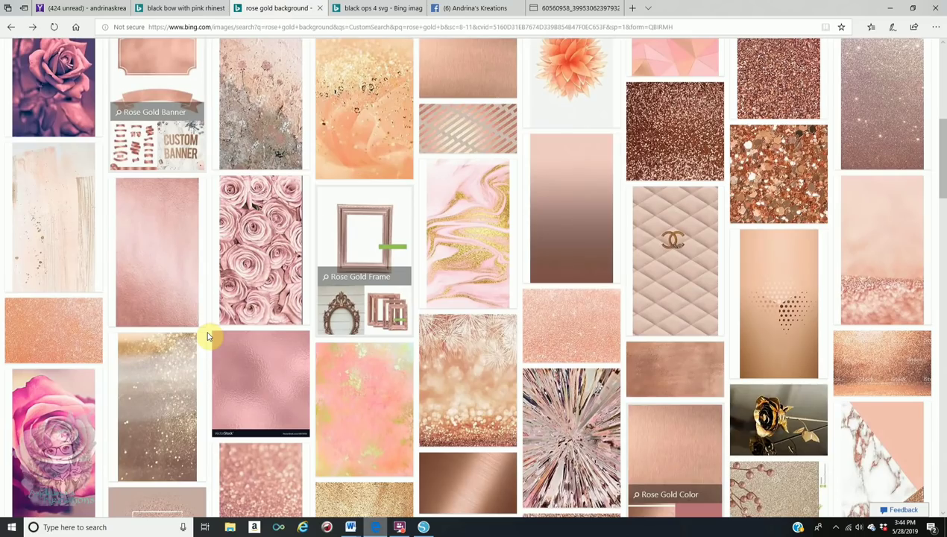
{"action": "scroll", "coordinate": [208, 335], "scroll_direction": "up", "scroll_amount": 3}
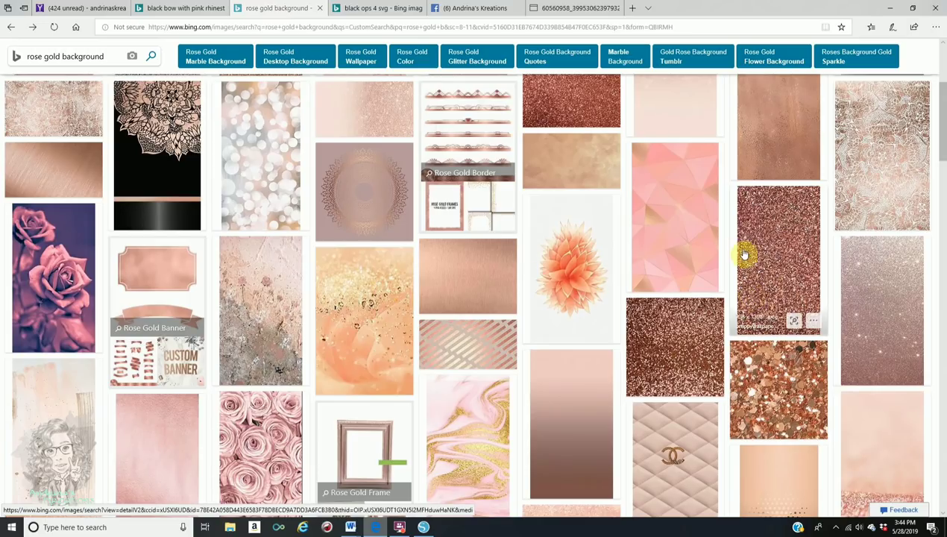
{"action": "left_click", "coordinate": [764, 263]}
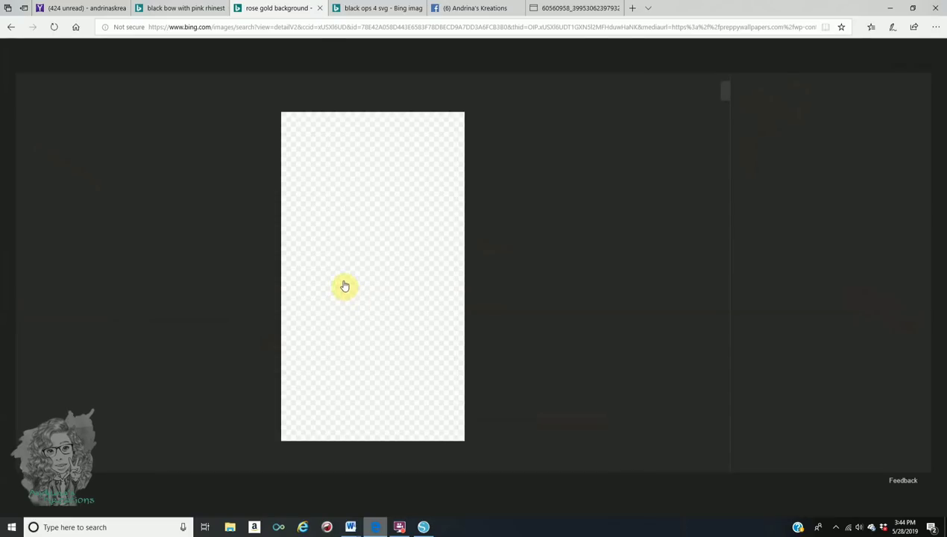
{"action": "left_click", "coordinate": [331, 288]}
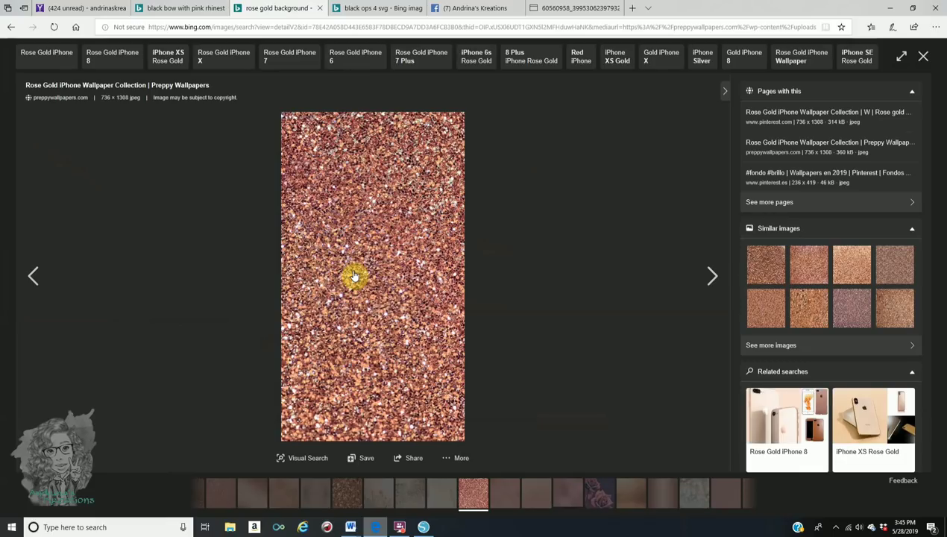
{"action": "right_click", "coordinate": [349, 277]}
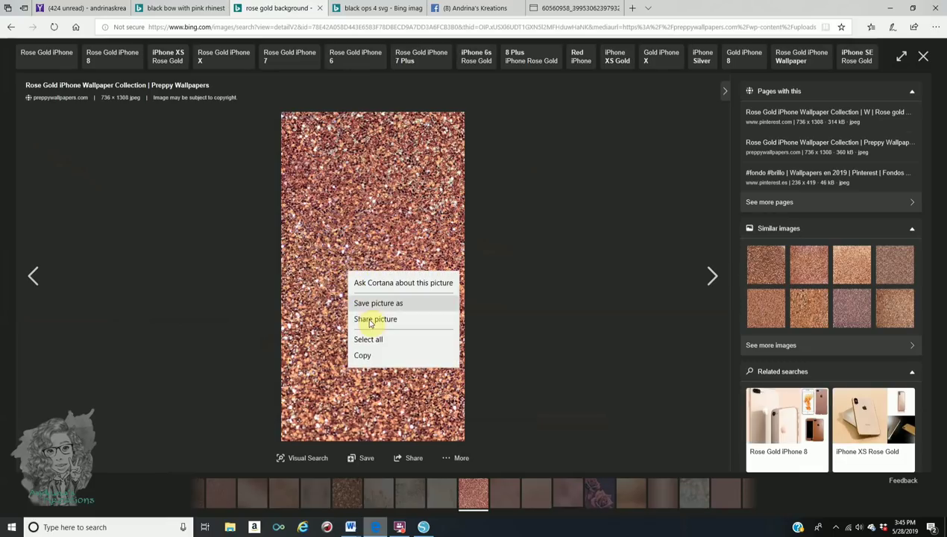
{"action": "left_click", "coordinate": [361, 355]}
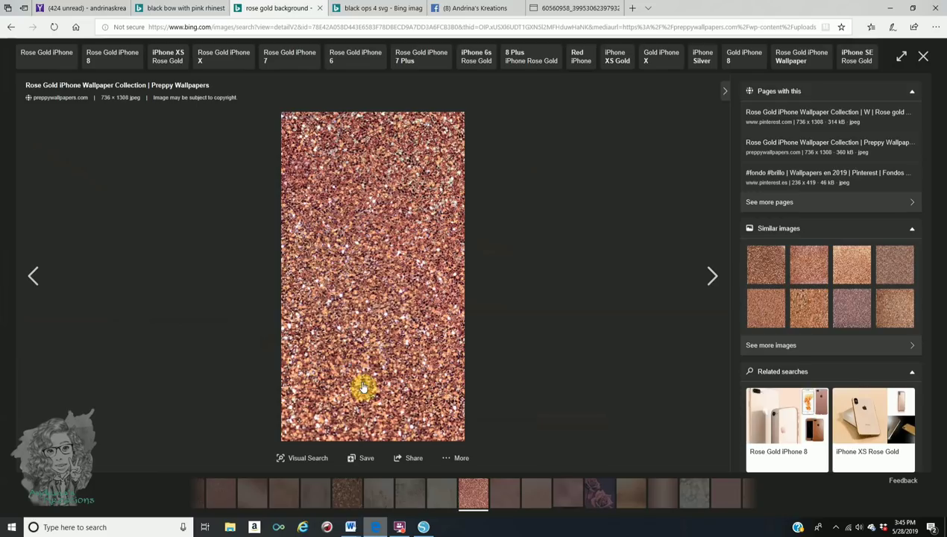
Step: Switch to Silhouette Studio, paste the glitter image, shrink it to about 2.26 in wide and place it left of the page
{"action": "left_click", "coordinate": [423, 526]}
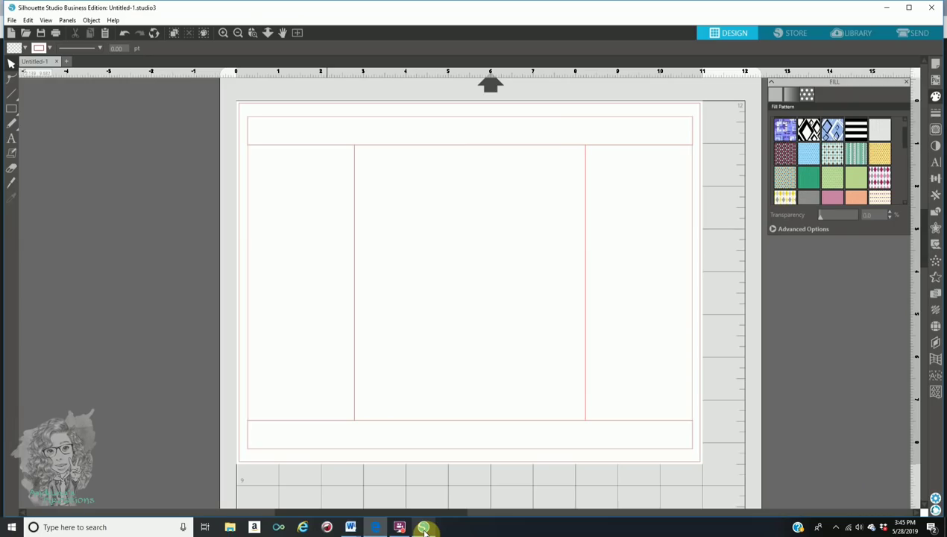
{"action": "right_click", "coordinate": [142, 241]}
{"action": "left_click", "coordinate": [156, 283]}
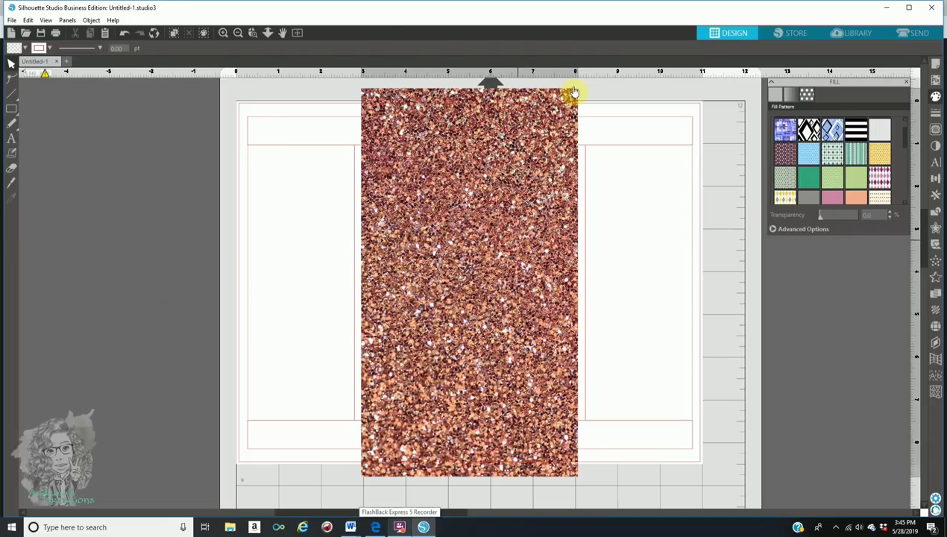
{"action": "left_click", "coordinate": [573, 91]}
{"action": "left_click_drag", "start_coordinate": [582, 87], "coordinate": [132, 238]}
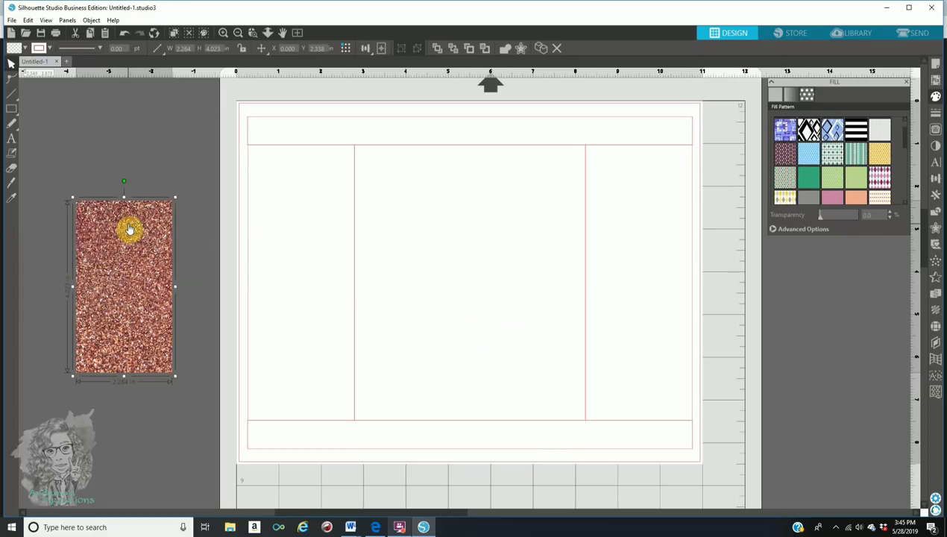
Step: Fill the top strip with the glitter by transferring the pasted image's properties to it with the eyedropper
{"action": "left_click", "coordinate": [238, 35]}
{"action": "left_click", "coordinate": [239, 34]}
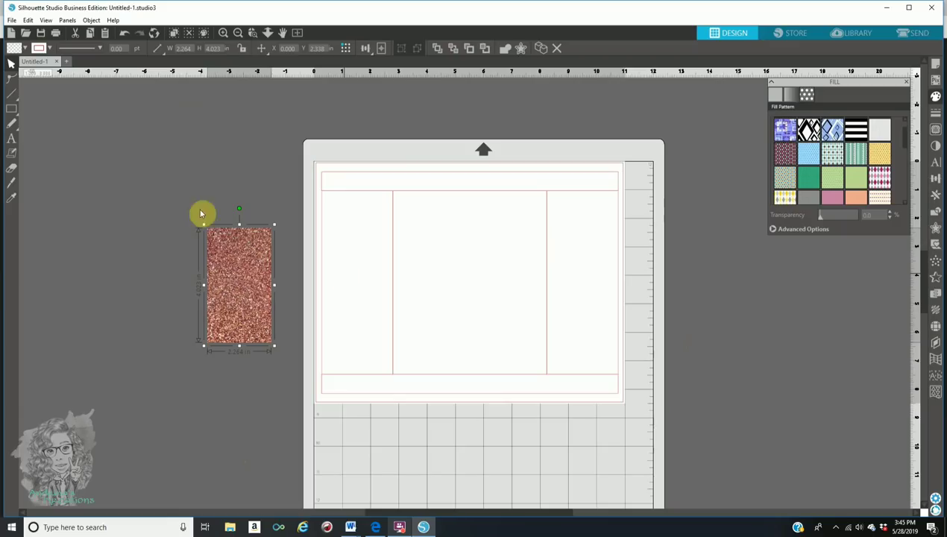
{"action": "left_click", "coordinate": [146, 401]}
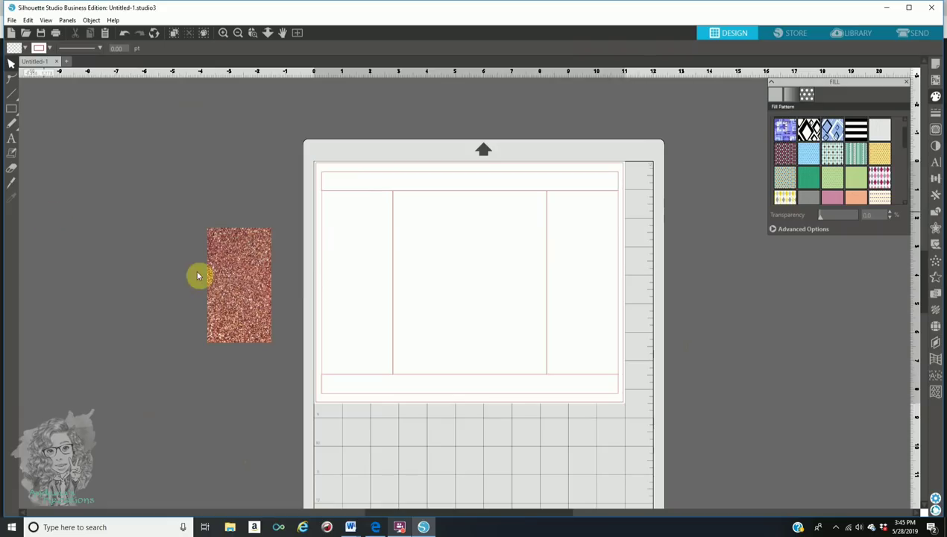
{"action": "left_click", "coordinate": [347, 178]}
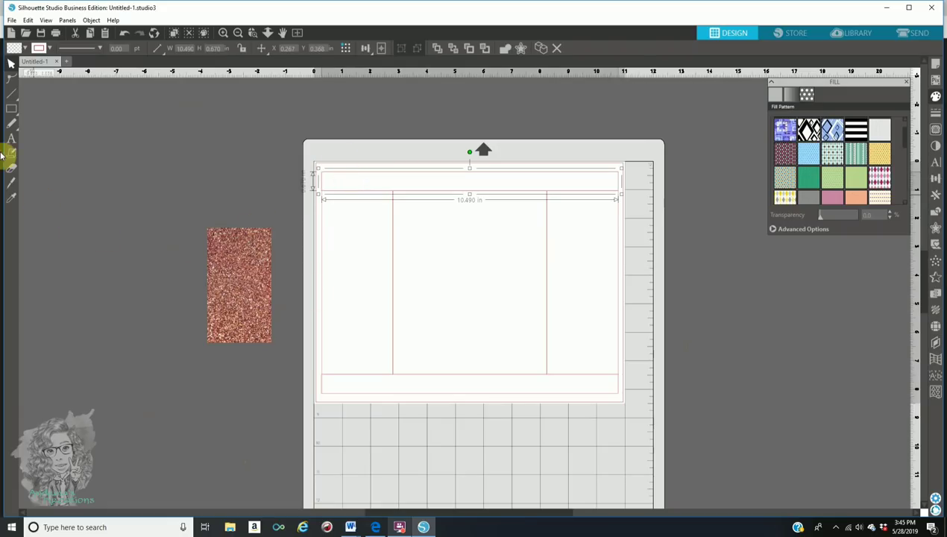
{"action": "left_click", "coordinate": [12, 198]}
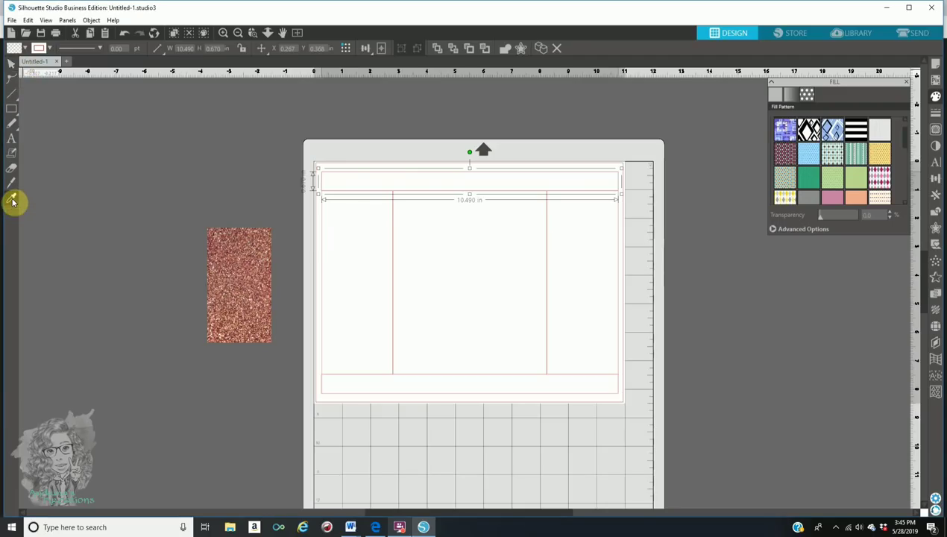
{"action": "left_click", "coordinate": [243, 266]}
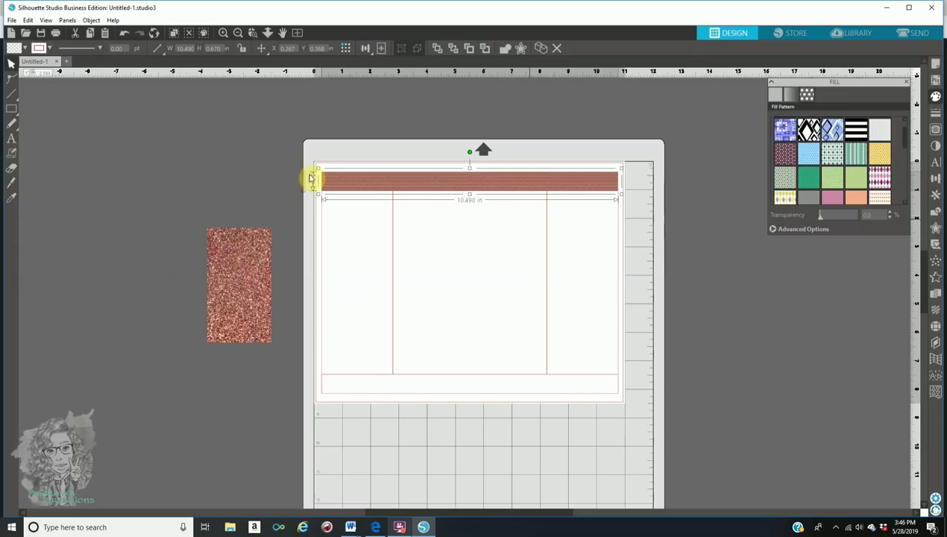
Step: Set the top strip's pattern fill to preserve its aspect ratio in the advanced fill options
{"action": "left_click", "coordinate": [222, 33]}
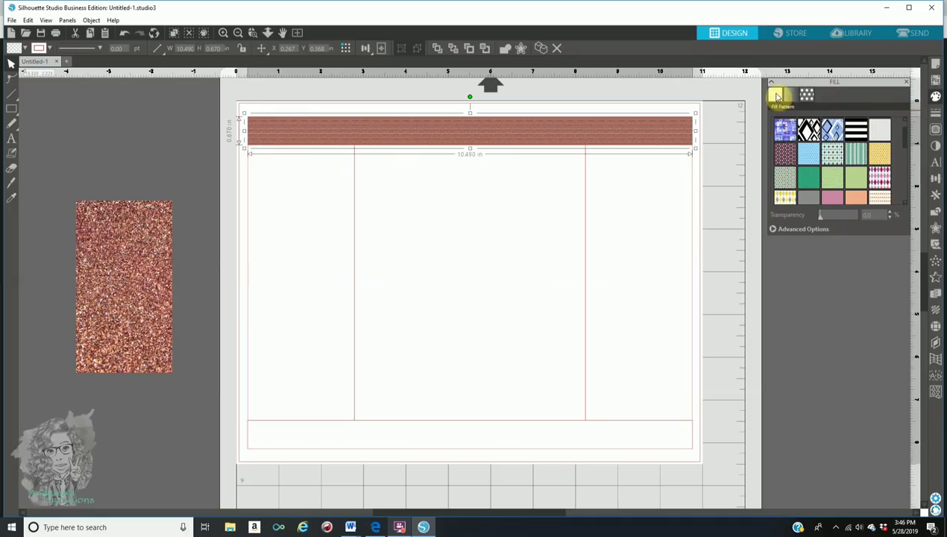
{"action": "left_click", "coordinate": [807, 96]}
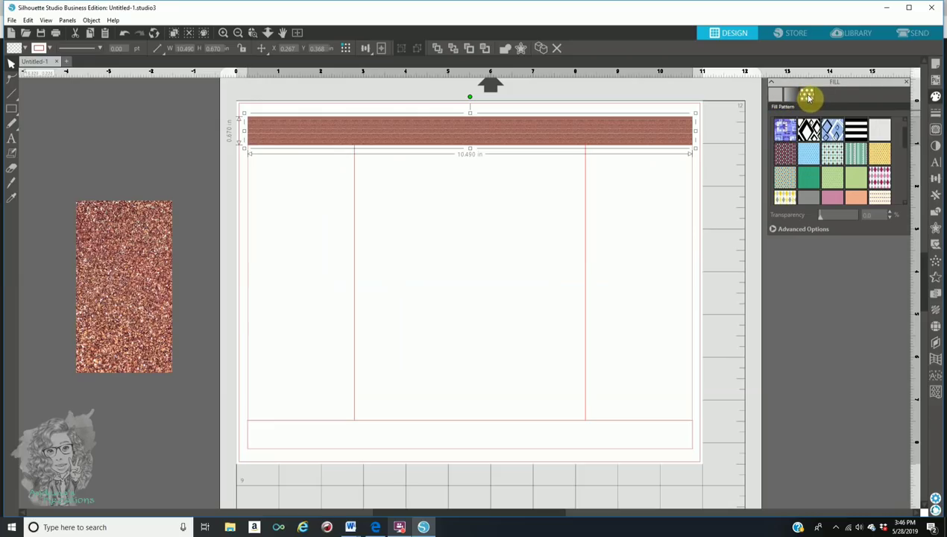
{"action": "left_click", "coordinate": [772, 230]}
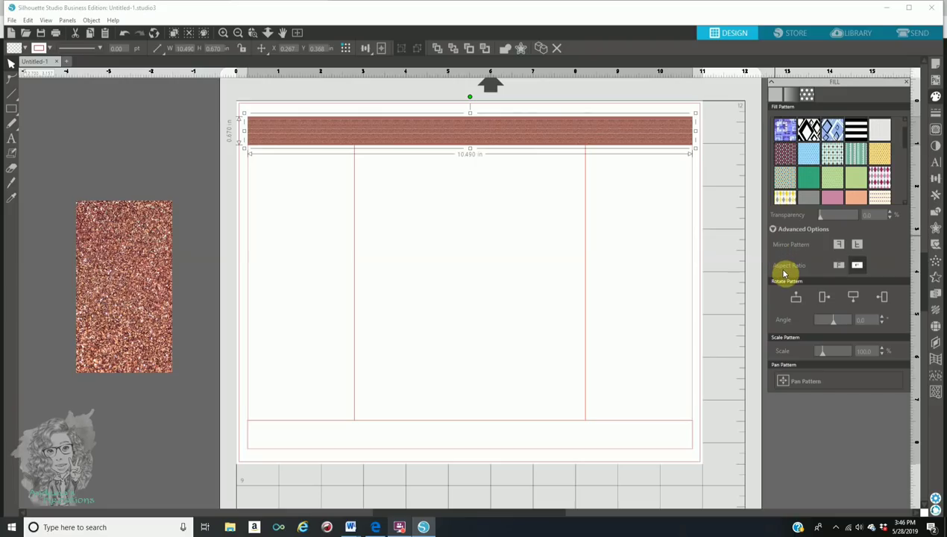
{"action": "left_click", "coordinate": [838, 266]}
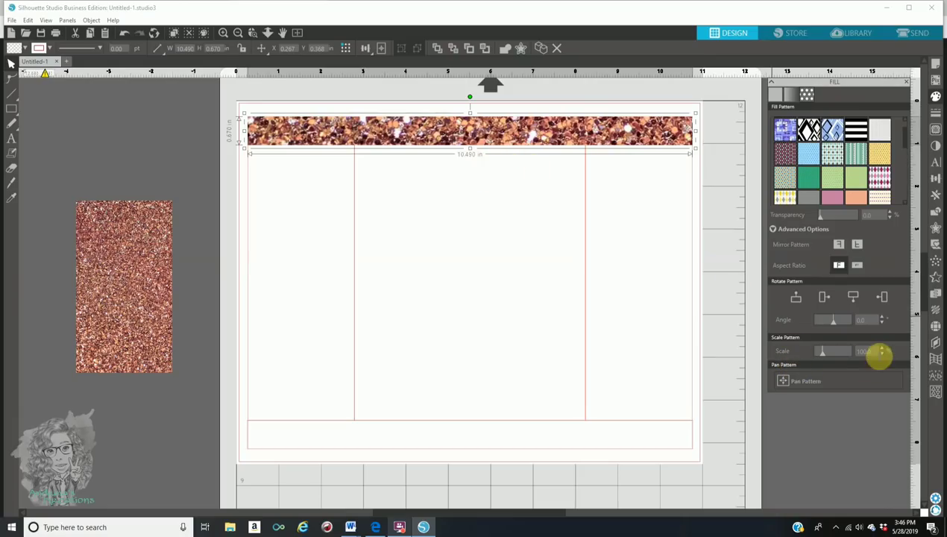
Step: Scale the top strip's glitter pattern down to 13%
{"action": "left_click_drag", "start_coordinate": [814, 353], "coordinate": [817, 357]}
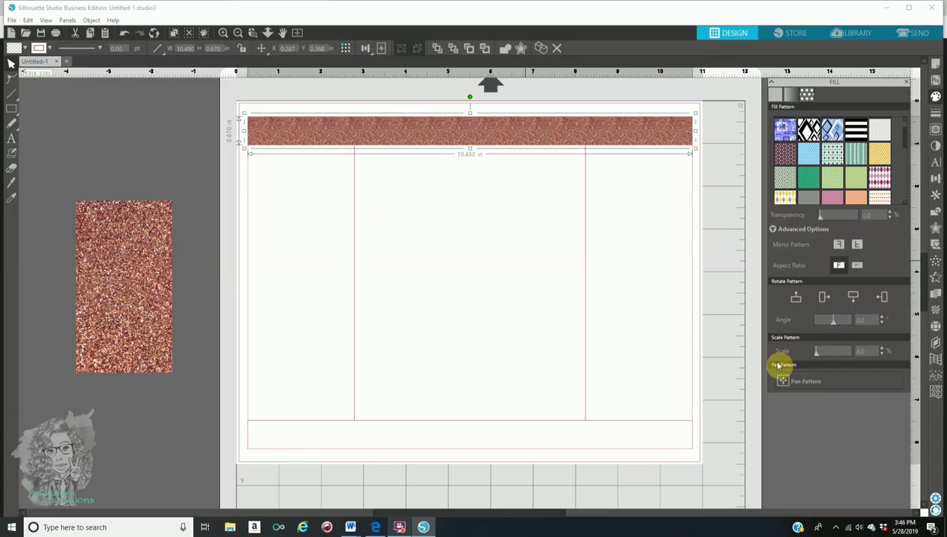
{"action": "left_click", "coordinate": [804, 381]}
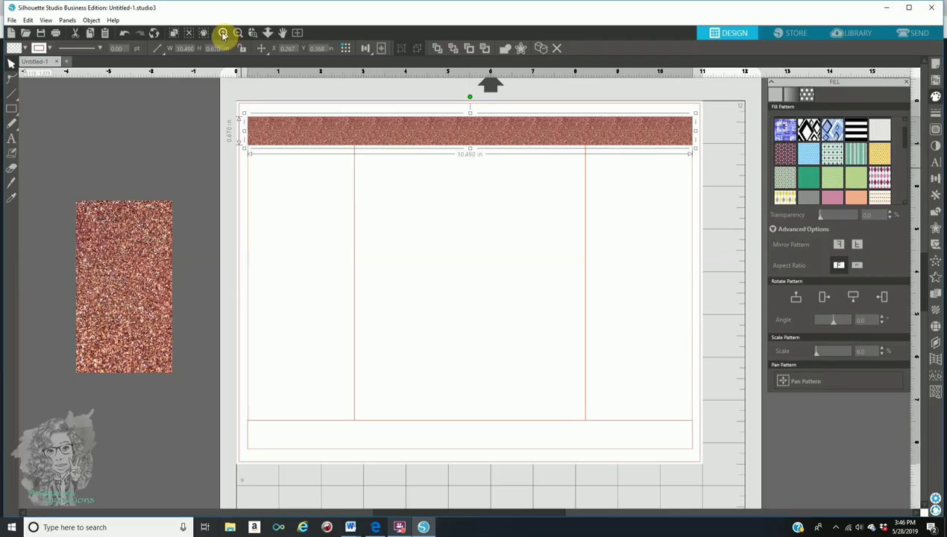
{"action": "left_click", "coordinate": [223, 34]}
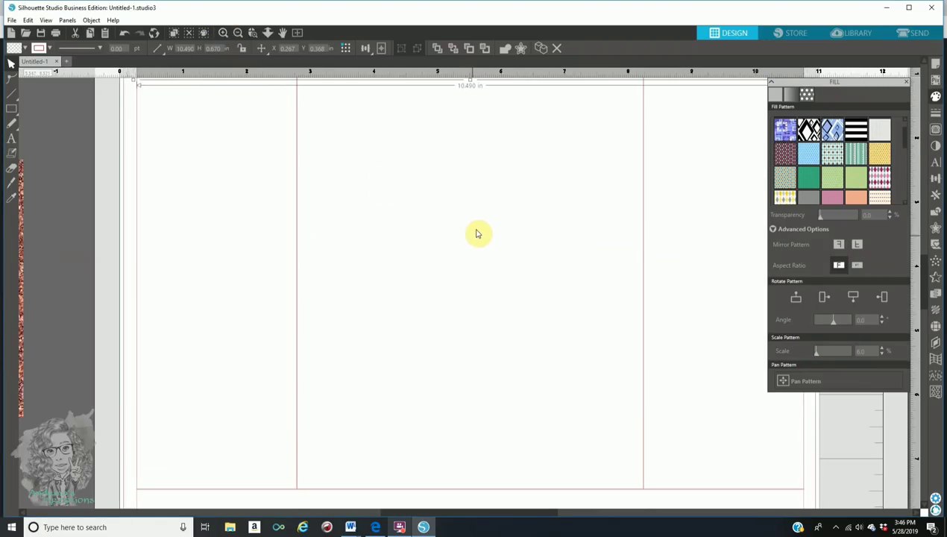
{"action": "scroll", "coordinate": [477, 234], "scroll_direction": "up", "scroll_amount": 1}
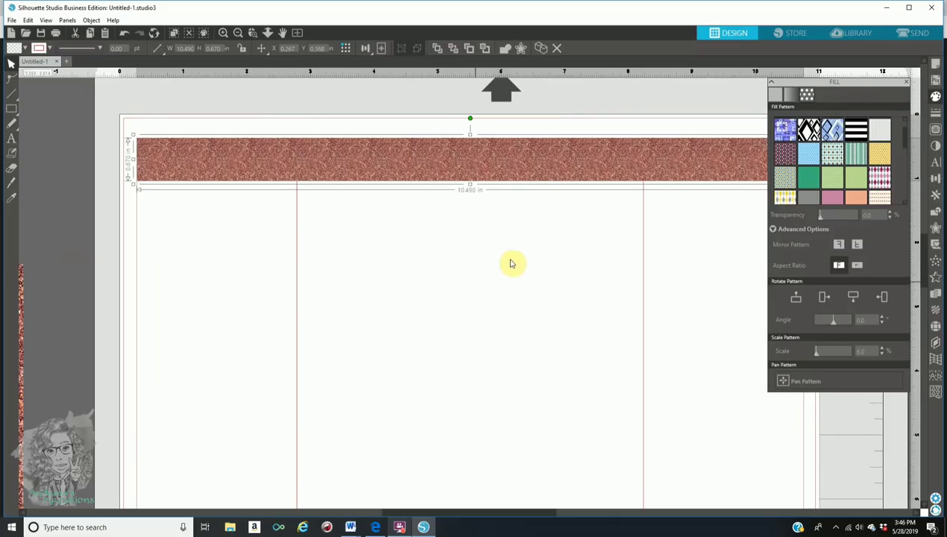
{"action": "left_click", "coordinate": [824, 355]}
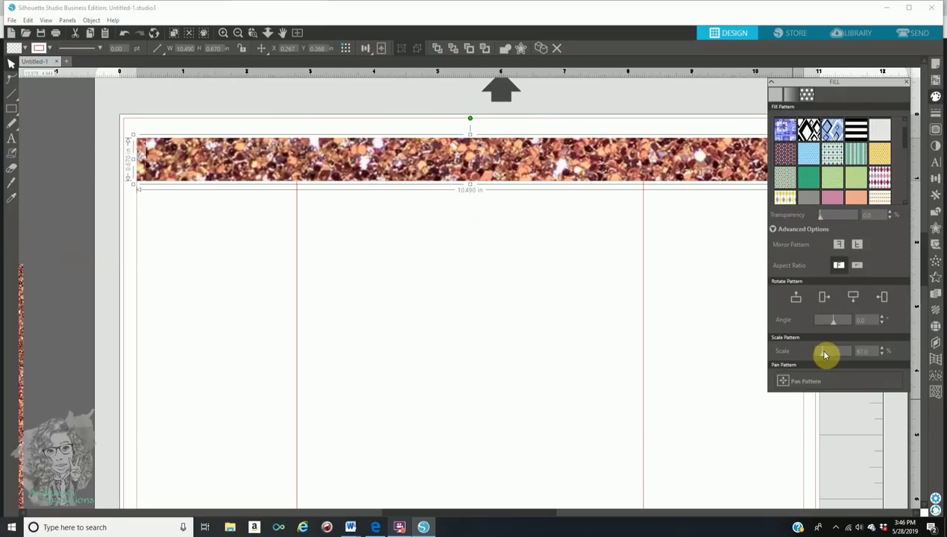
{"action": "left_click", "coordinate": [817, 356]}
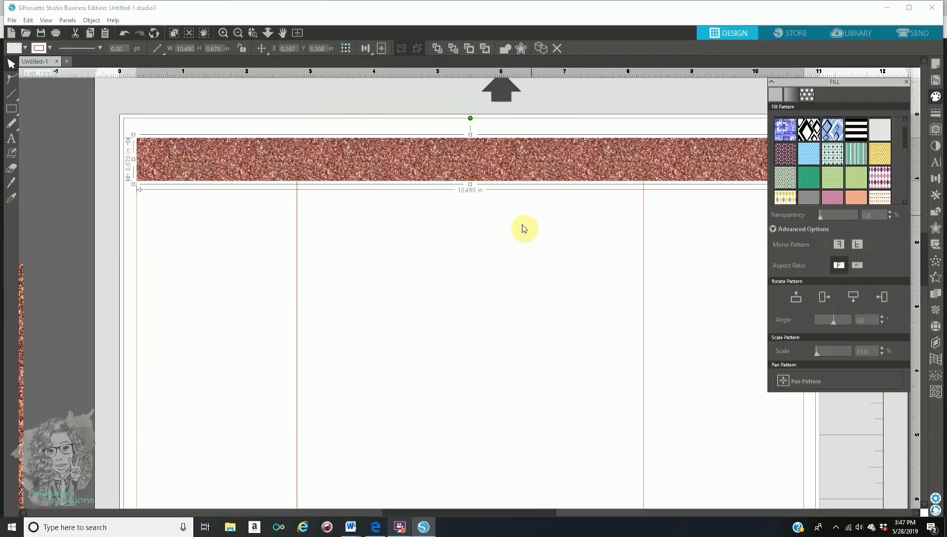
Step: Transfer the top strip's scaled glitter fill to the bottom strip with the eyedropper
{"action": "left_click", "coordinate": [239, 33]}
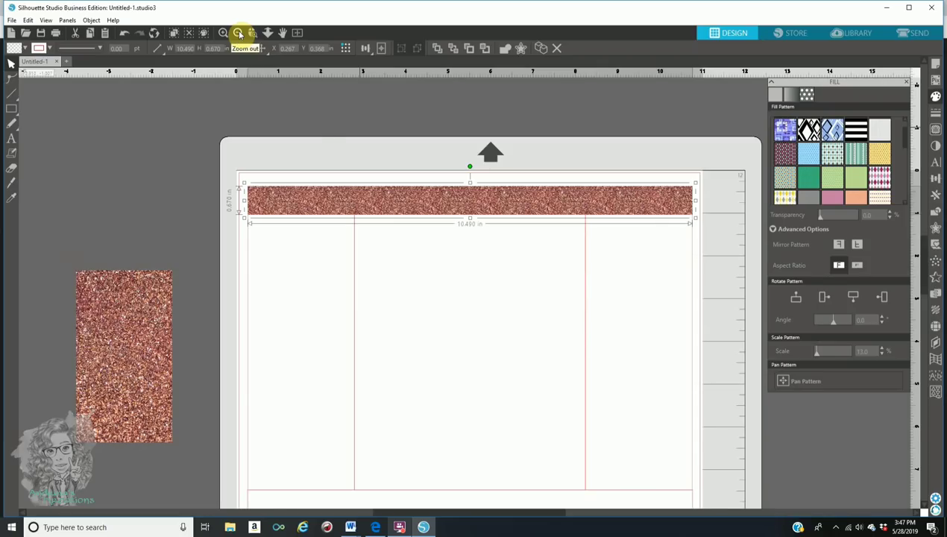
{"action": "left_click", "coordinate": [239, 34]}
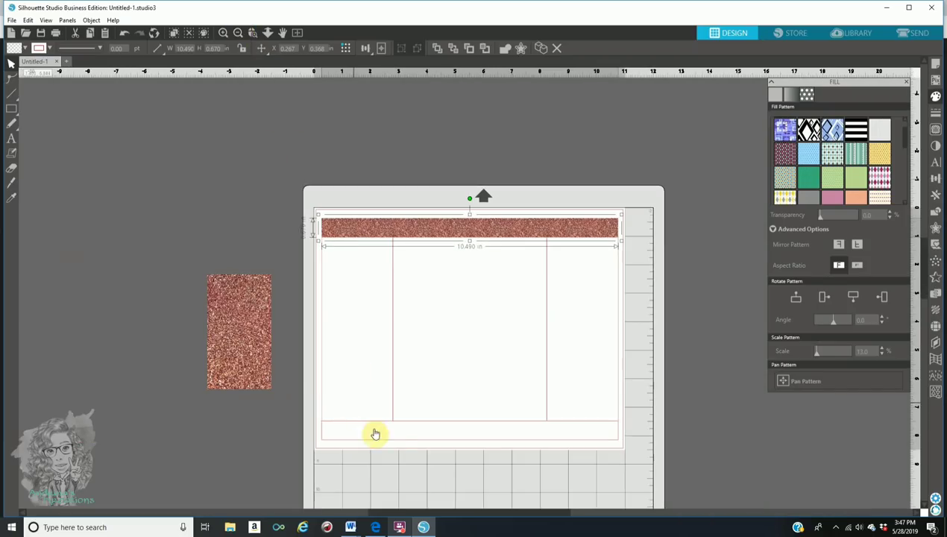
{"action": "left_click", "coordinate": [388, 443]}
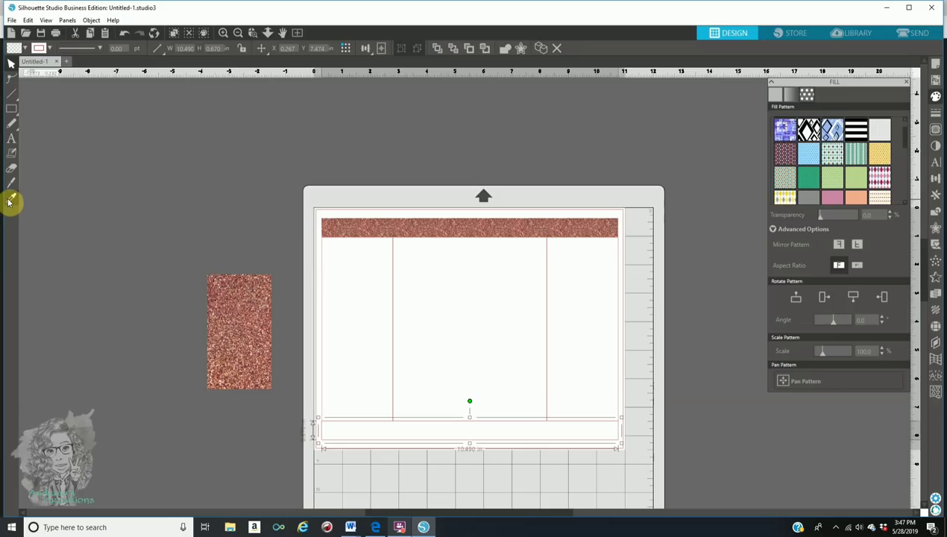
{"action": "left_click", "coordinate": [11, 200]}
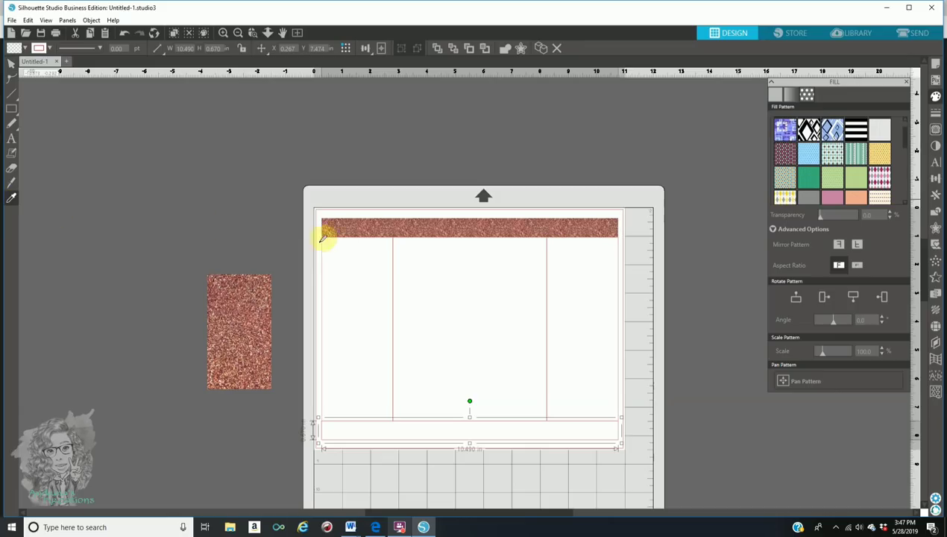
{"action": "left_click", "coordinate": [385, 221]}
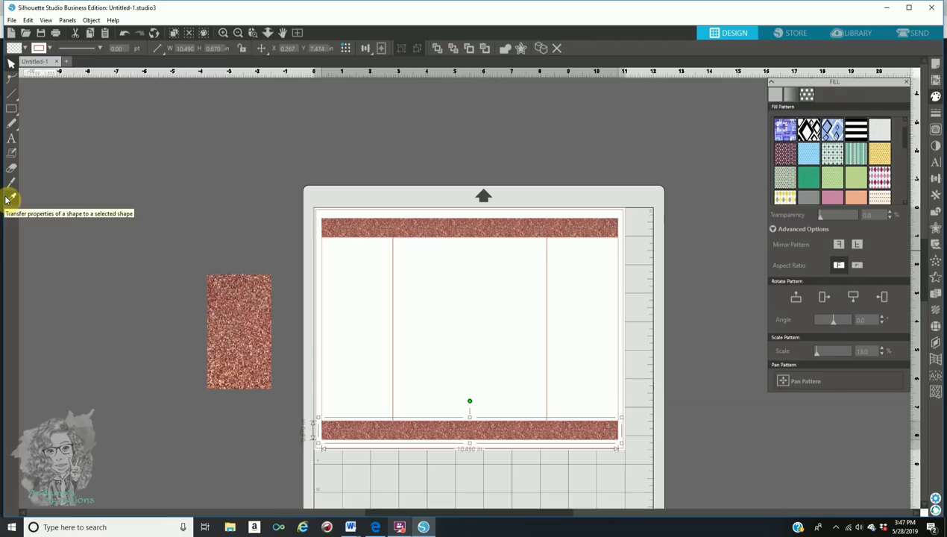
Step: Show the solid fill colors, deselect the bottom strip and move the glitter image higher beside the page
{"action": "left_click", "coordinate": [779, 98]}
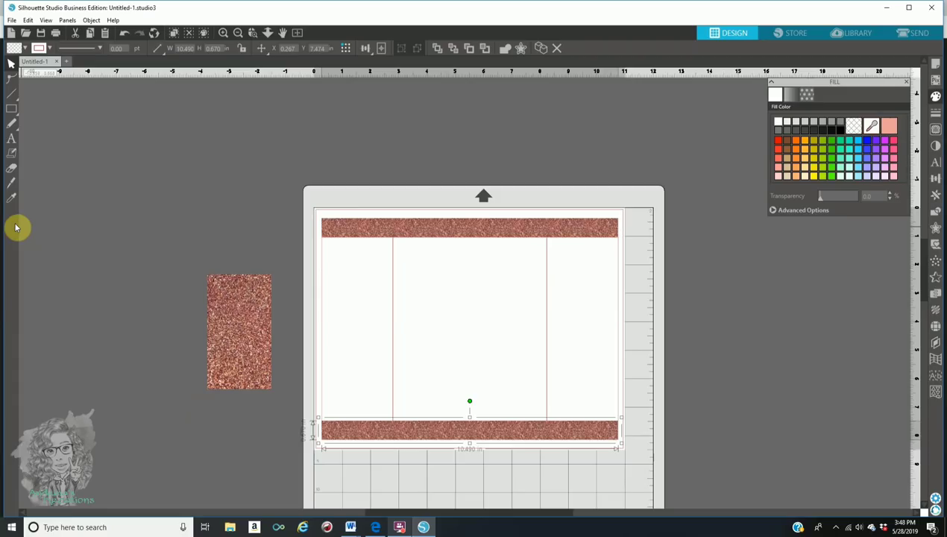
{"action": "left_click", "coordinate": [758, 401]}
{"action": "left_click_drag", "start_coordinate": [240, 379], "coordinate": [229, 244]}
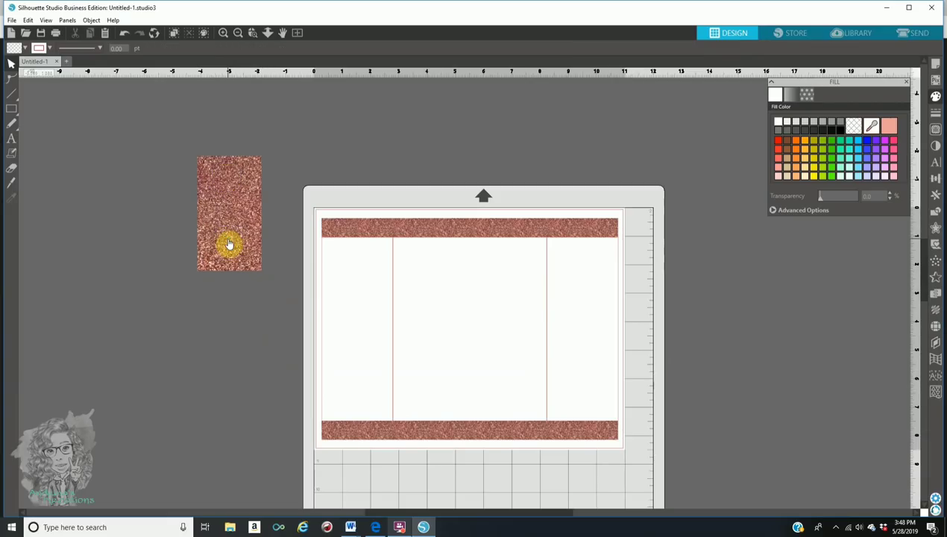
Step: Switch to the browser, return to the rose gold background results and open the pink glitter image with the metallic gradient band
{"action": "left_click", "coordinate": [370, 529]}
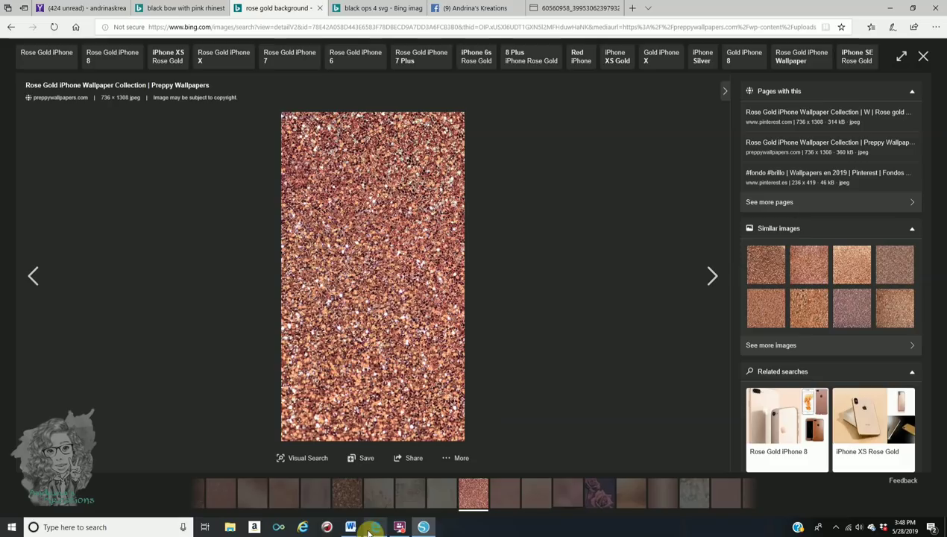
{"action": "left_click", "coordinate": [11, 32]}
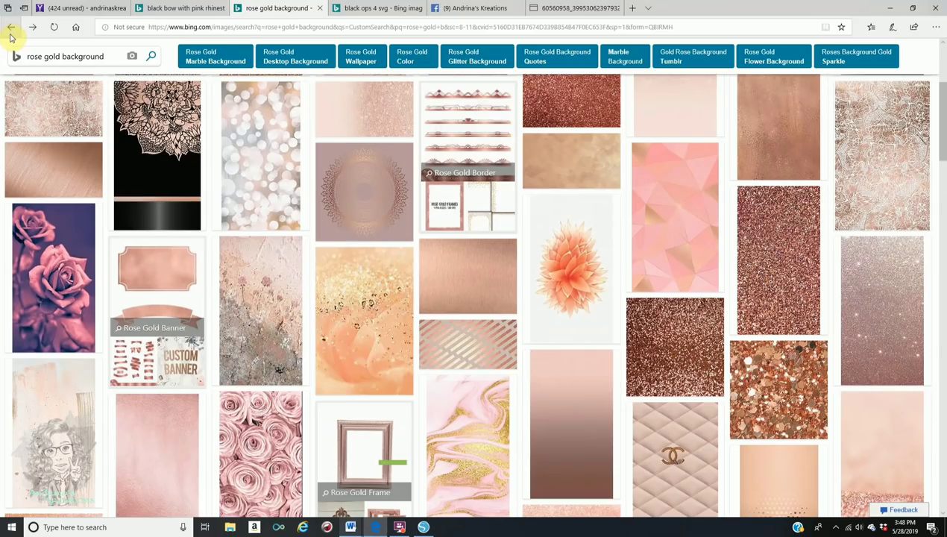
{"action": "scroll", "coordinate": [506, 331], "scroll_direction": "up", "scroll_amount": 3}
{"action": "scroll", "coordinate": [507, 331], "scroll_direction": "down", "scroll_amount": 1}
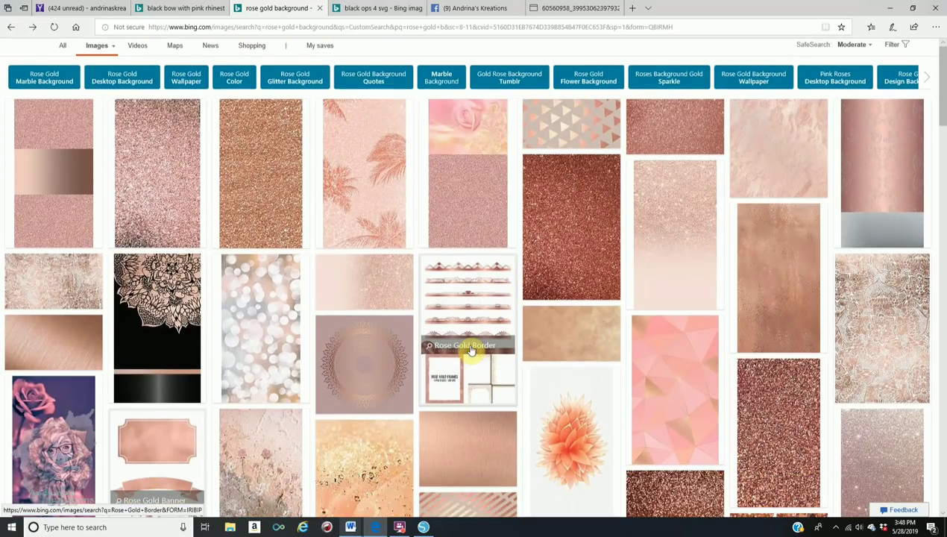
{"action": "scroll", "coordinate": [469, 350], "scroll_direction": "up", "scroll_amount": 1}
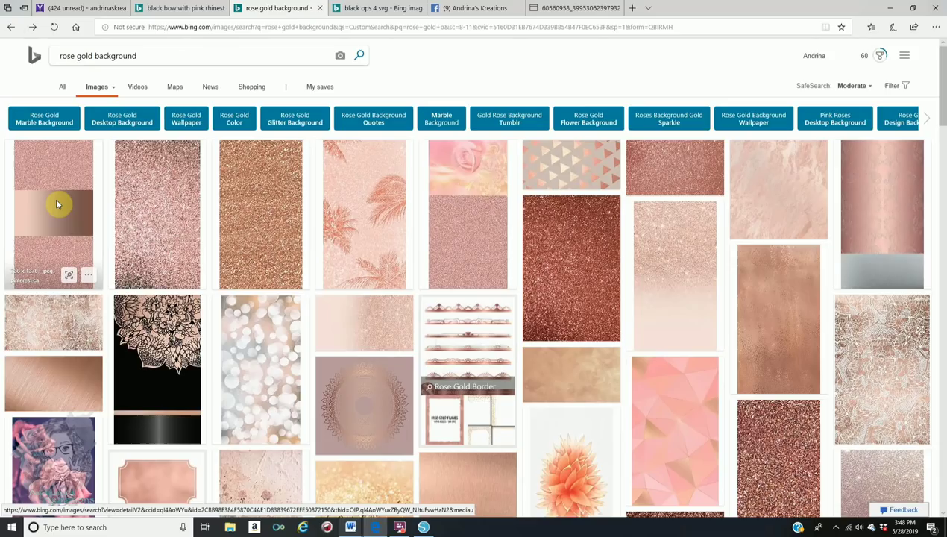
{"action": "left_click", "coordinate": [57, 204]}
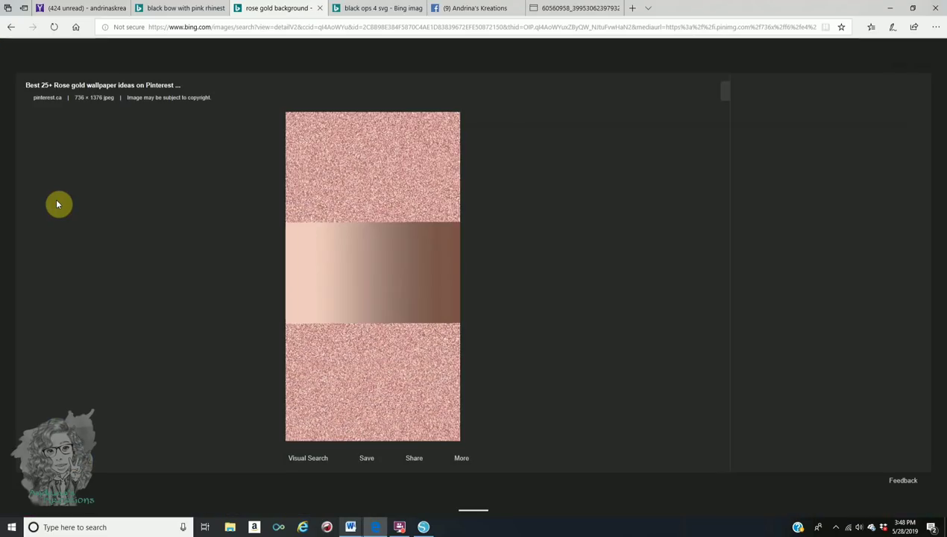
{"action": "right_click", "coordinate": [336, 292]}
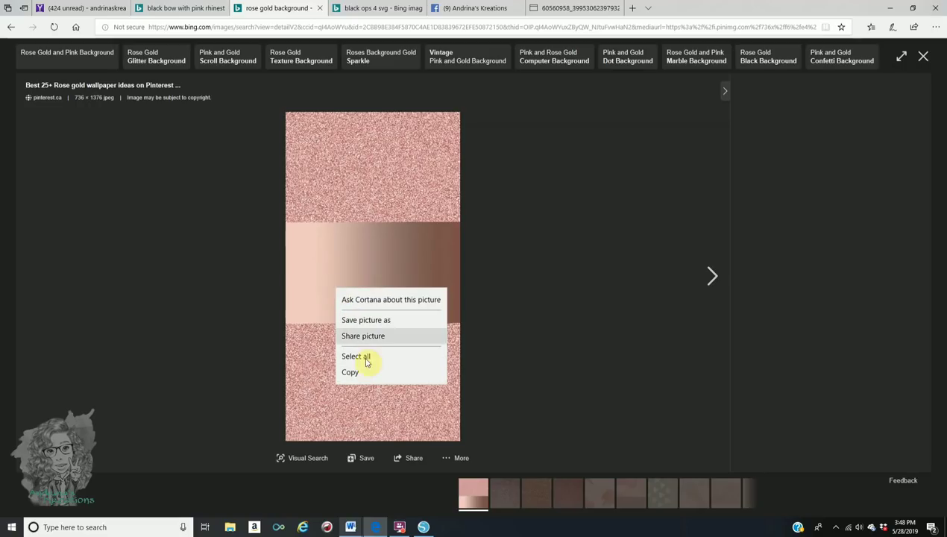
{"action": "left_click", "coordinate": [364, 372]}
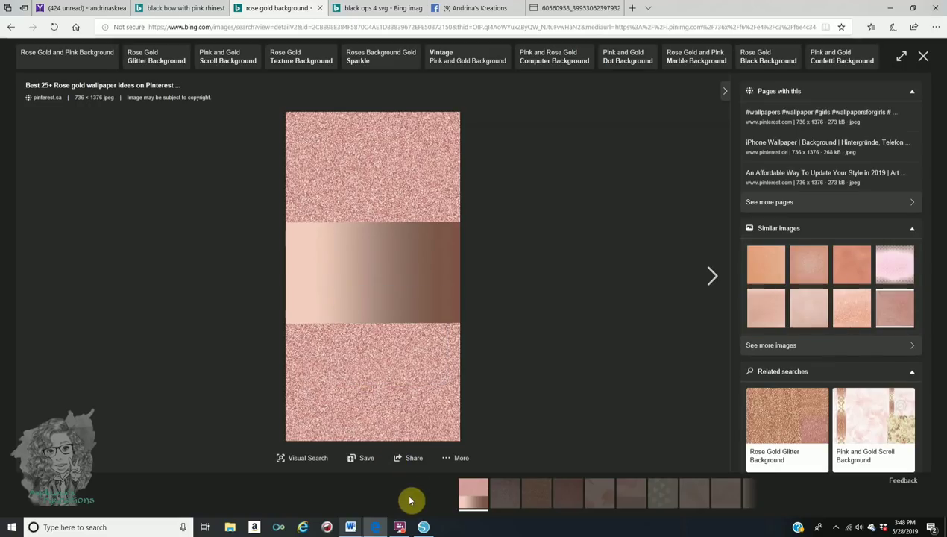
{"action": "left_click", "coordinate": [423, 526]}
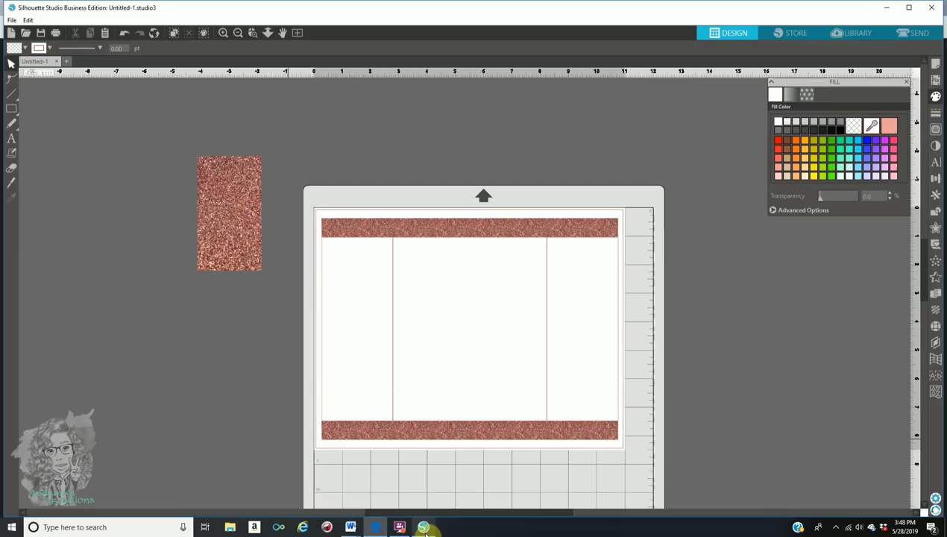
{"action": "right_click", "coordinate": [190, 333]}
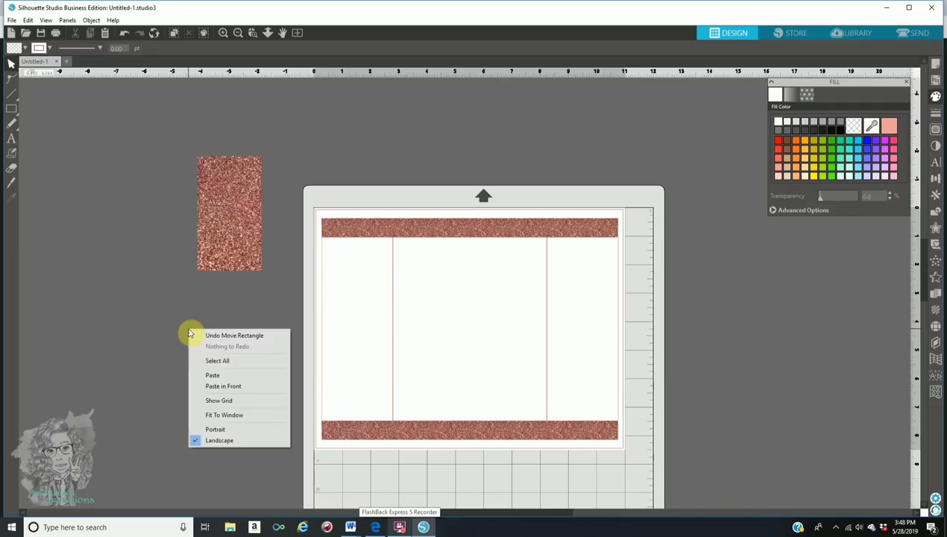
{"action": "left_click", "coordinate": [217, 376]}
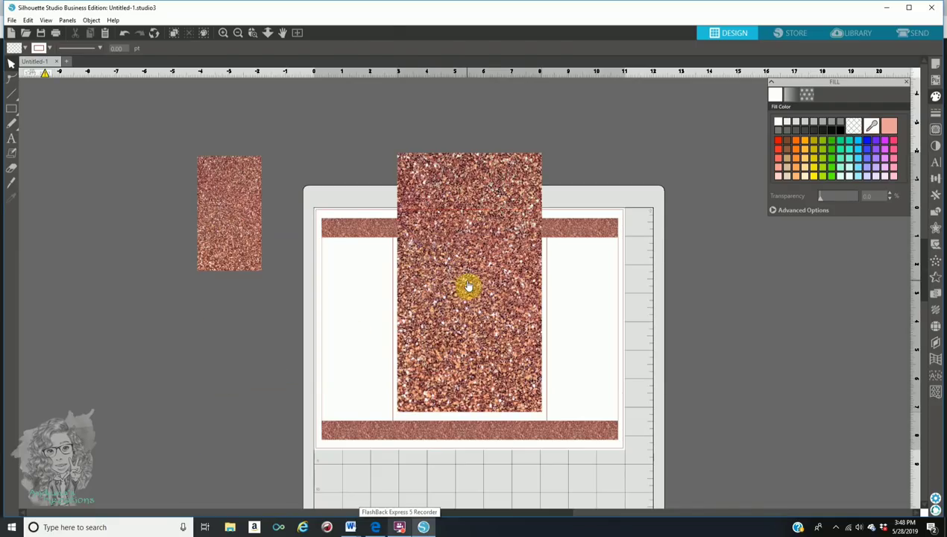
{"action": "left_click", "coordinate": [468, 286]}
{"action": "key", "text": "Delete"}
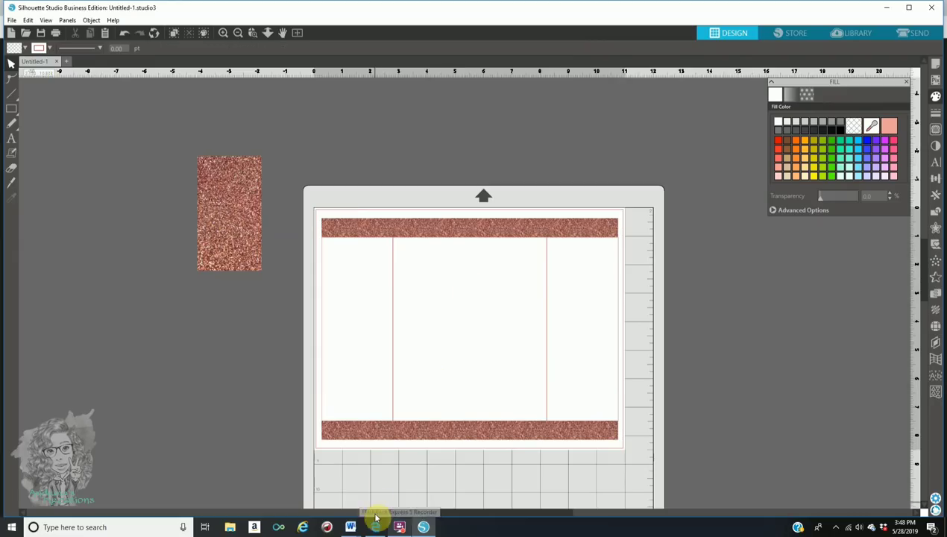
Step: Copy the pink glitter image with the gradient band from the browser and paste it beside the page in Silhouette Studio
{"action": "left_click", "coordinate": [377, 526]}
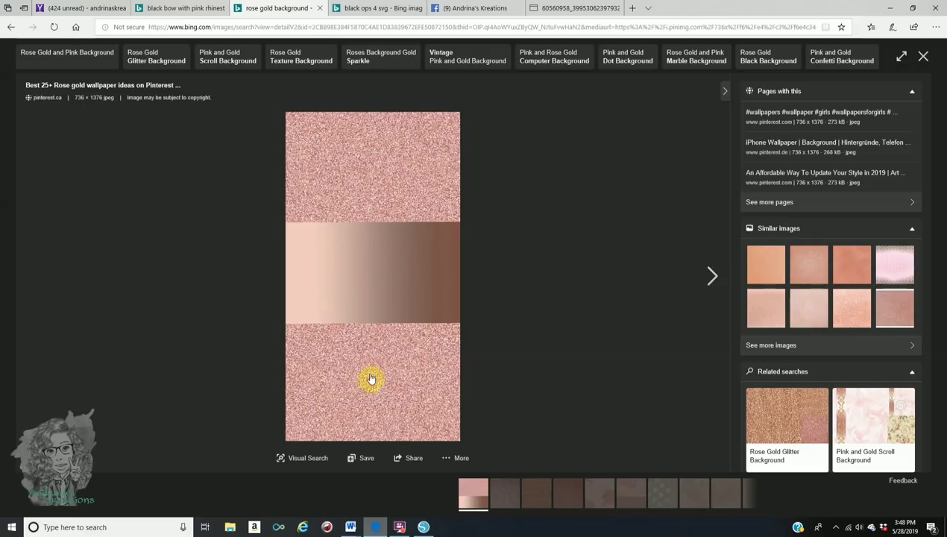
{"action": "right_click", "coordinate": [350, 343]}
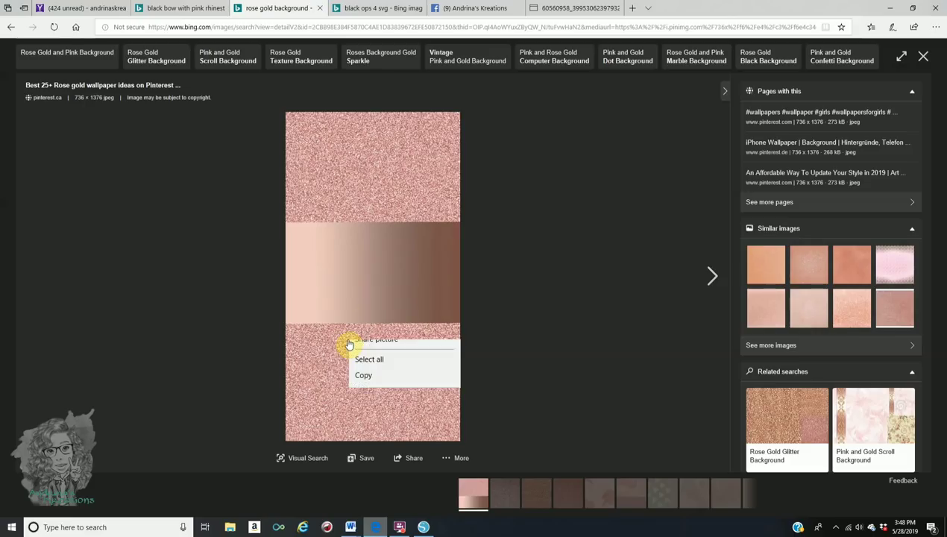
{"action": "left_click", "coordinate": [364, 424]}
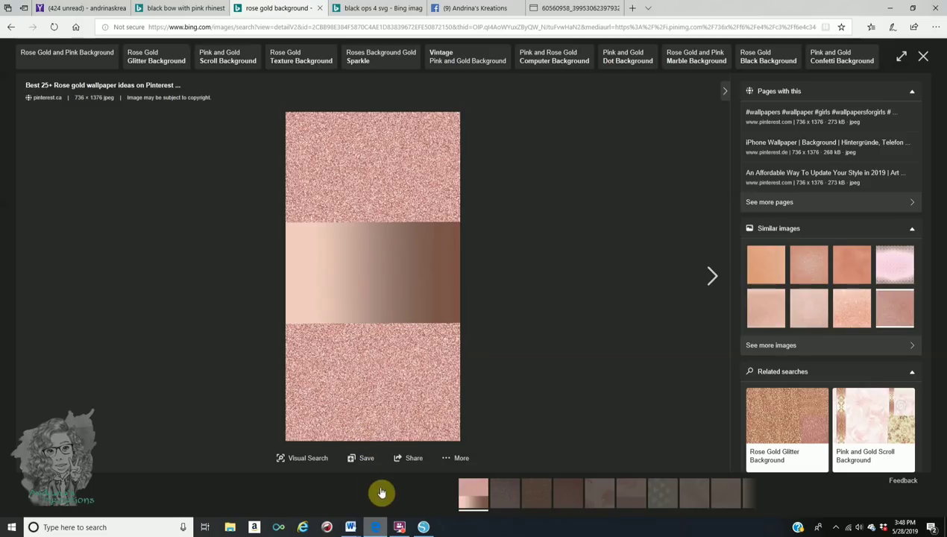
{"action": "left_click", "coordinate": [423, 527]}
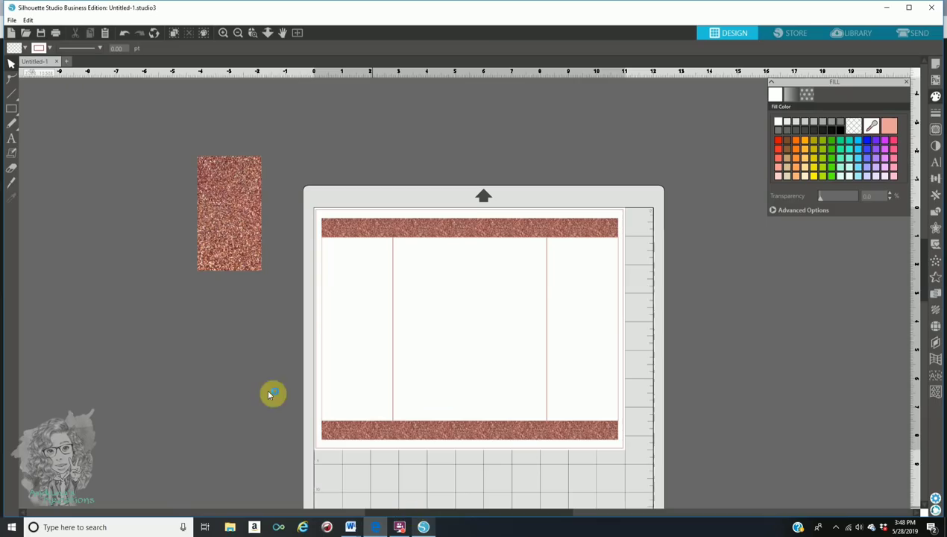
{"action": "right_click", "coordinate": [198, 309]}
{"action": "left_click", "coordinate": [220, 350]}
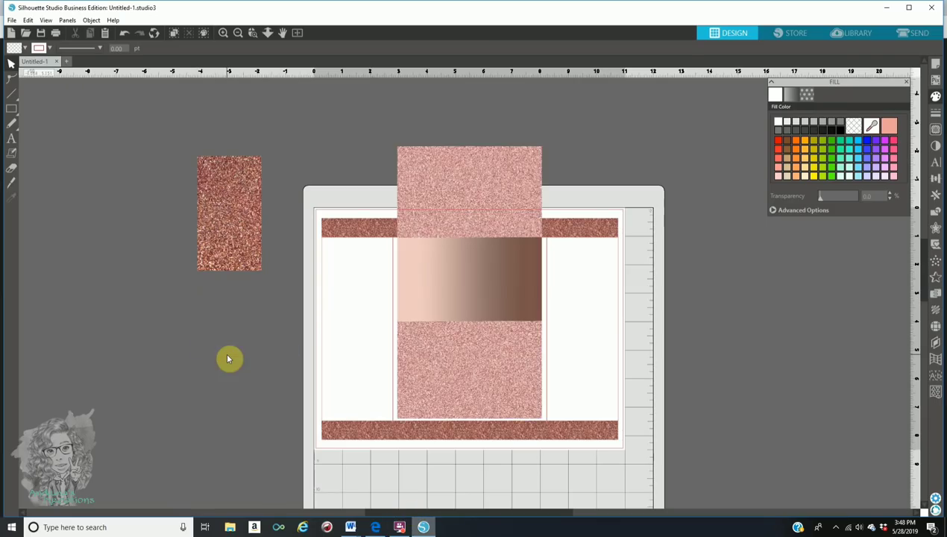
{"action": "left_click_drag", "start_coordinate": [525, 333], "coordinate": [190, 323]}
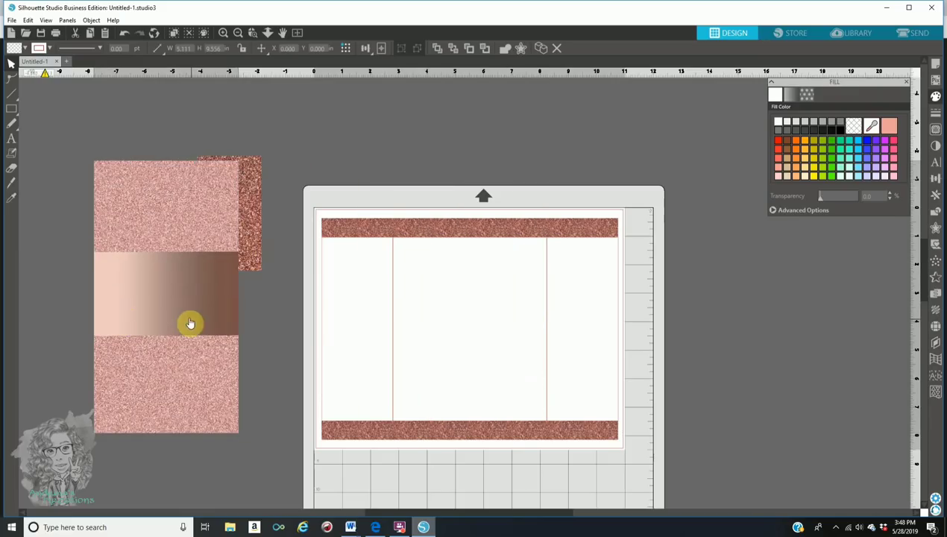
{"action": "left_click", "coordinate": [269, 330]}
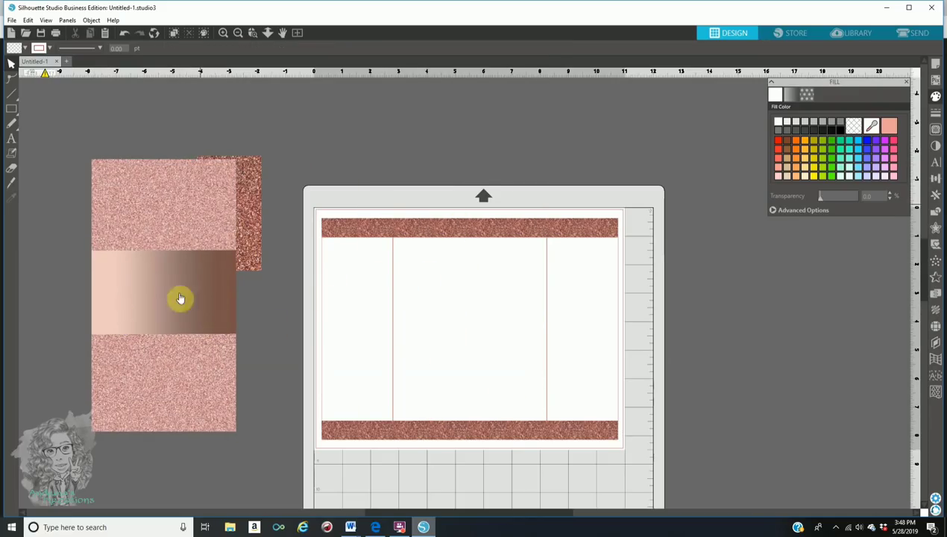
Step: Shorten the pink glitter image to about 6.15 in high without changing its width, and place it beside the page
{"action": "left_click_drag", "start_coordinate": [198, 291], "coordinate": [380, 332]}
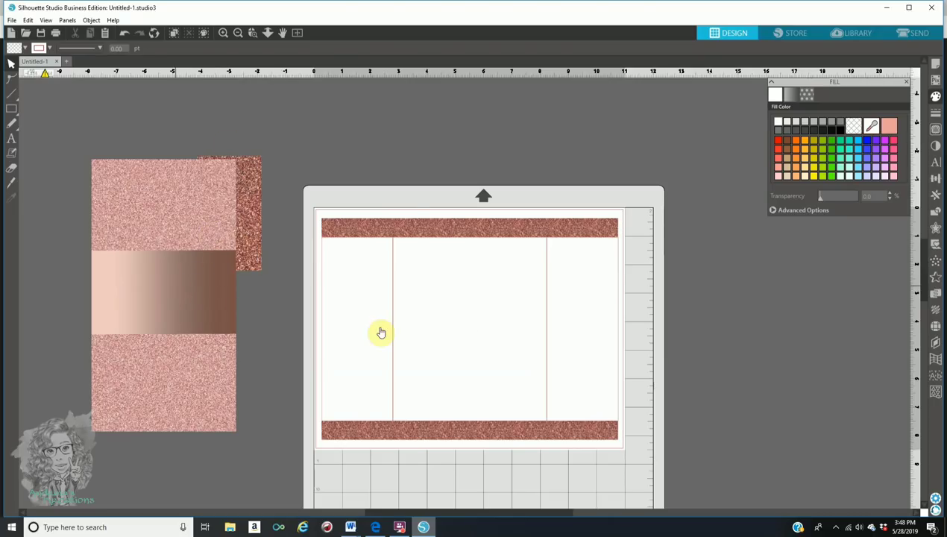
{"action": "left_click_drag", "start_coordinate": [494, 329], "coordinate": [491, 345]}
{"action": "left_click", "coordinate": [483, 215]}
{"action": "left_click", "coordinate": [481, 208]}
{"action": "left_click_drag", "start_coordinate": [479, 213], "coordinate": [471, 316]}
{"action": "left_click_drag", "start_coordinate": [484, 241], "coordinate": [481, 306]}
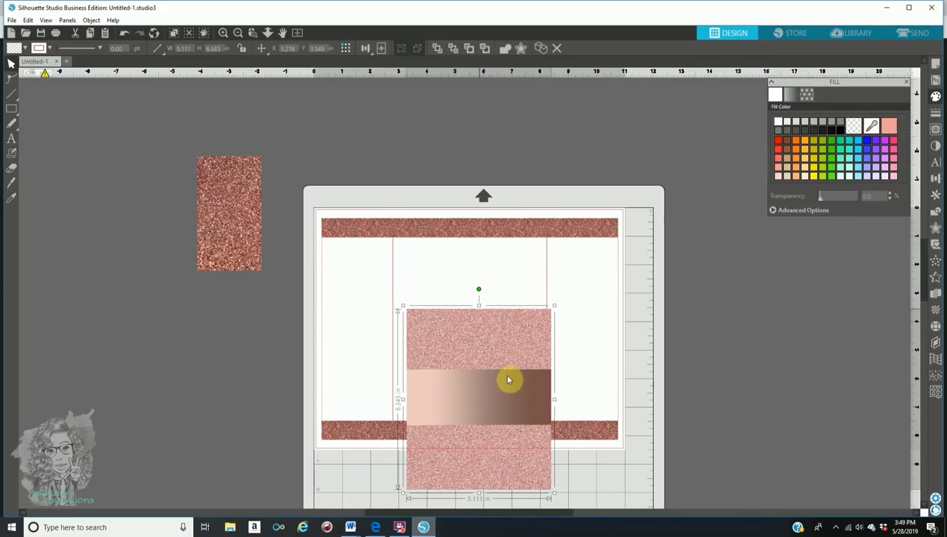
{"action": "left_click_drag", "start_coordinate": [507, 372], "coordinate": [211, 298]}
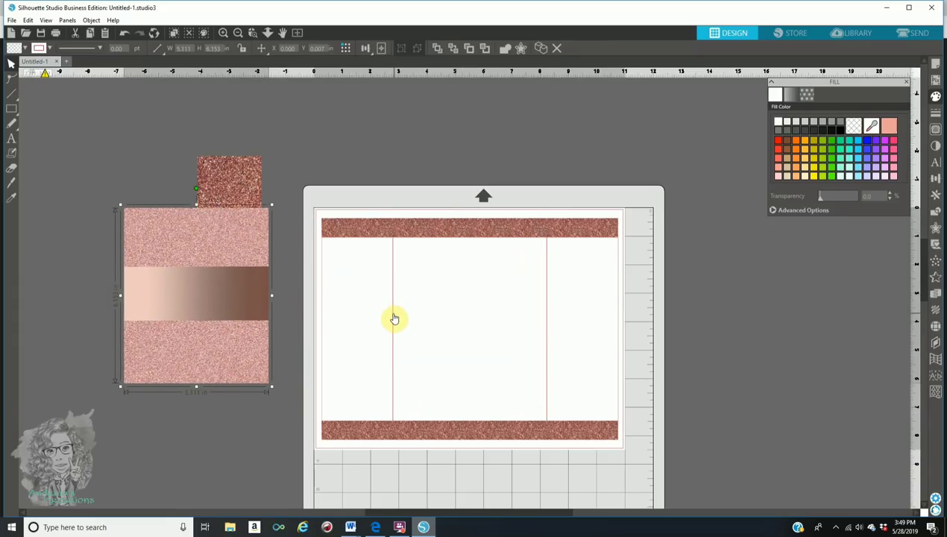
Step: Fill the center panel with the pink glitter and gradient image using the eyedropper
{"action": "left_click", "coordinate": [392, 318]}
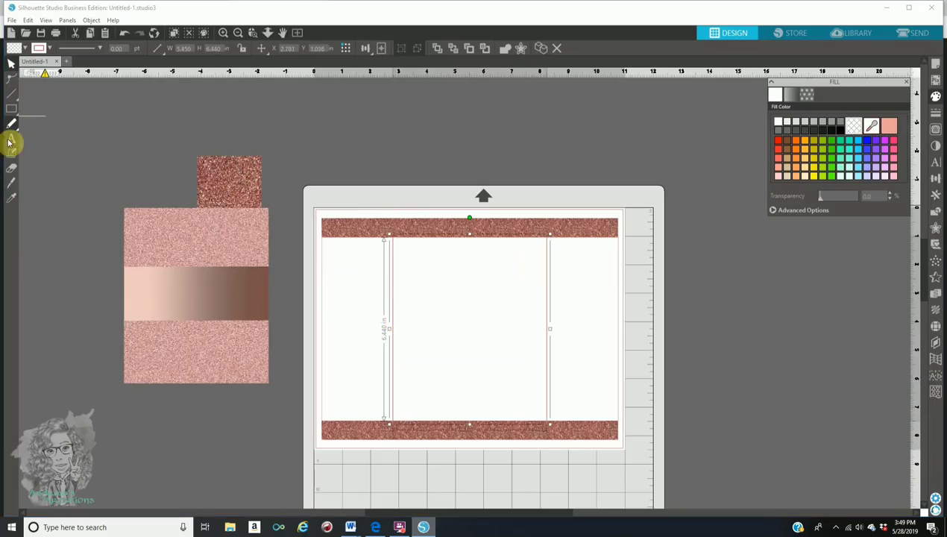
{"action": "left_click", "coordinate": [12, 200]}
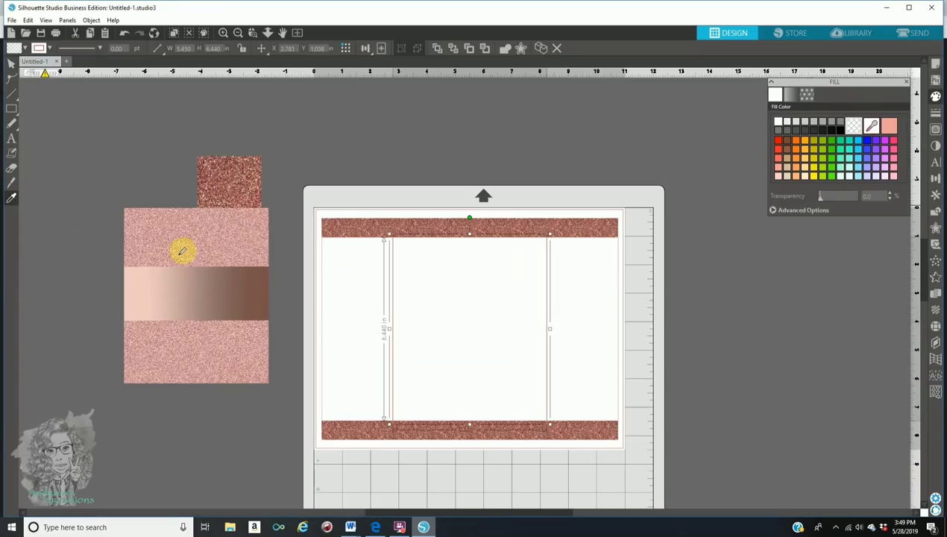
{"action": "left_click", "coordinate": [214, 261]}
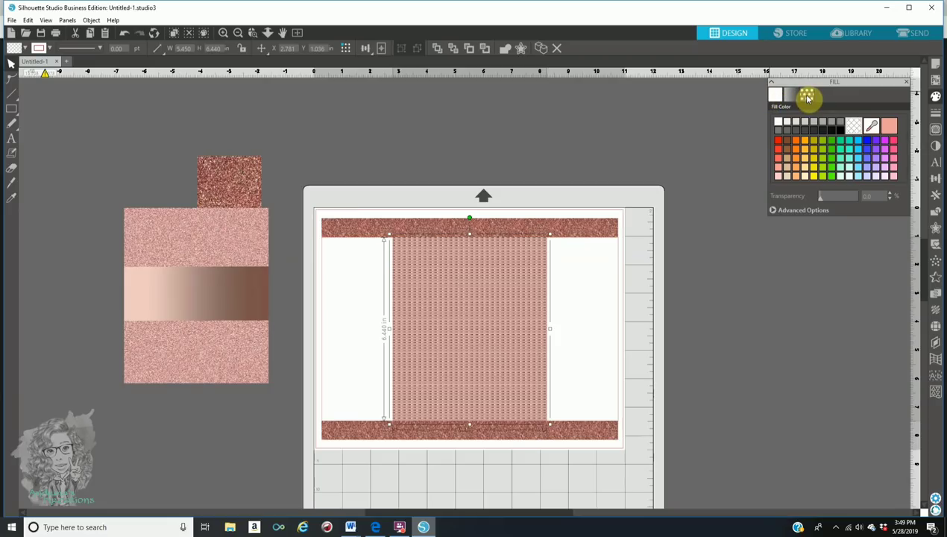
Step: Set the center panel's pattern fill to preserve its aspect ratio in the advanced fill options
{"action": "left_click", "coordinate": [807, 95]}
{"action": "left_click", "coordinate": [828, 230]}
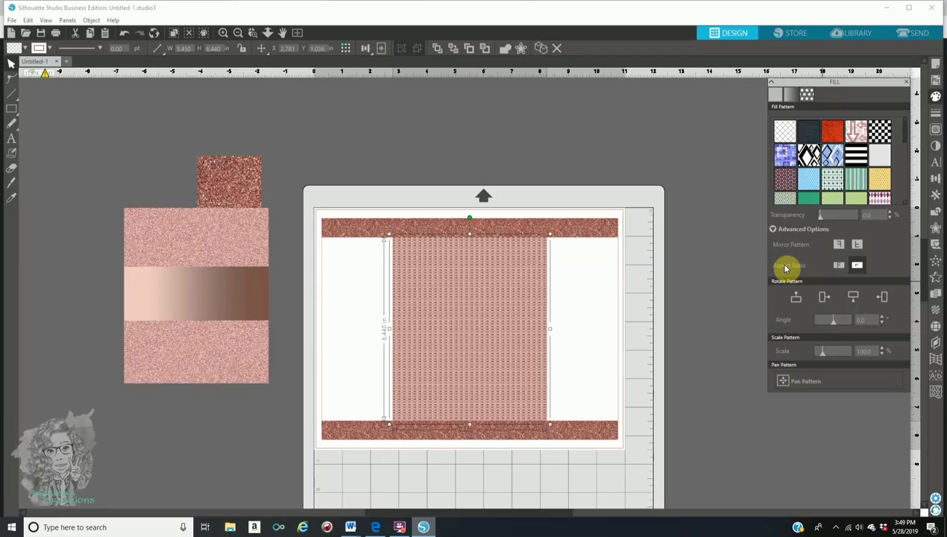
{"action": "left_click", "coordinate": [838, 266]}
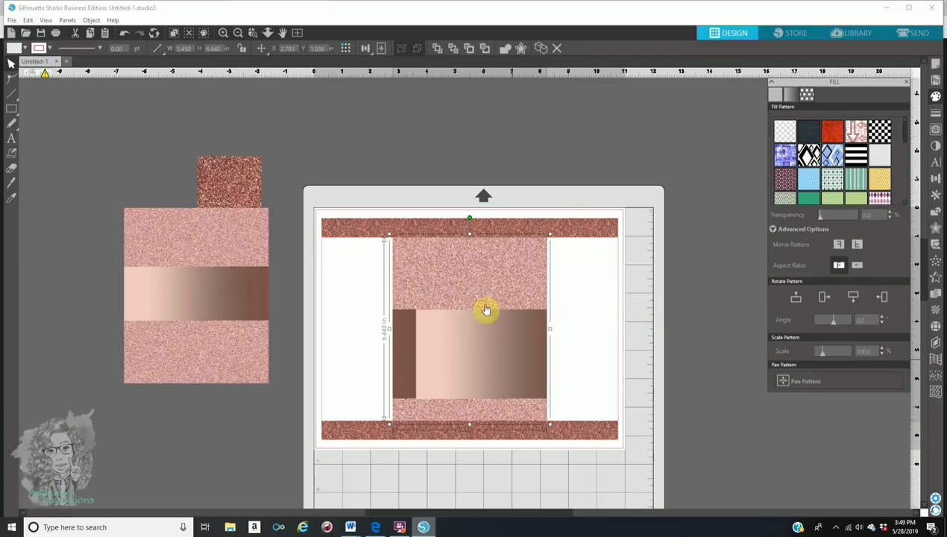
Step: Pan the center panel's pattern so one gradient band spans the panel's width with glitter above and below it
{"action": "left_click", "coordinate": [784, 381]}
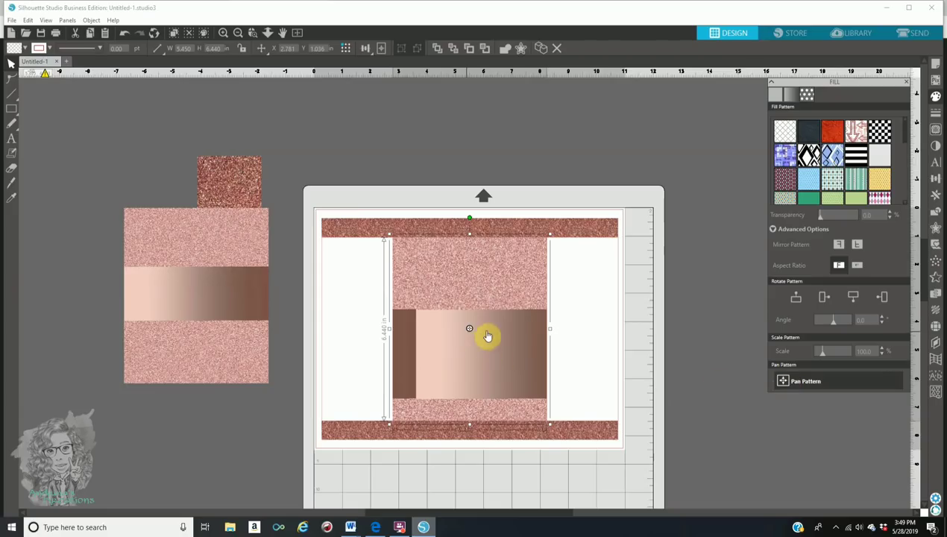
{"action": "left_click", "coordinate": [223, 34]}
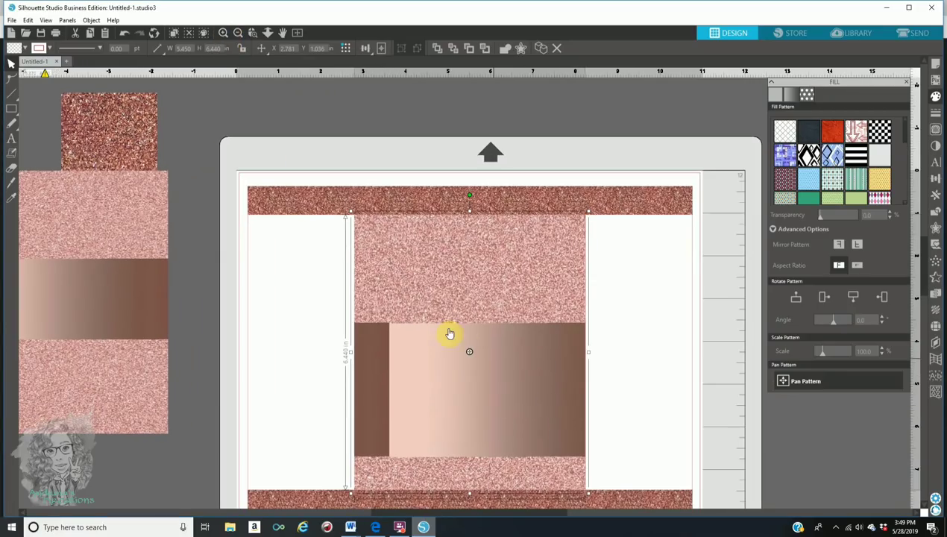
{"action": "left_click_drag", "start_coordinate": [470, 354], "coordinate": [667, 326]}
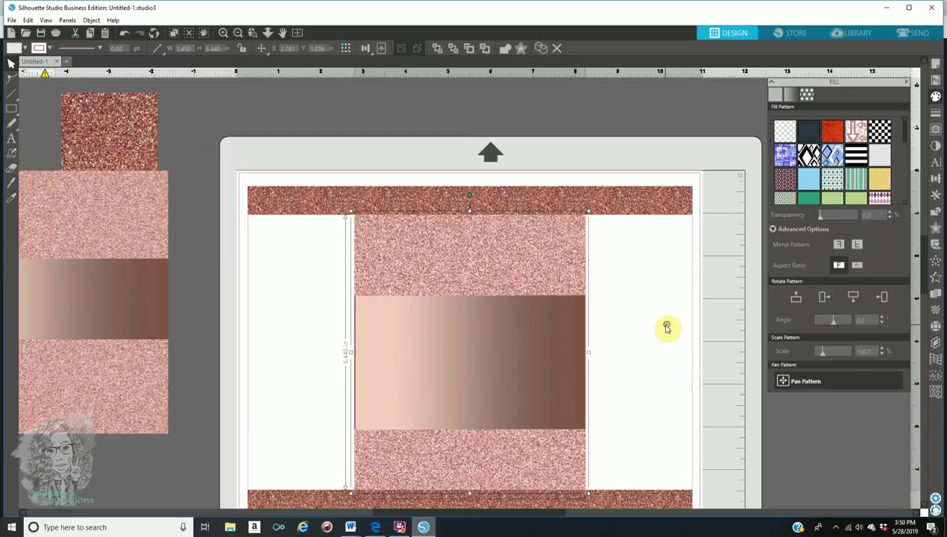
{"action": "left_click", "coordinate": [417, 106]}
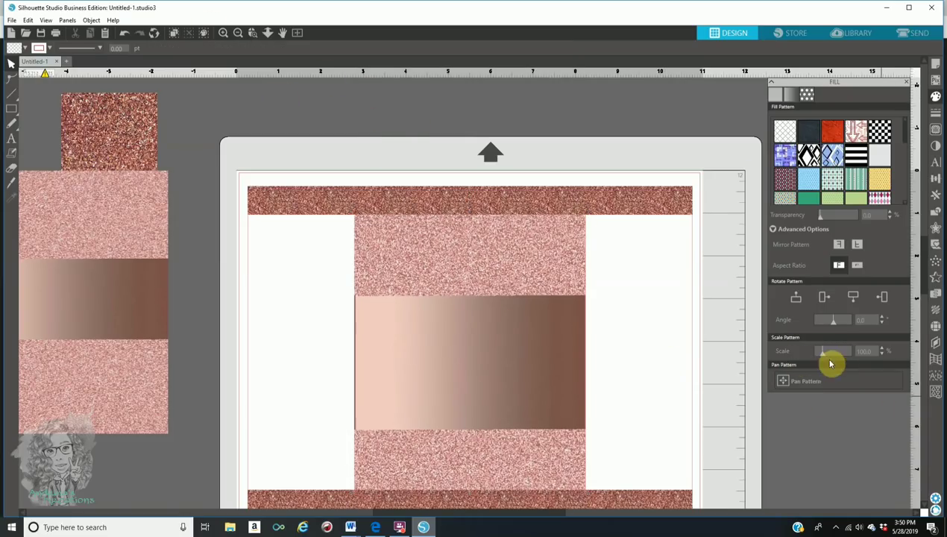
Step: Scale the center panel's pattern to 103%
{"action": "left_click", "coordinate": [459, 324]}
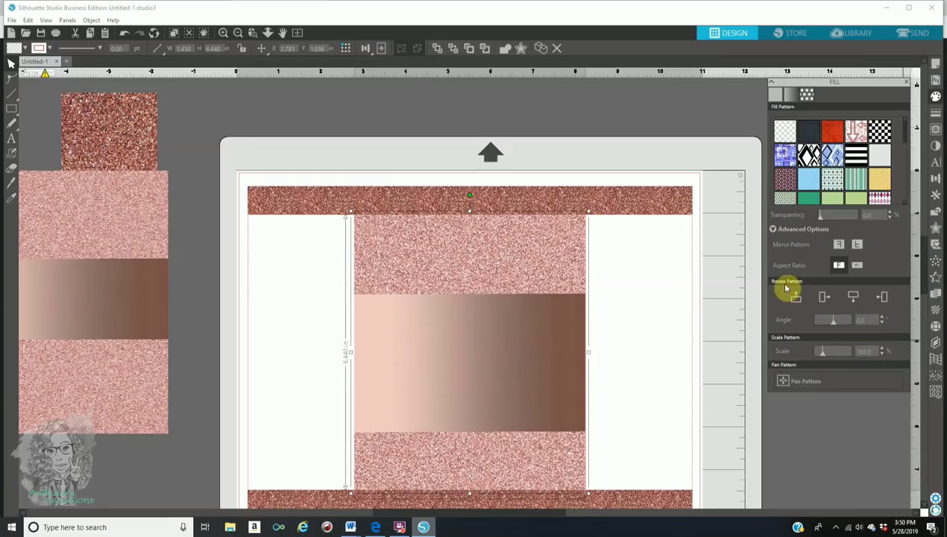
{"action": "left_click", "coordinate": [237, 33]}
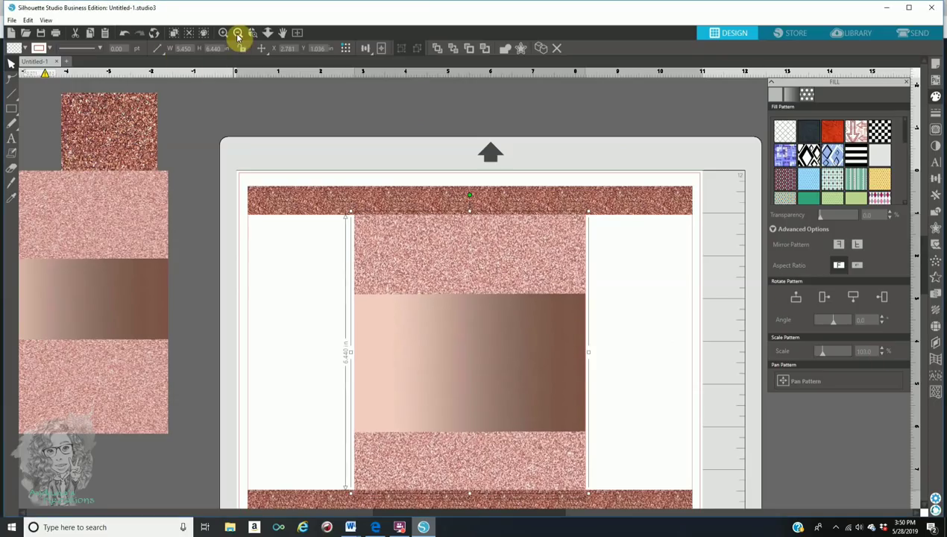
{"action": "left_click", "coordinate": [238, 33]}
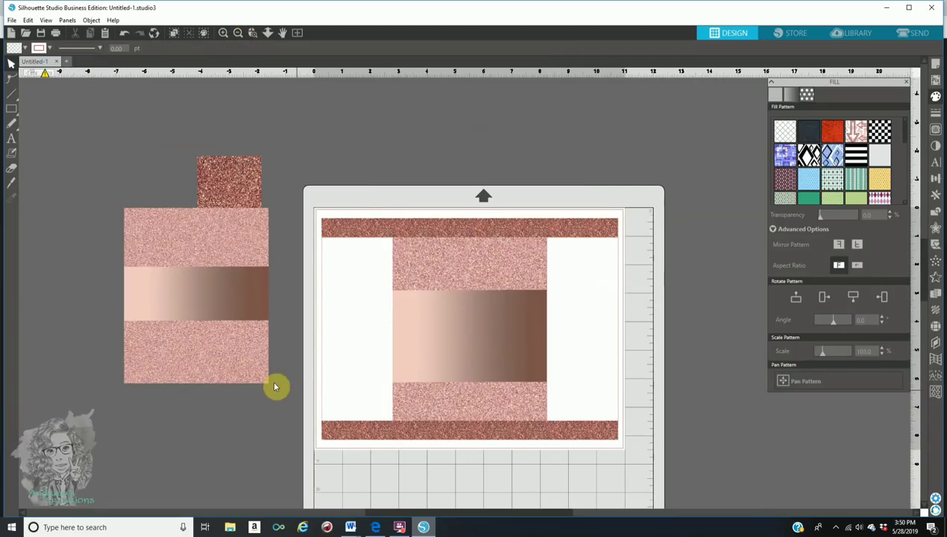
Step: Fill the blank side panel next to the gradient's dark end with the dark brown sampled from that gradient
{"action": "left_click", "coordinate": [620, 333]}
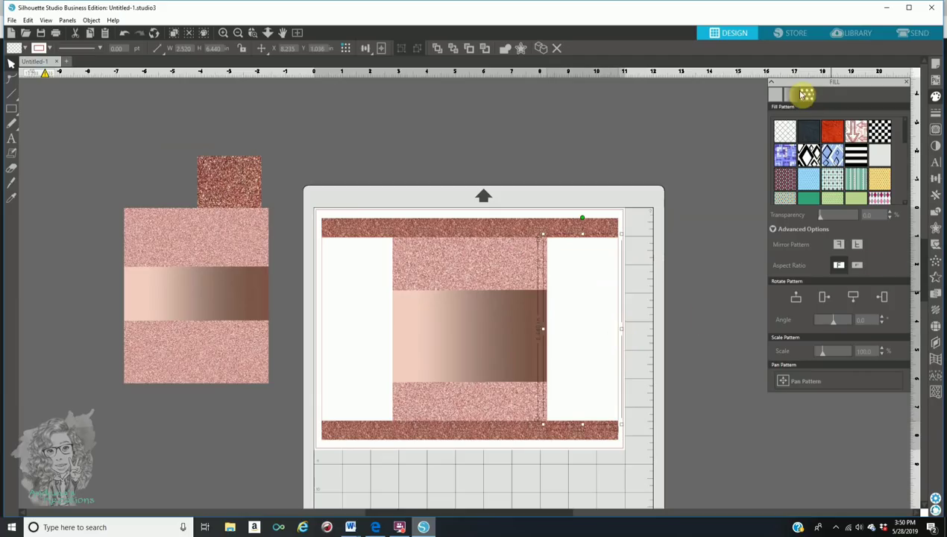
{"action": "left_click", "coordinate": [777, 100]}
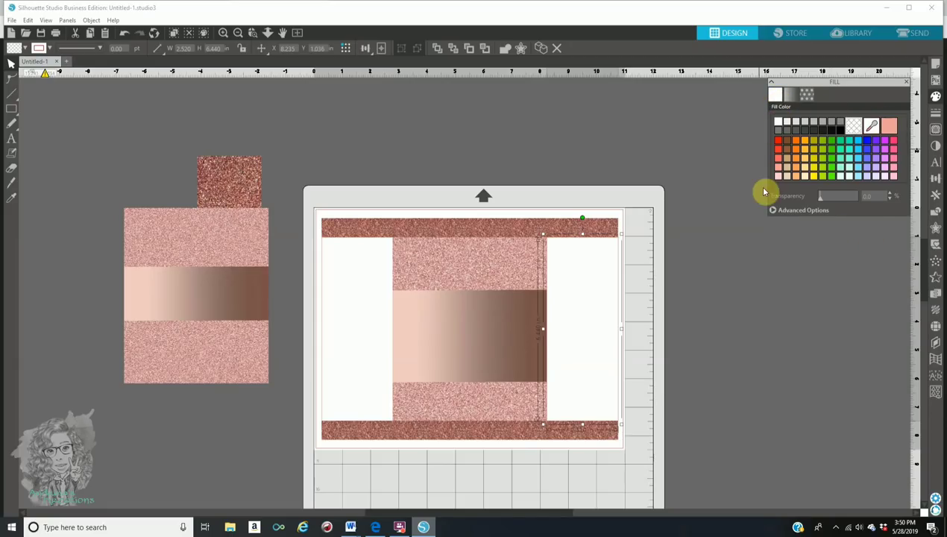
{"action": "left_click", "coordinate": [872, 128]}
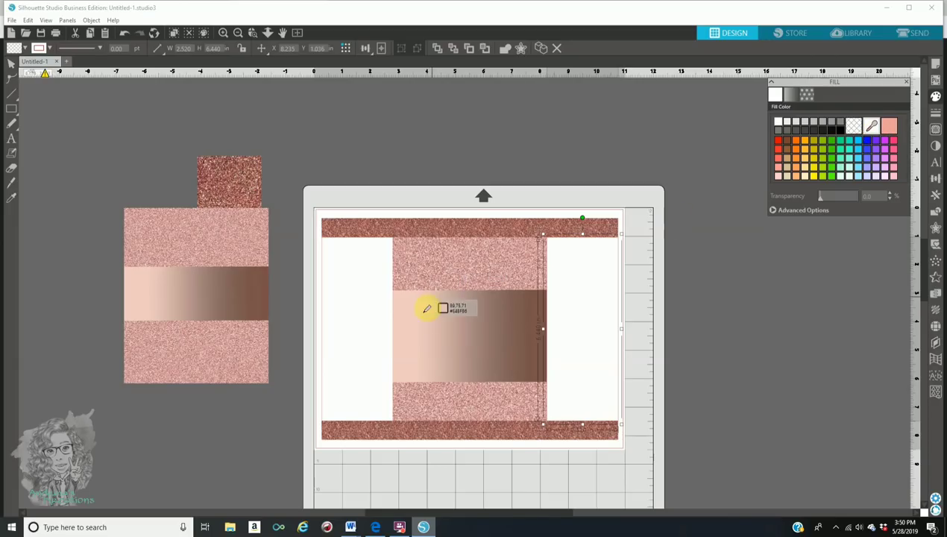
{"action": "left_click", "coordinate": [526, 322]}
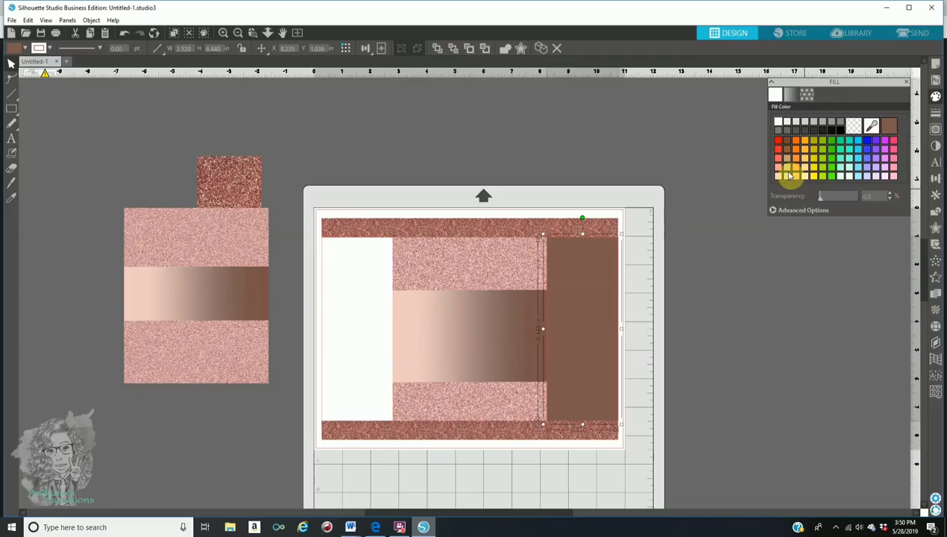
Step: Fill the remaining white side panel with the light peach sampled from the pale end of the center gradient
{"action": "left_click", "coordinate": [324, 288]}
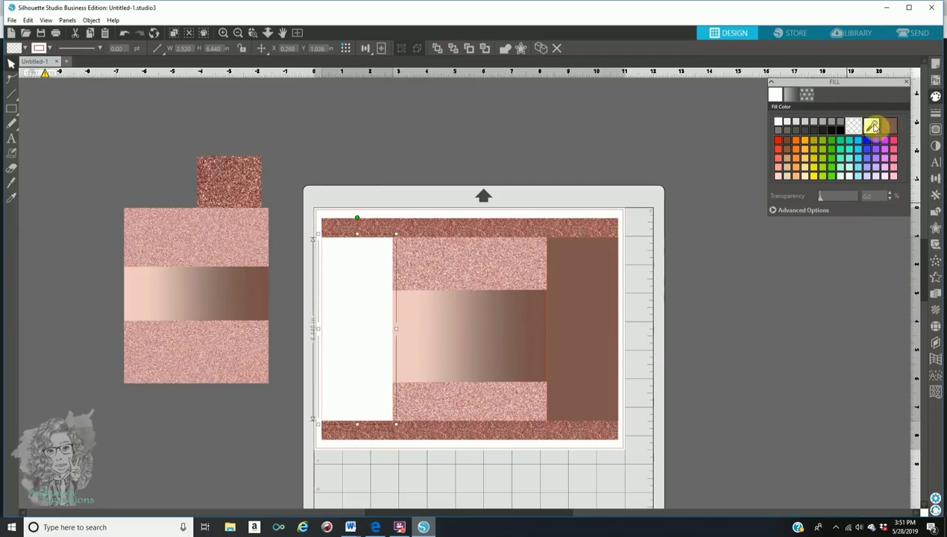
{"action": "left_click", "coordinate": [871, 127]}
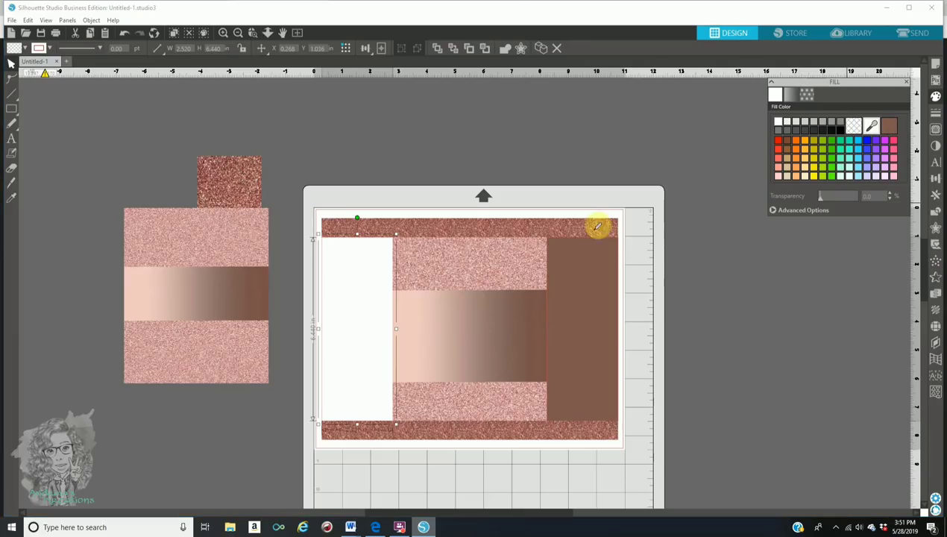
{"action": "left_click", "coordinate": [414, 309]}
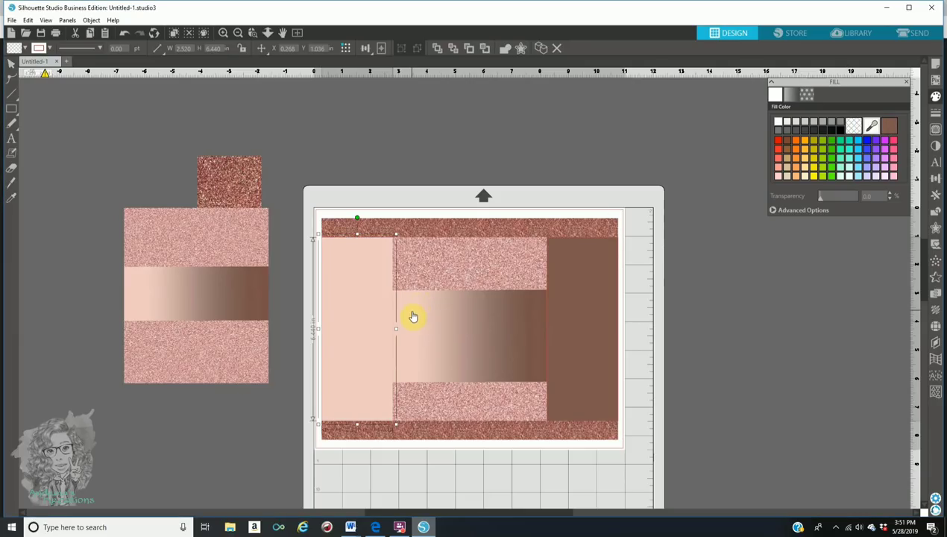
{"action": "left_click", "coordinate": [515, 380]}
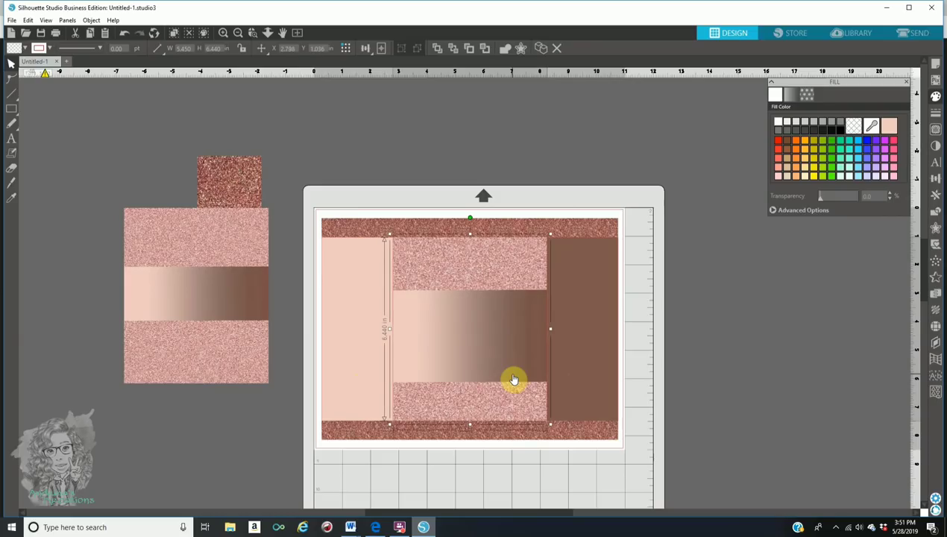
{"action": "left_click", "coordinate": [587, 349]}
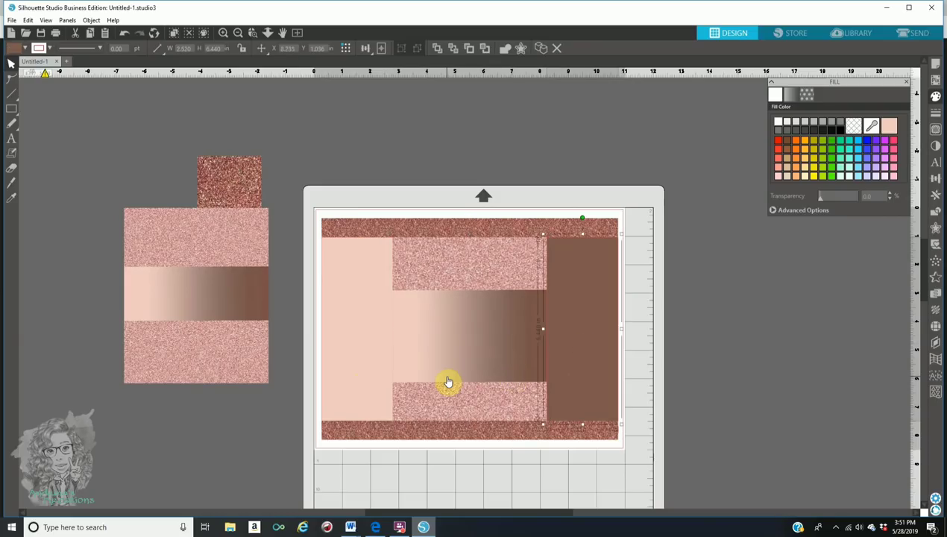
{"action": "left_click", "coordinate": [754, 404]}
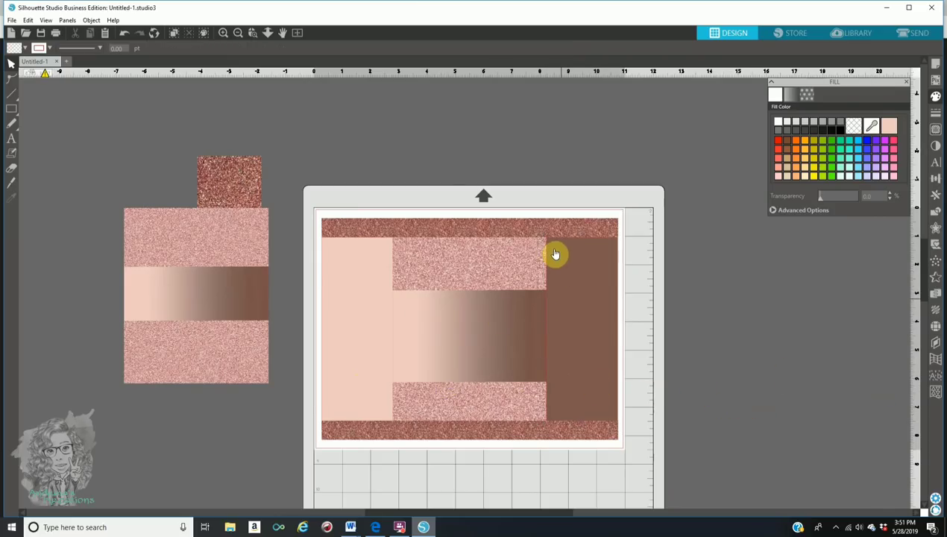
Step: Make the line color of all the wrapper's panels and strips transparent
{"action": "left_click_drag", "start_coordinate": [320, 213], "coordinate": [660, 469]}
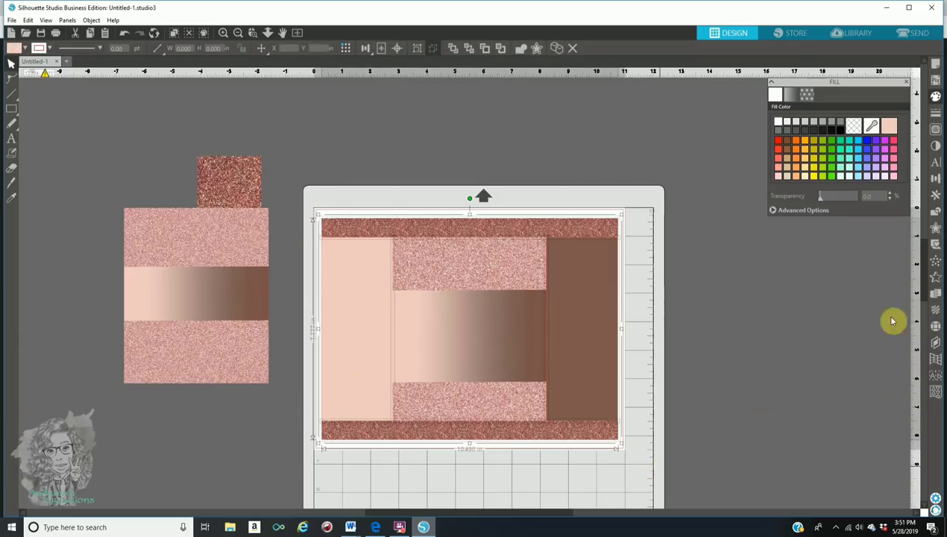
{"action": "left_click", "coordinate": [935, 117]}
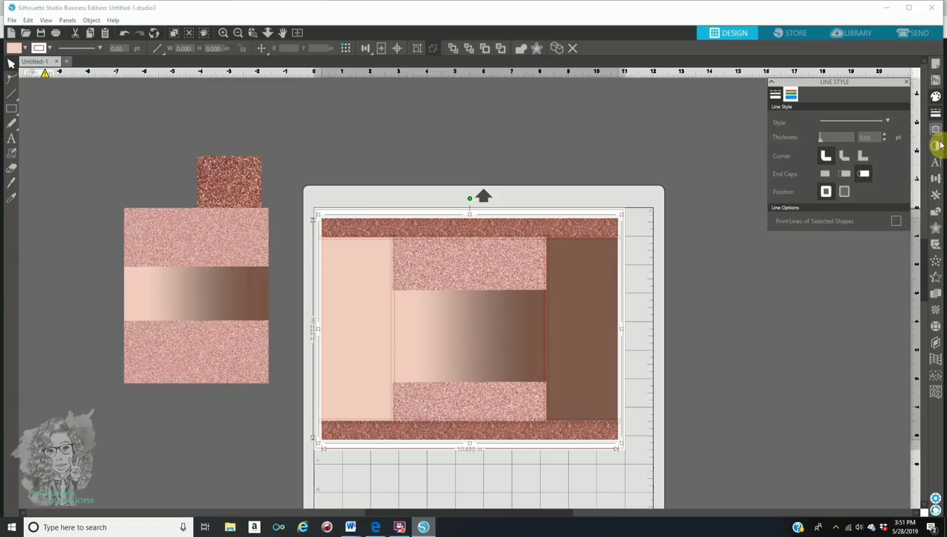
{"action": "left_click", "coordinate": [791, 96]}
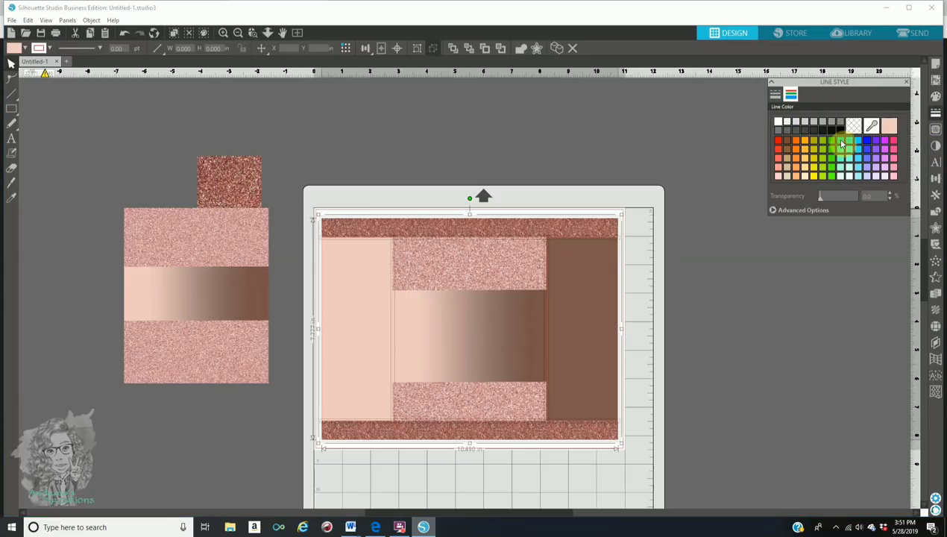
{"action": "left_click", "coordinate": [604, 133]}
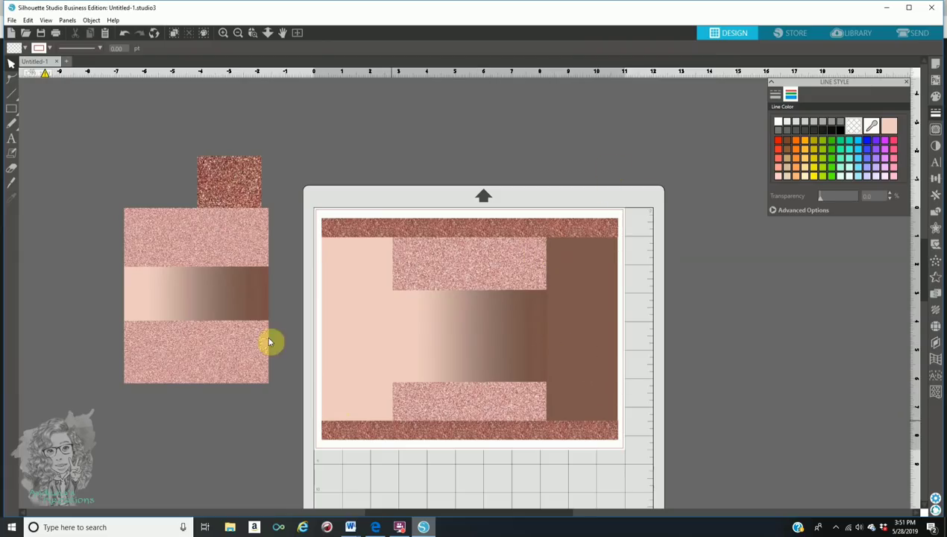
Step: Move the glitter and gradient source images farther away from the page to free up workspace
{"action": "left_click", "coordinate": [230, 360]}
{"action": "left_click_drag", "start_coordinate": [211, 324], "coordinate": [187, 231]}
{"action": "left_click", "coordinate": [575, 170]}
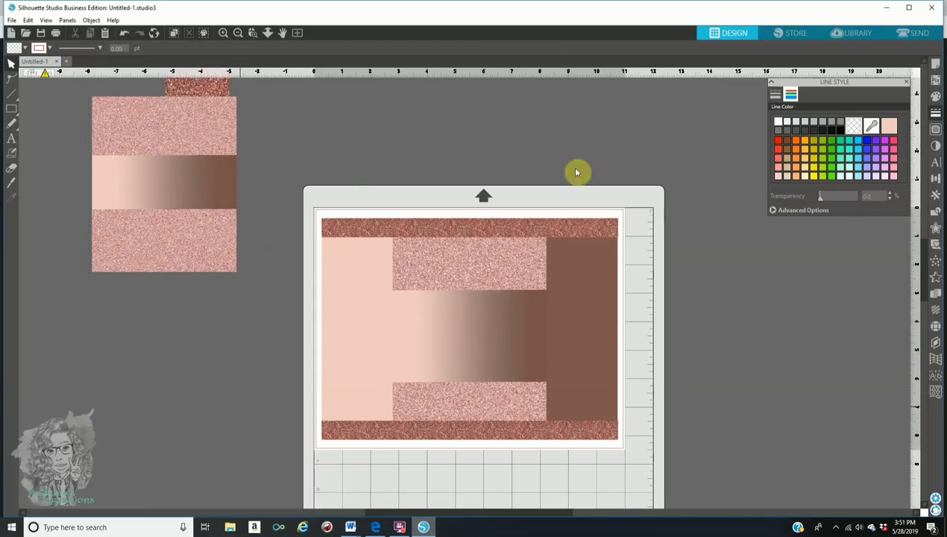
Step: Merge the "baby in heels" image from the Afro babies folder in Pictures into the design
{"action": "left_click", "coordinate": [11, 20]}
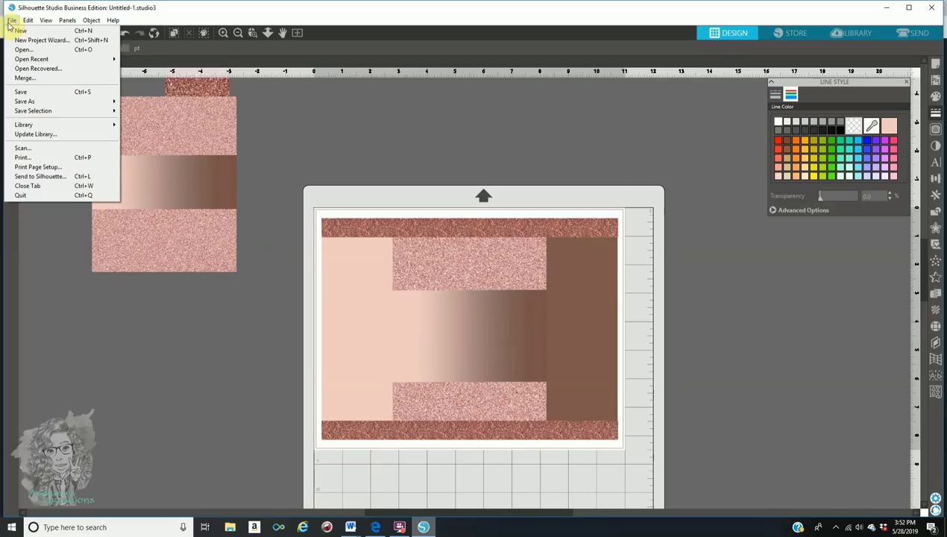
{"action": "left_click", "coordinate": [35, 79]}
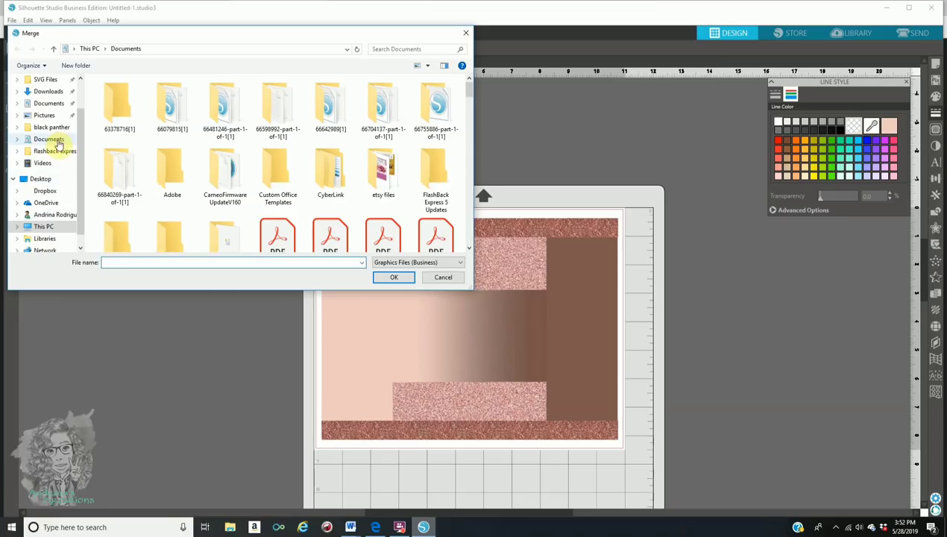
{"action": "scroll", "coordinate": [47, 203], "scroll_direction": "down", "scroll_amount": 1}
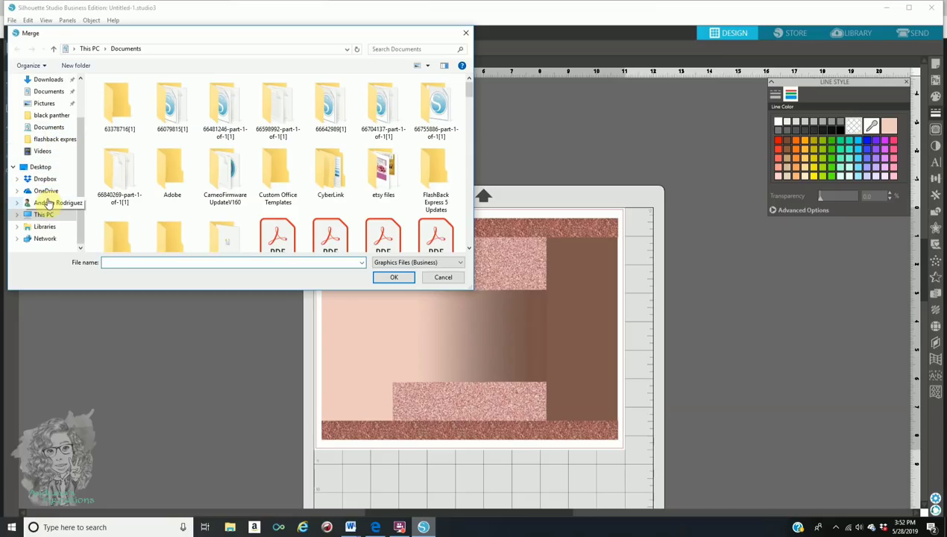
{"action": "left_click", "coordinate": [56, 202]}
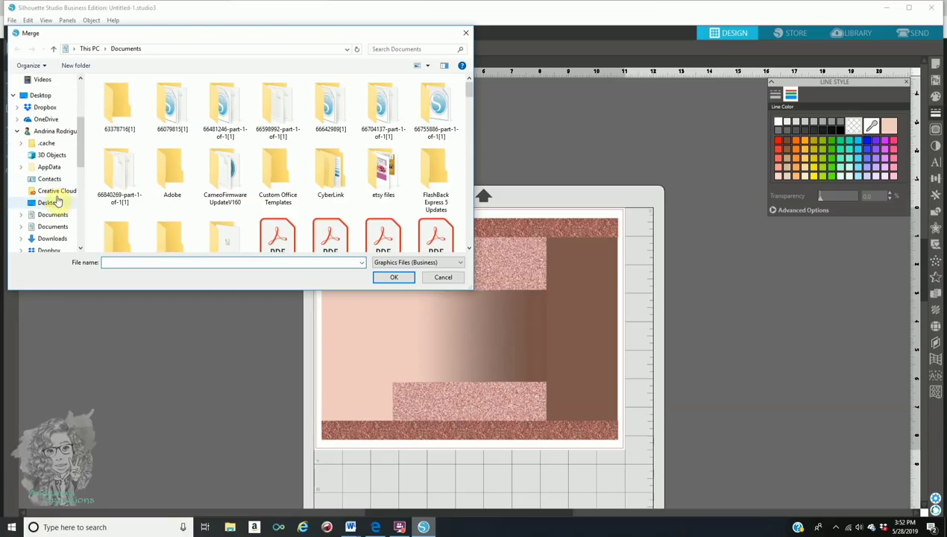
{"action": "scroll", "coordinate": [51, 186], "scroll_direction": "up", "scroll_amount": 5}
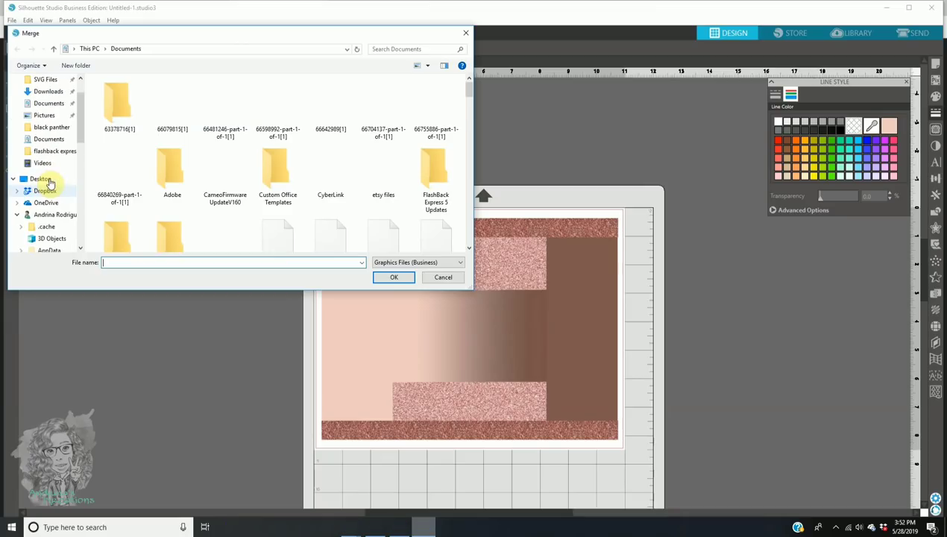
{"action": "left_click", "coordinate": [53, 117]}
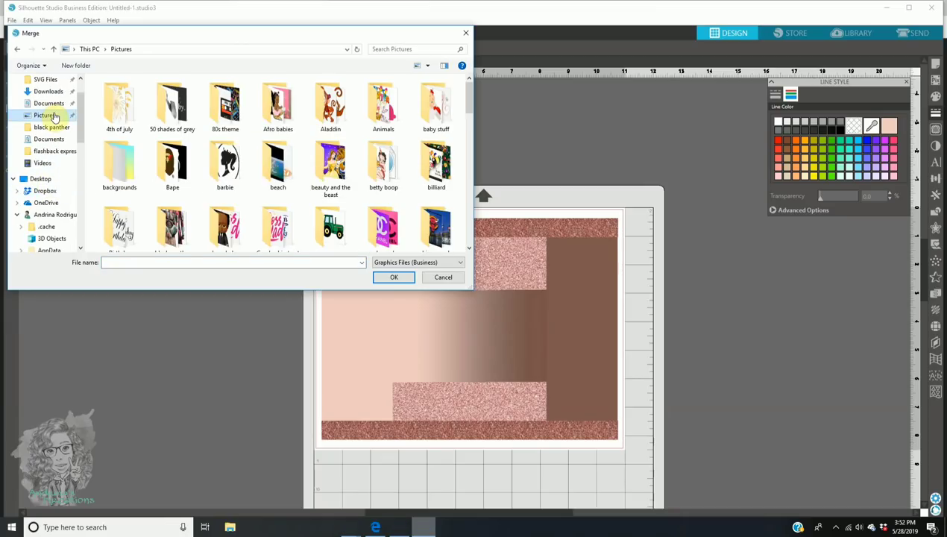
{"action": "double_click", "coordinate": [277, 108]}
{"action": "left_click", "coordinate": [183, 103]}
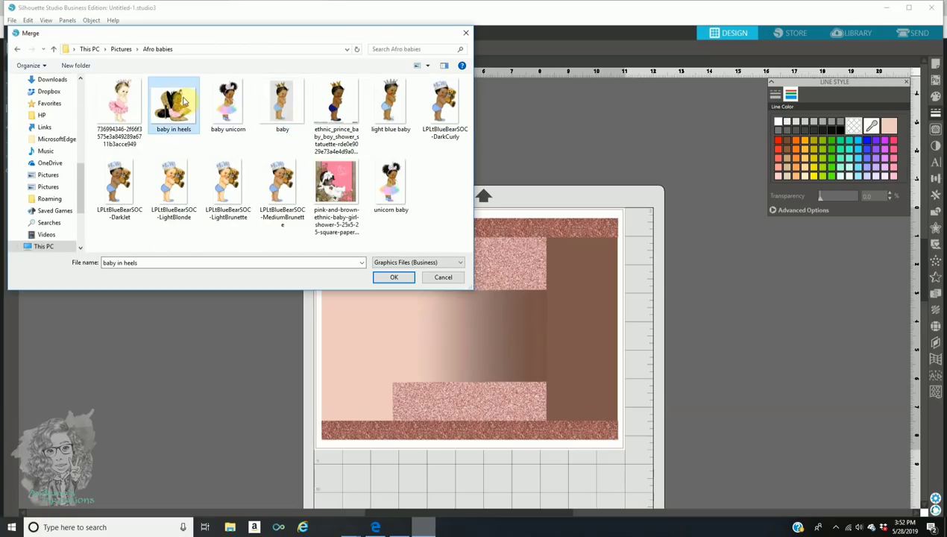
{"action": "left_click", "coordinate": [394, 278]}
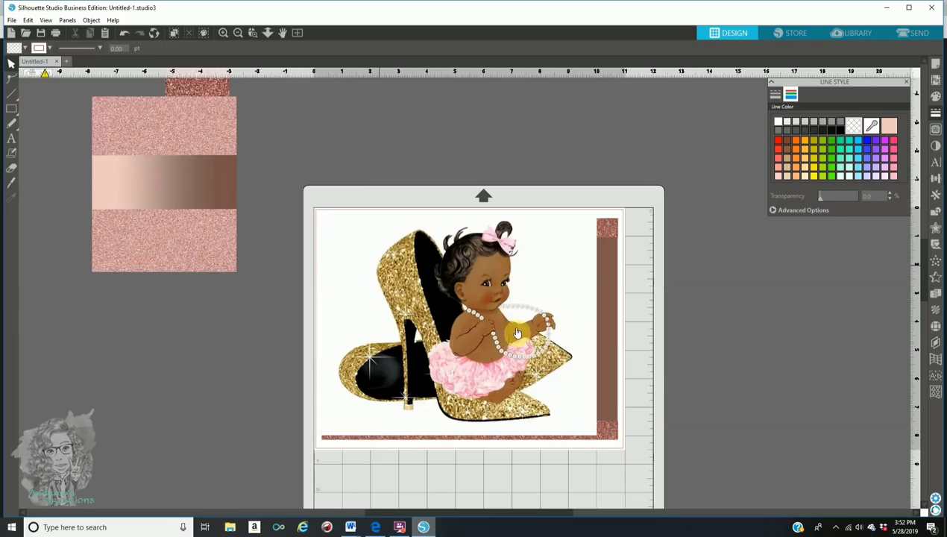
Step: Move the pattern source images up and place the baby in heels image on the workspace beside the page
{"action": "left_click_drag", "start_coordinate": [128, 75], "coordinate": [227, 196]}
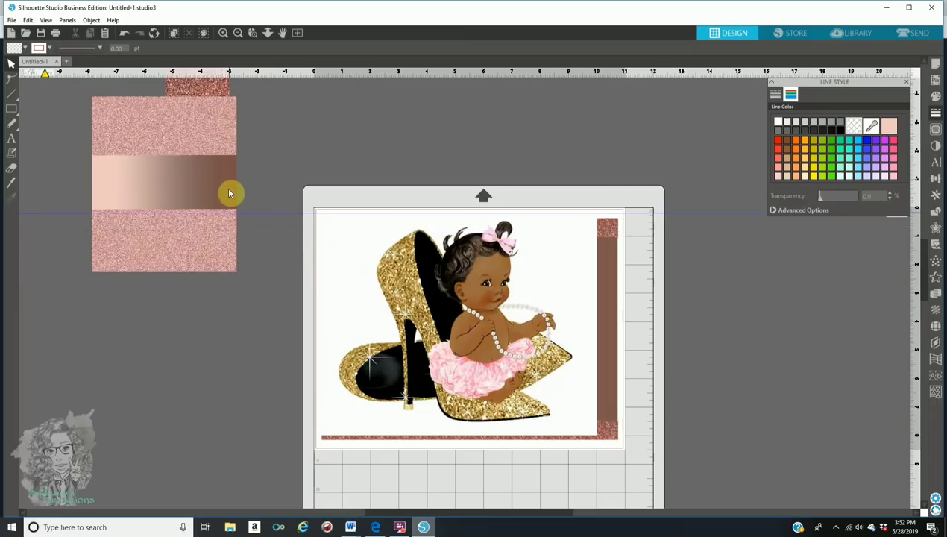
{"action": "left_click", "coordinate": [124, 33]}
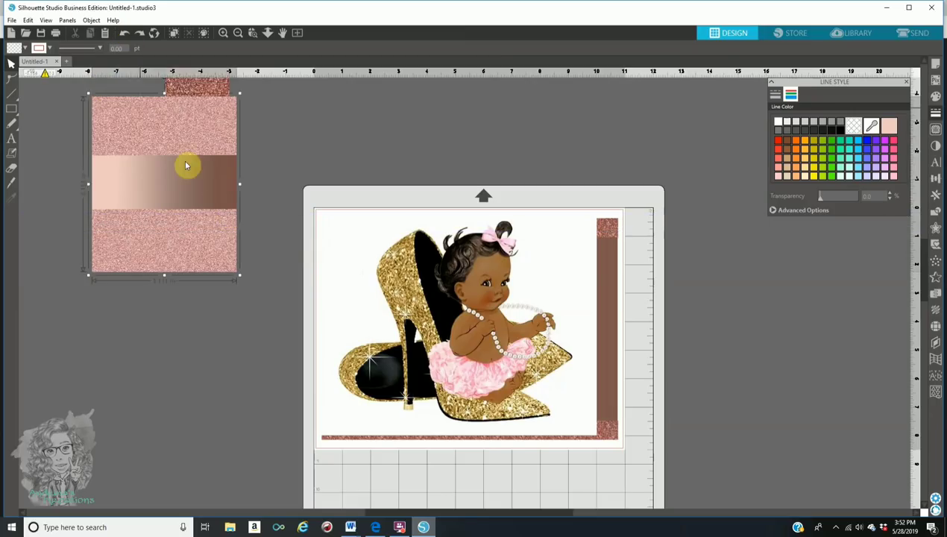
{"action": "left_click", "coordinate": [197, 196]}
{"action": "left_click_drag", "start_coordinate": [169, 213], "coordinate": [269, 85]}
{"action": "left_click_drag", "start_coordinate": [401, 293], "coordinate": [252, 289]}
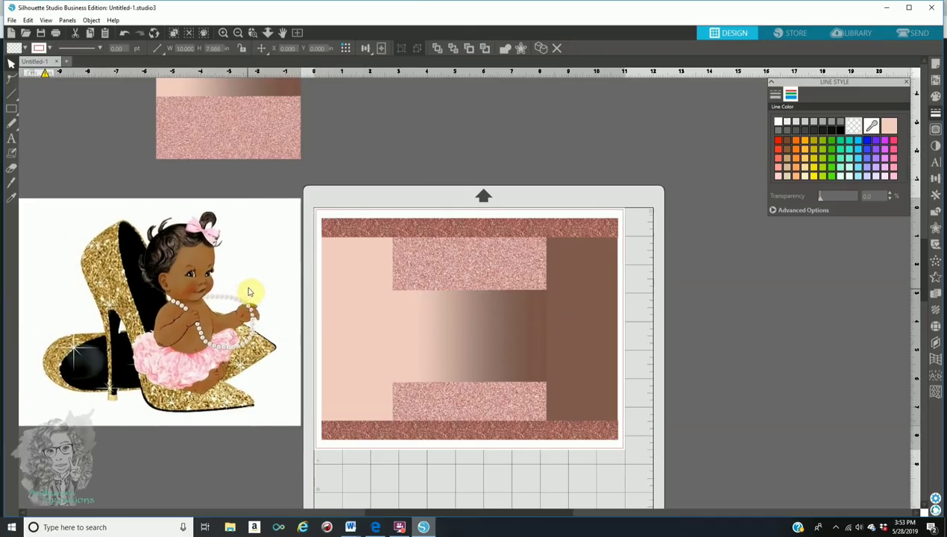
{"action": "key", "text": "Escape"}
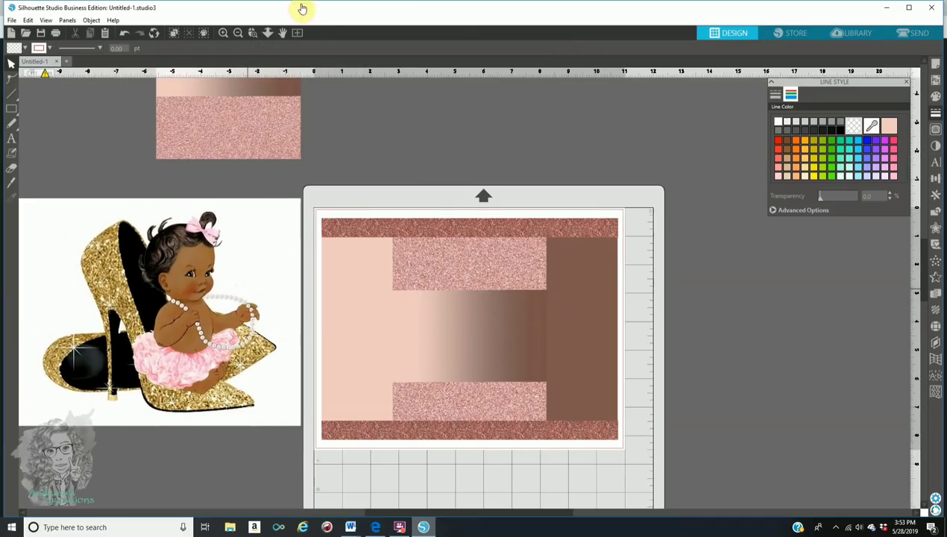
Step: Select a trace area around the baby in heels image
{"action": "left_click", "coordinate": [238, 33]}
{"action": "left_click", "coordinate": [302, 277]}
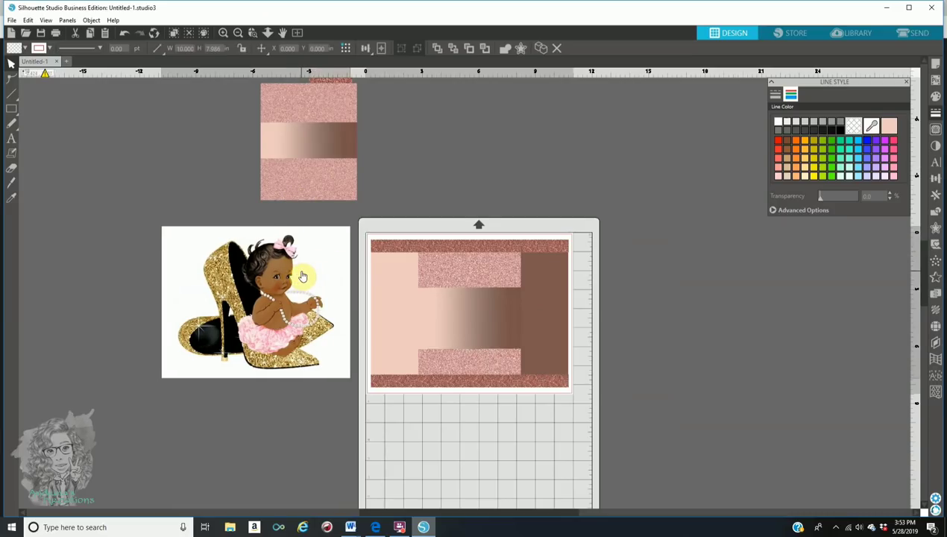
{"action": "key", "text": "Escape"}
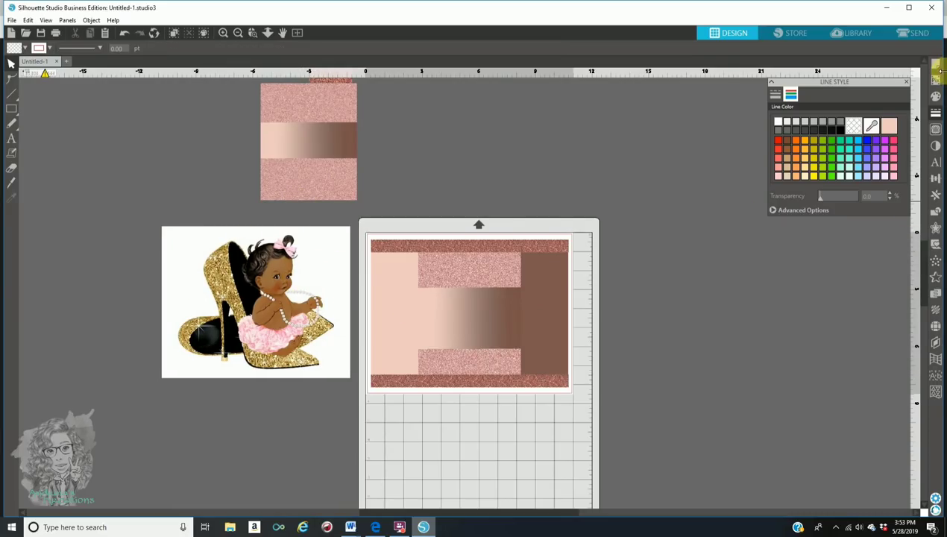
{"action": "left_click", "coordinate": [936, 130]}
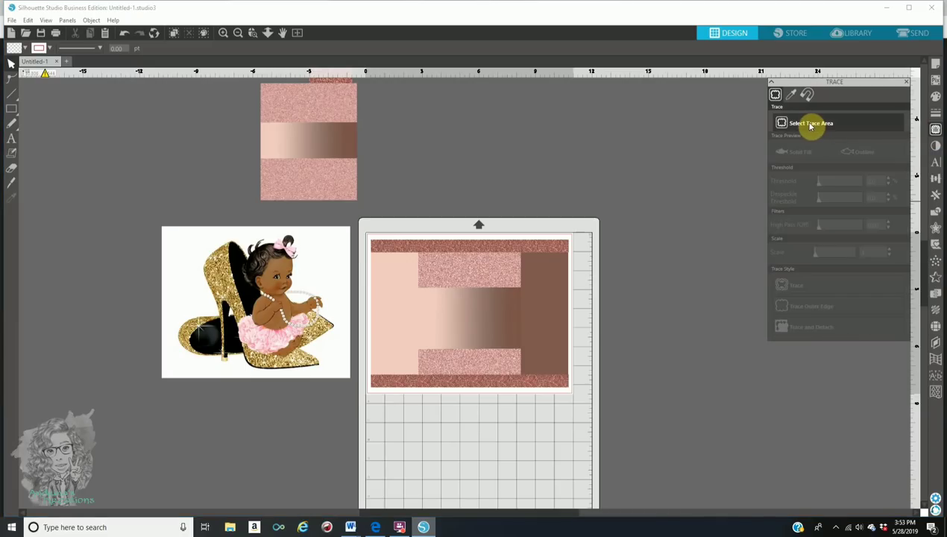
{"action": "left_click", "coordinate": [810, 126]}
{"action": "mouse_move", "coordinate": [142, 223]}
{"action": "left_mouse_down"}
{"action": "mouse_move", "coordinate": [317, 308]}
{"action": "mouse_move", "coordinate": [345, 395]}
{"action": "left_mouse_up"}
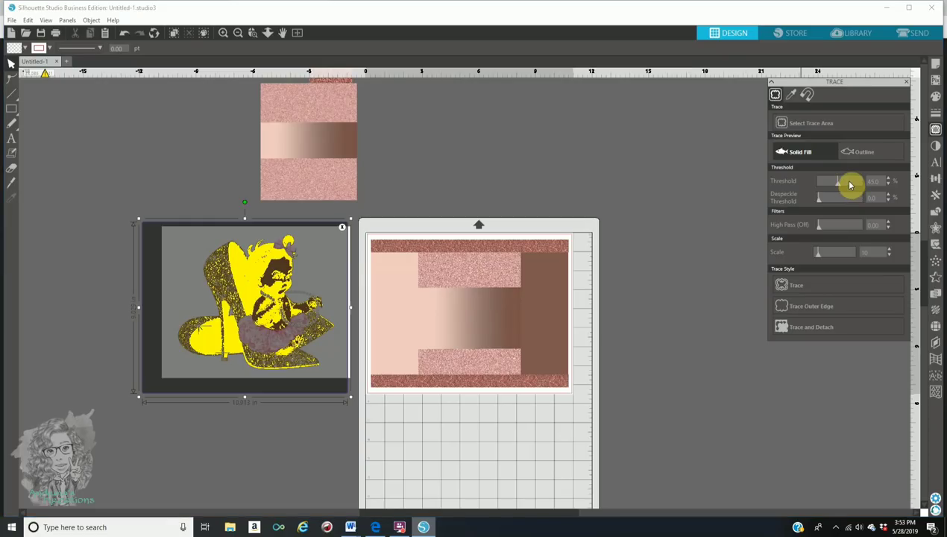
Step: Set the trace threshold to 95% and apply Trace and Detach to the baby in heels image
{"action": "left_click_drag", "start_coordinate": [851, 185], "coordinate": [856, 185]}
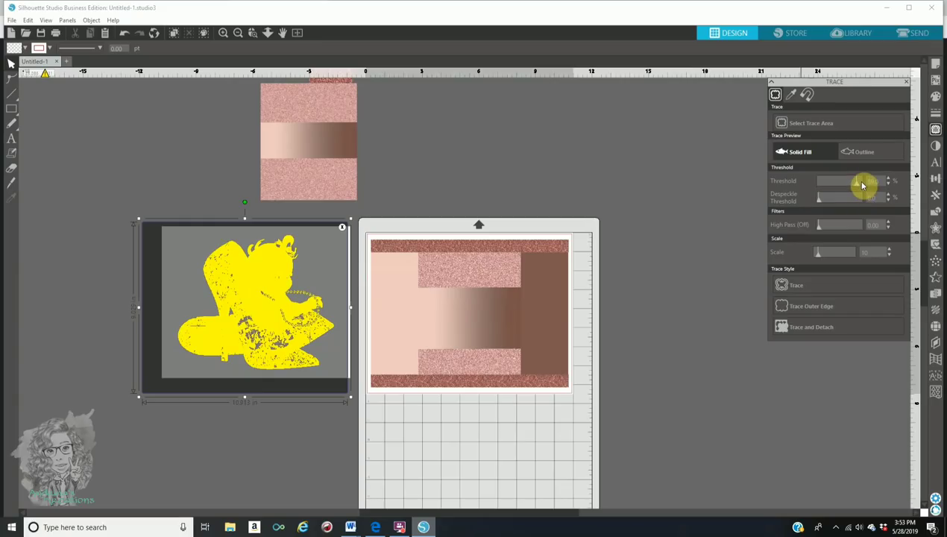
{"action": "left_click", "coordinate": [863, 182]}
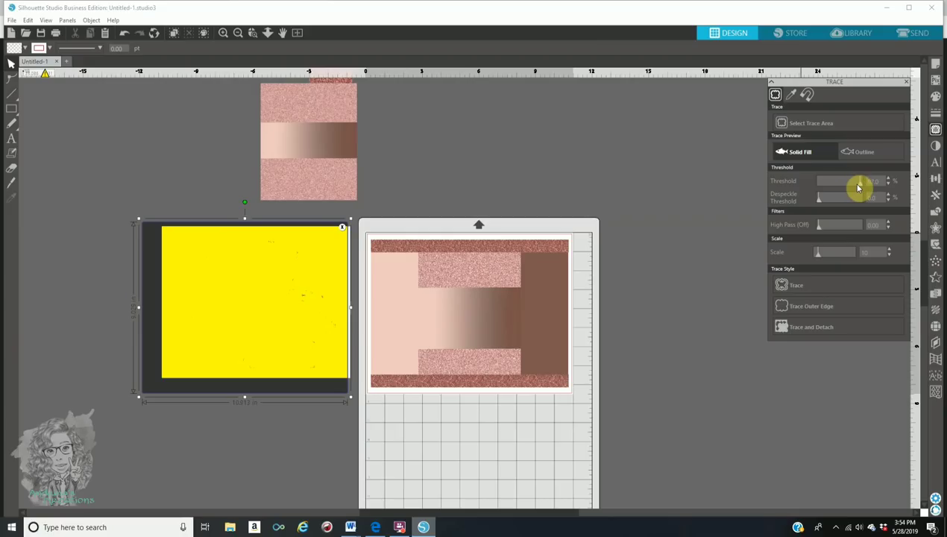
{"action": "left_click", "coordinate": [858, 187]}
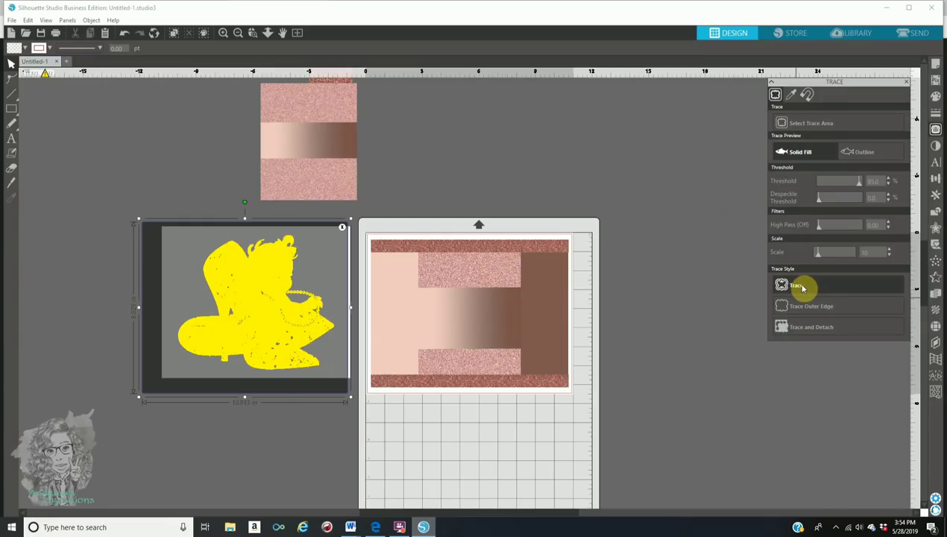
{"action": "left_click", "coordinate": [807, 328]}
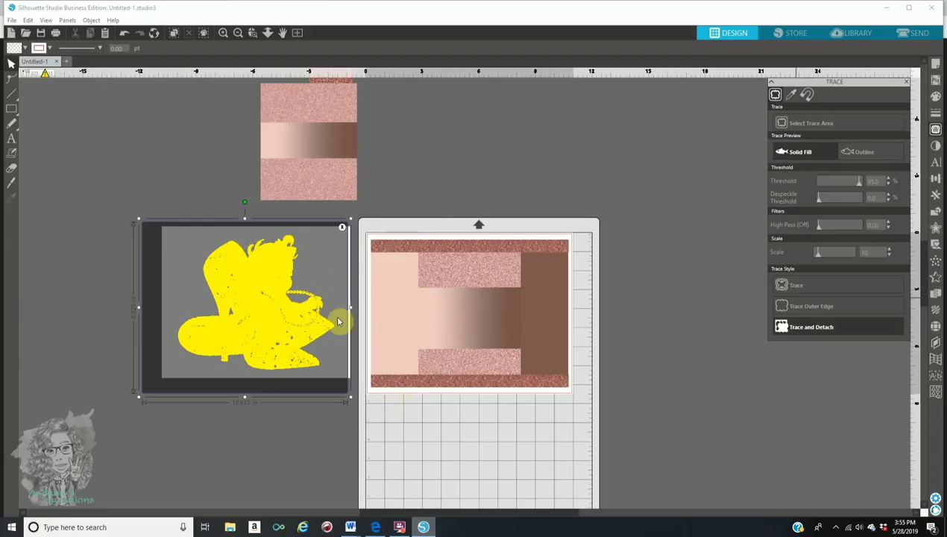
Step: Detach the traced baby in heels image, move it onto the page, and delete the leftover white background
{"action": "left_click", "coordinate": [828, 331]}
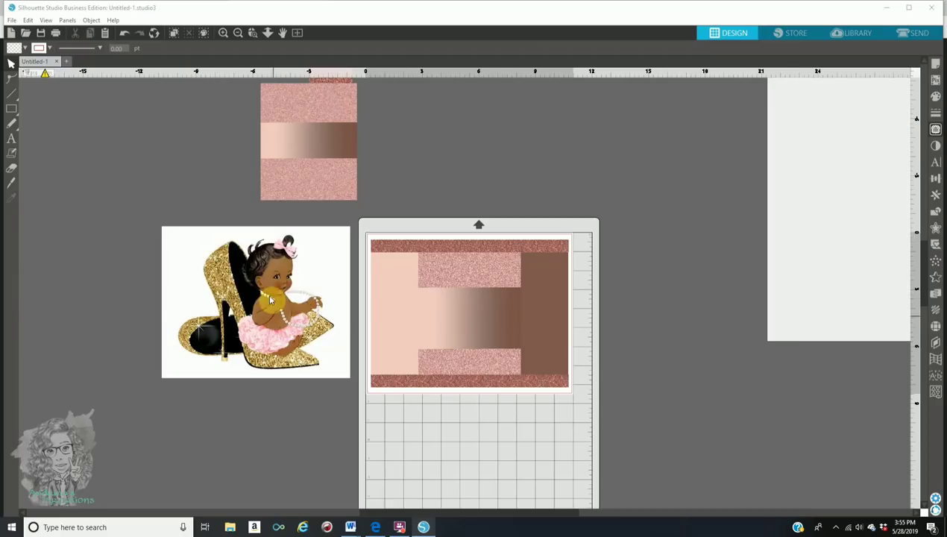
{"action": "mouse_move", "coordinate": [317, 48]}
{"action": "left_mouse_down"}
{"action": "mouse_move", "coordinate": [408, 87]}
{"action": "mouse_move", "coordinate": [842, 123]}
{"action": "mouse_move", "coordinate": [889, 78]}
{"action": "mouse_move", "coordinate": [876, 85]}
{"action": "left_mouse_up"}
{"action": "mouse_move", "coordinate": [275, 311]}
{"action": "left_mouse_down"}
{"action": "mouse_move", "coordinate": [290, 361]}
{"action": "mouse_move", "coordinate": [461, 380]}
{"action": "mouse_move", "coordinate": [552, 356]}
{"action": "mouse_move", "coordinate": [642, 303]}
{"action": "left_mouse_up"}
{"action": "left_click", "coordinate": [320, 276]}
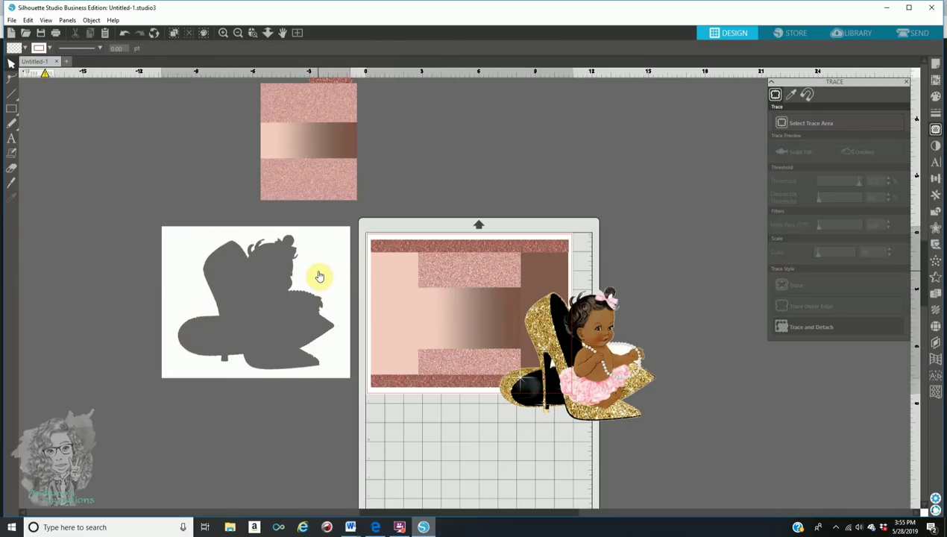
{"action": "key", "text": "Delete"}
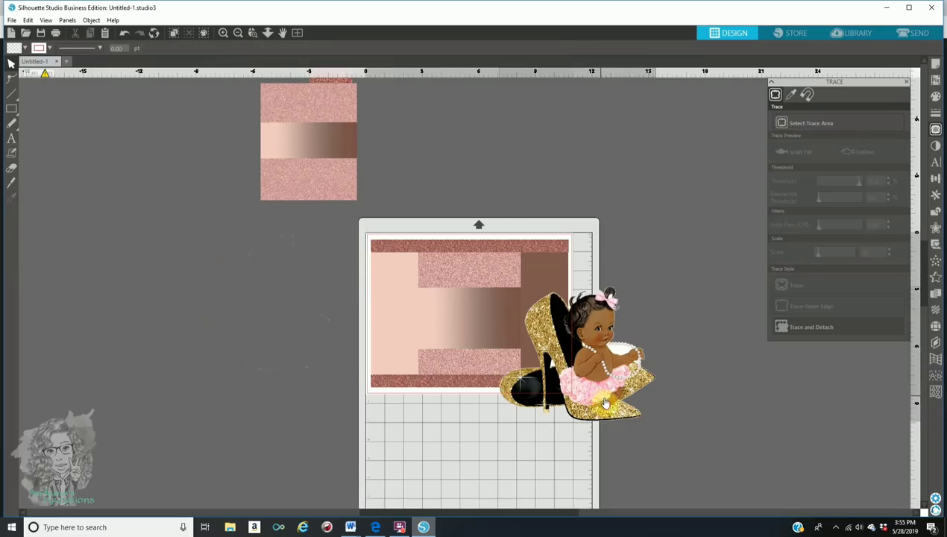
Step: Resize the baby in heels image to about 4.79 by 4.09 in and place it on the wrapper's center panel
{"action": "left_click", "coordinate": [633, 417]}
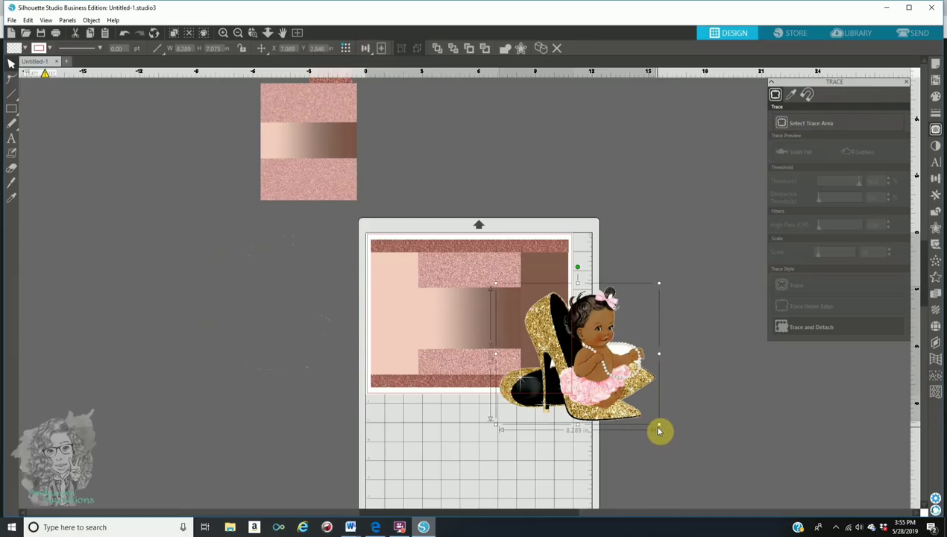
{"action": "left_click_drag", "start_coordinate": [660, 426], "coordinate": [482, 360]}
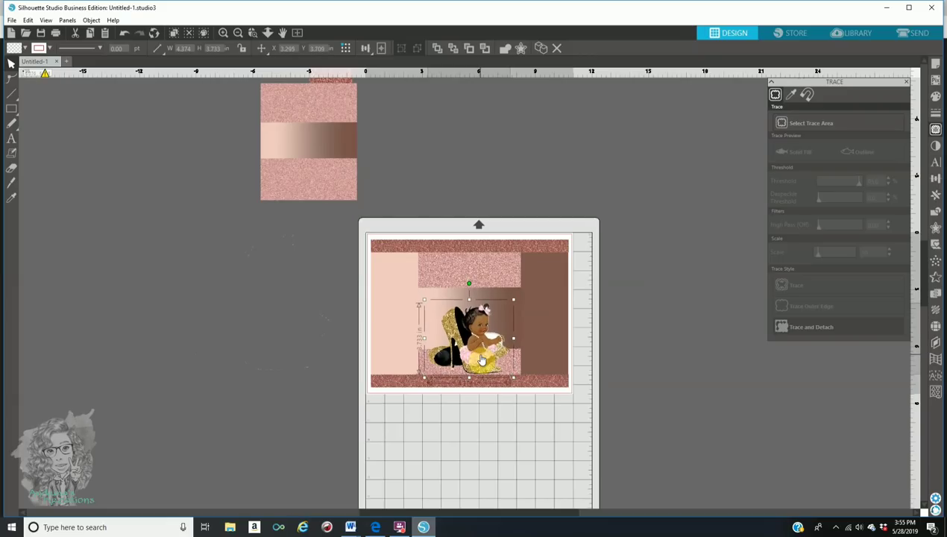
{"action": "left_click_drag", "start_coordinate": [424, 299], "coordinate": [416, 292]}
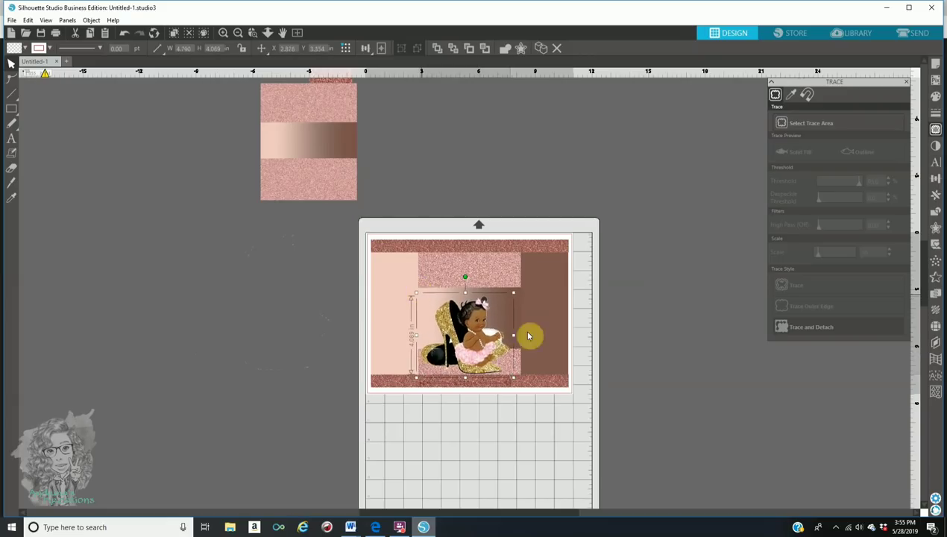
{"action": "left_click", "coordinate": [721, 393]}
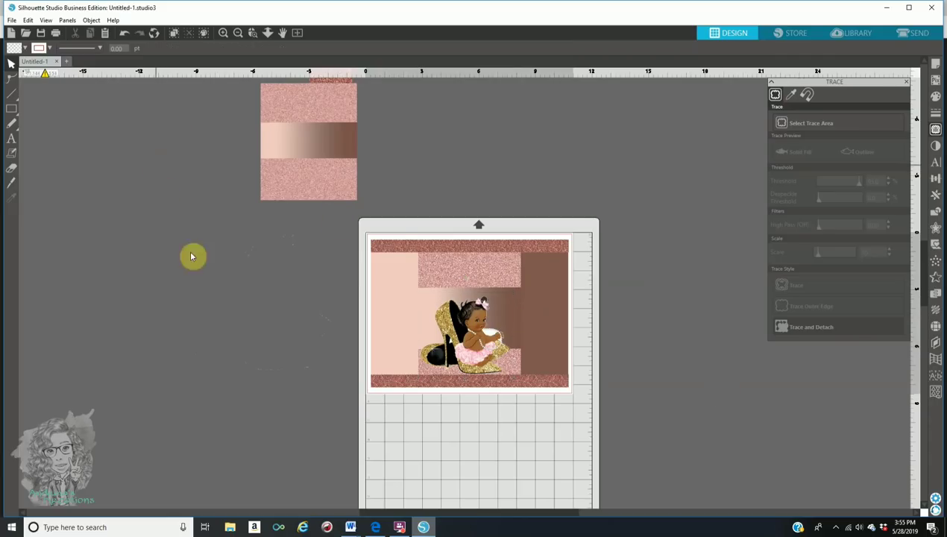
Step: Delete the stray trace fragments left on the workspace beside the page
{"action": "left_click_drag", "start_coordinate": [250, 238], "coordinate": [332, 357]}
{"action": "right_click", "coordinate": [332, 359]}
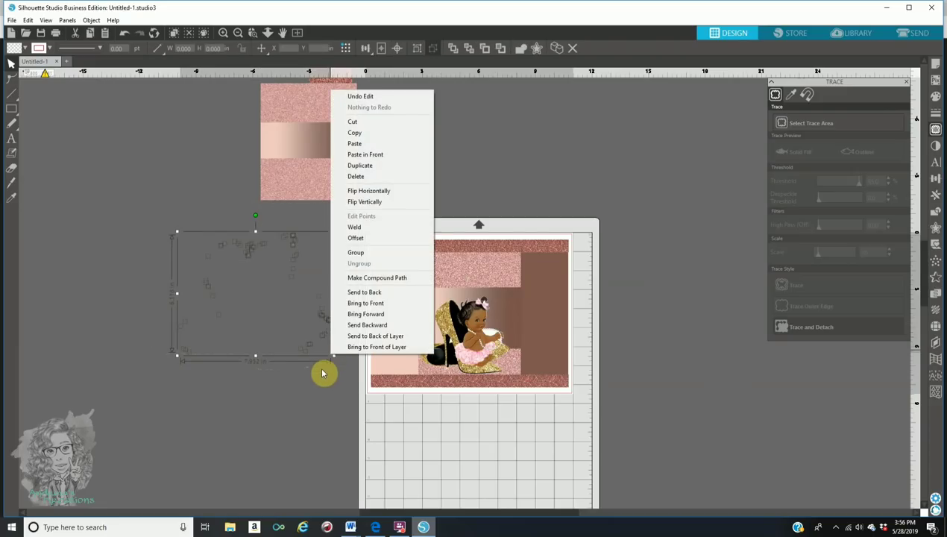
{"action": "left_click", "coordinate": [323, 373]}
{"action": "left_click", "coordinate": [323, 375]}
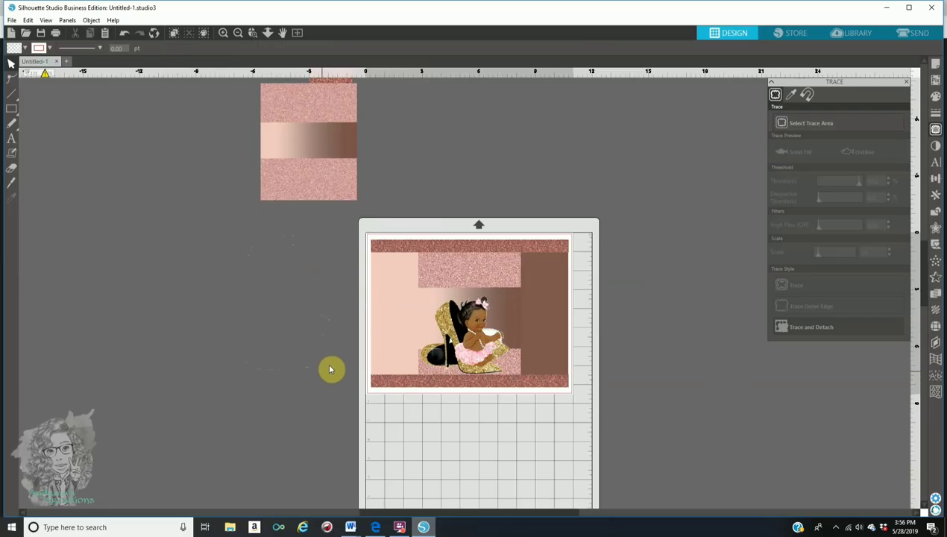
{"action": "left_click_drag", "start_coordinate": [324, 288], "coordinate": [489, 159]}
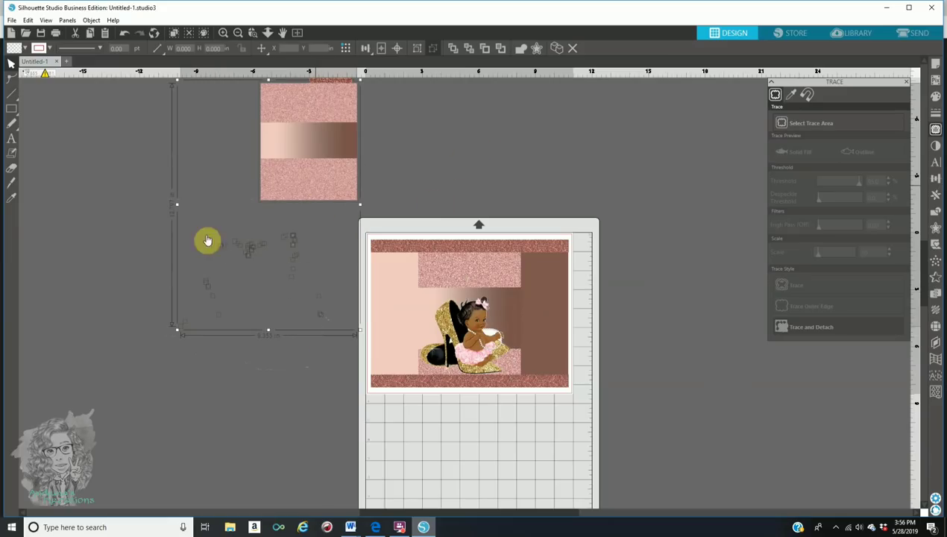
{"action": "left_click", "coordinate": [138, 215]}
{"action": "left_click_drag", "start_coordinate": [217, 226], "coordinate": [329, 371]}
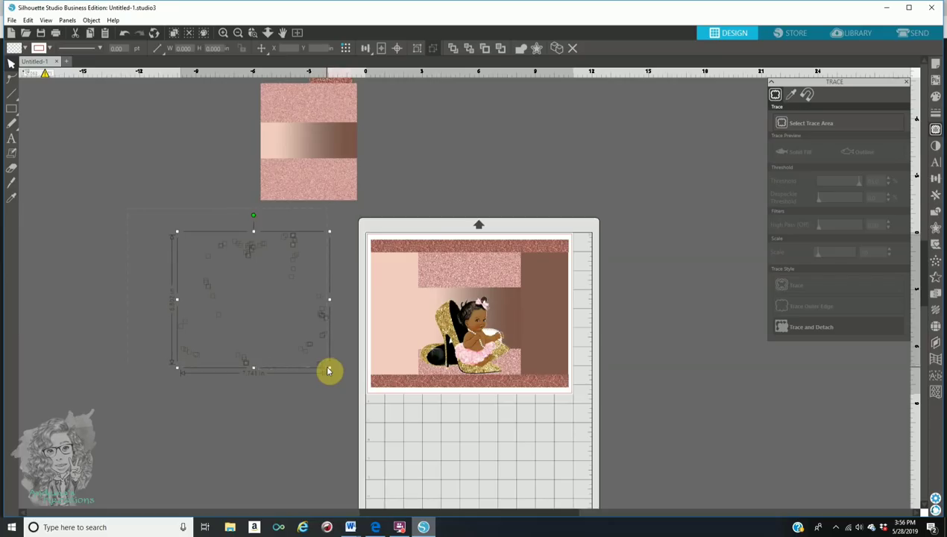
{"action": "key", "text": "Delete"}
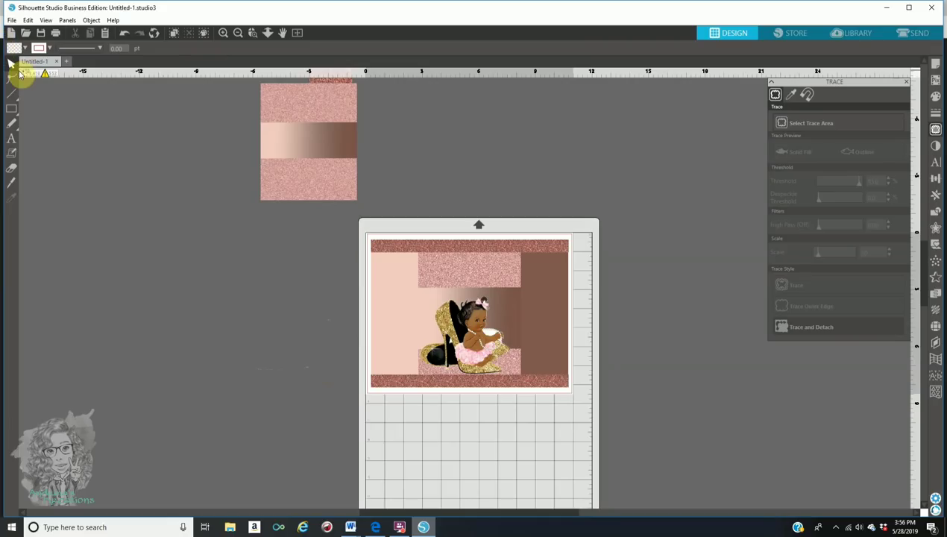
Step: Start a new text object with the Brannboll Ny Personal Use Only font
{"action": "left_click", "coordinate": [11, 141]}
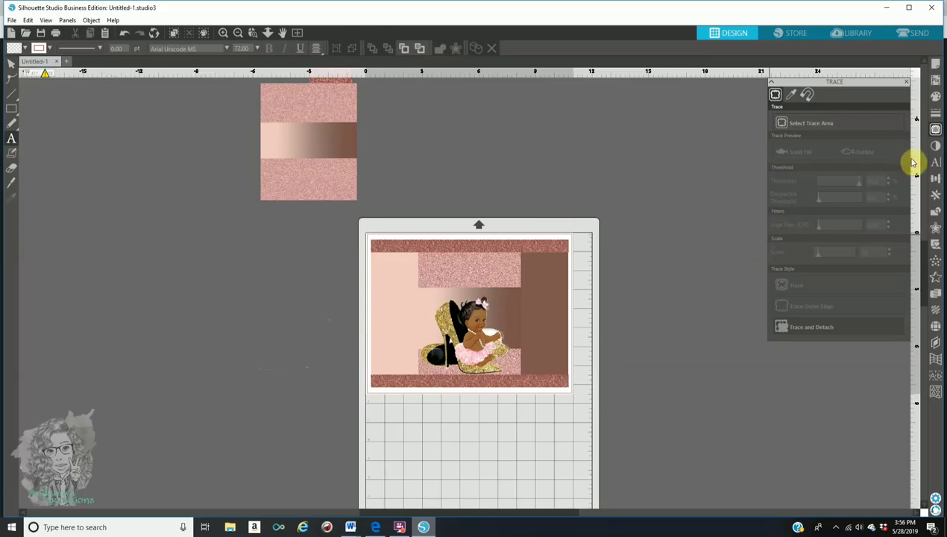
{"action": "left_click", "coordinate": [932, 128]}
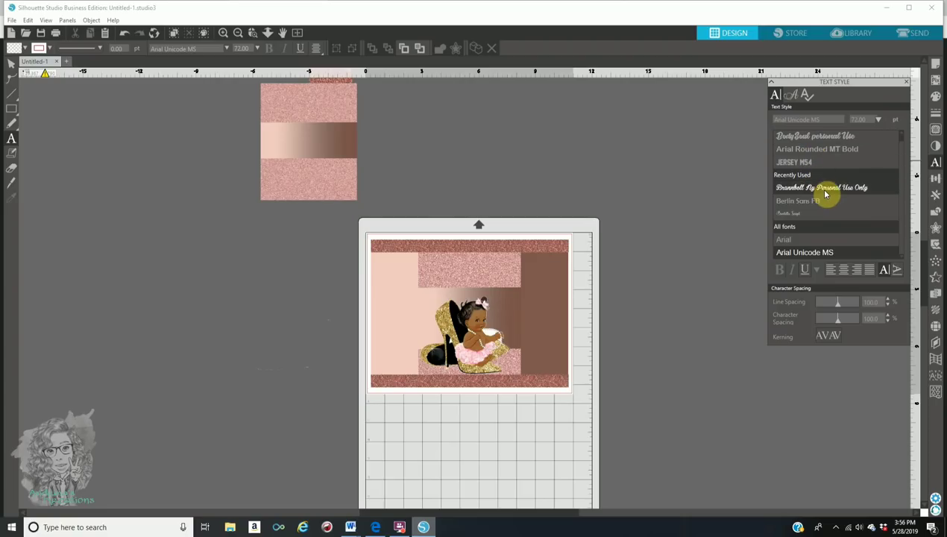
{"action": "left_click", "coordinate": [790, 191]}
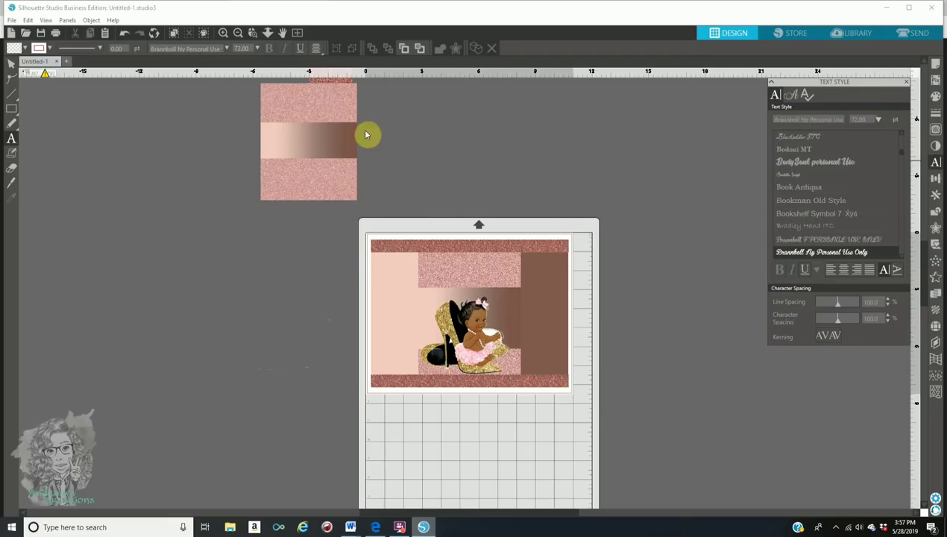
Step: Enter "Welcome Baby" followed by the baby's first name as text beside the page
{"action": "left_click", "coordinate": [244, 251]}
{"action": "left_click", "coordinate": [244, 249]}
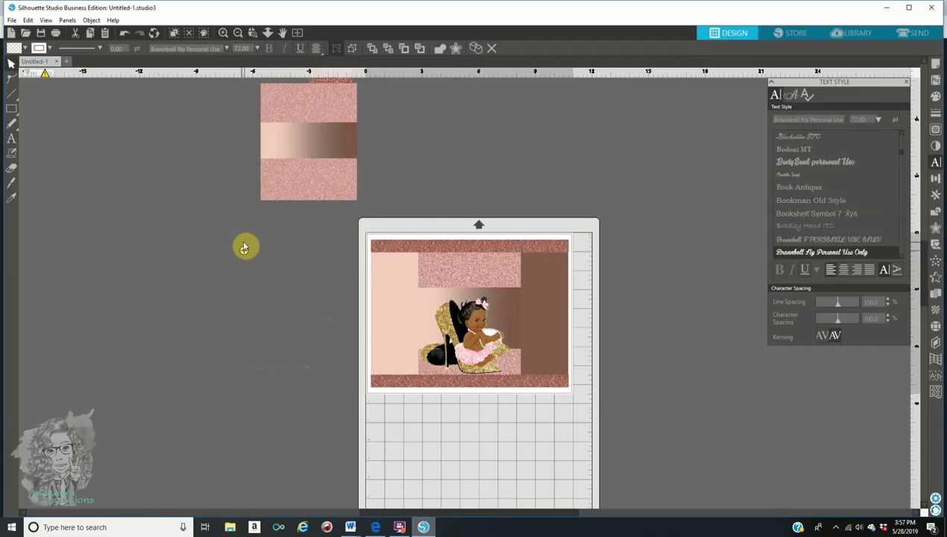
{"action": "type", "text": "Ba"}
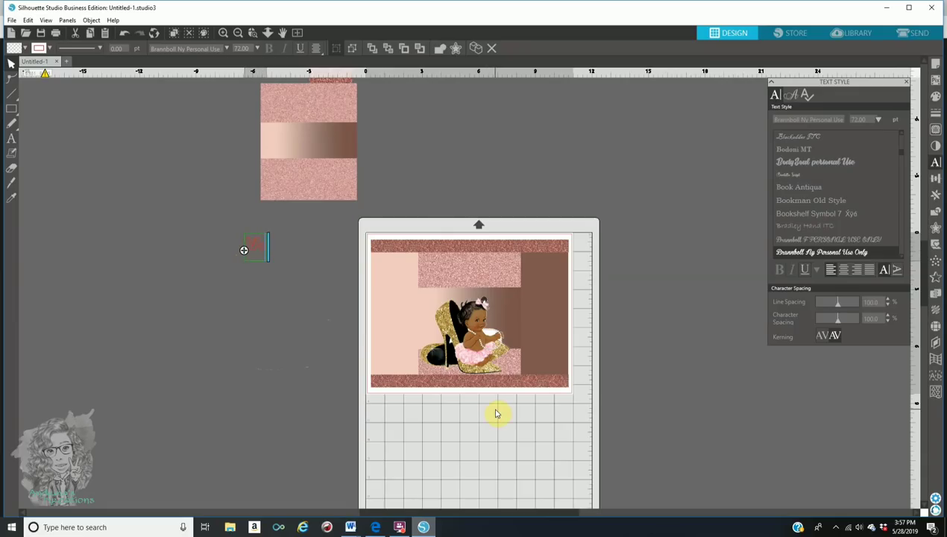
{"action": "type", "text": "lcome Bab"}
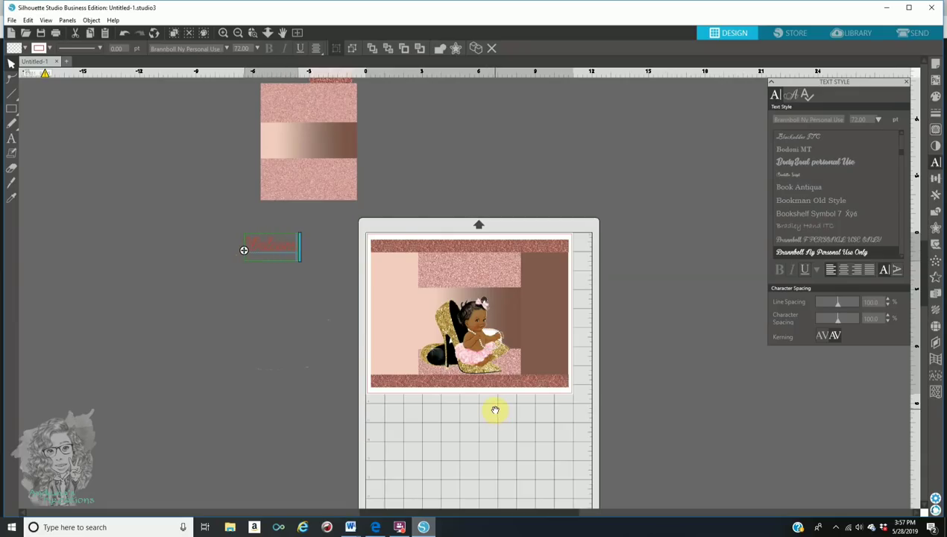
{"action": "type", "text": "y"}
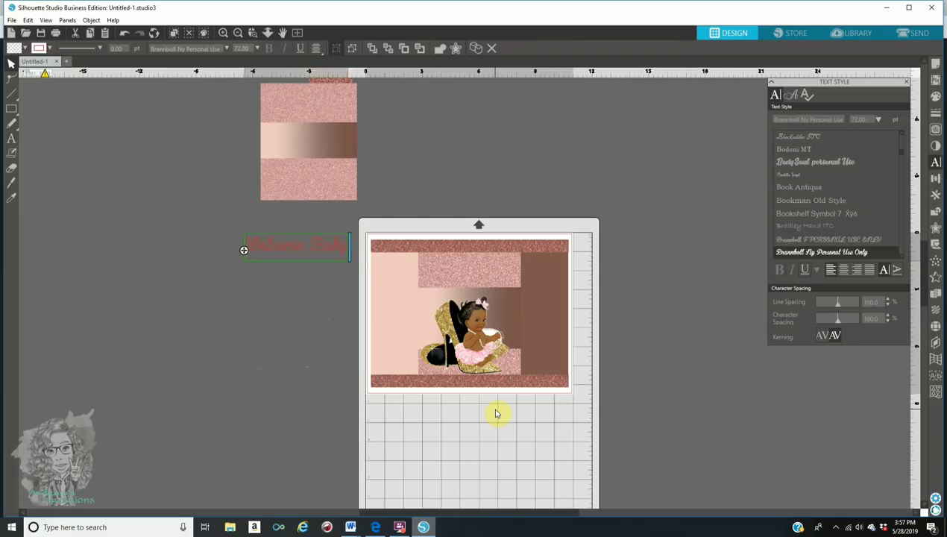
{"action": "type", "text": " Ari"}
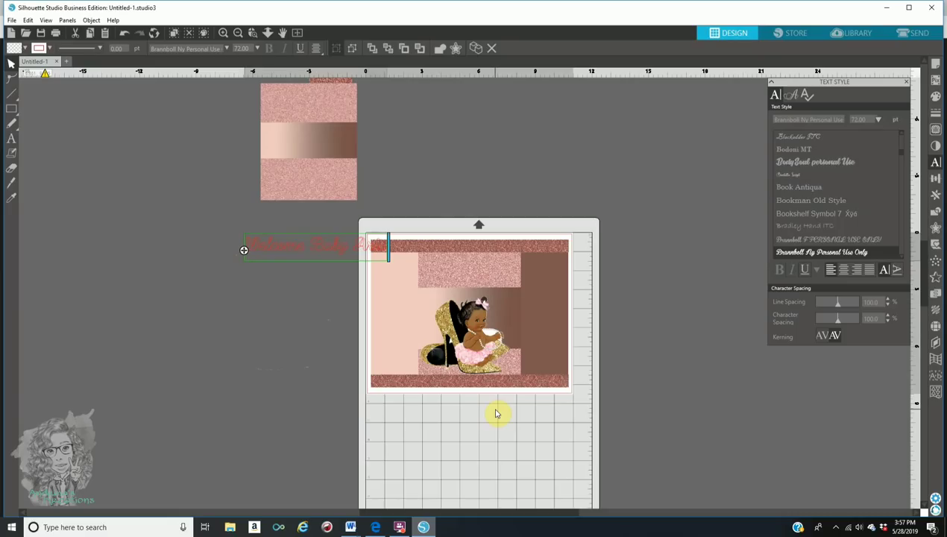
{"action": "type", "text": "a"}
{"action": "key", "text": "BackSpace"}
{"action": "key", "text": "BackSpace"}
{"action": "key", "text": "BackSpace"}
{"action": "key", "text": "BackSpace"}
{"action": "key", "text": "BackSpace"}
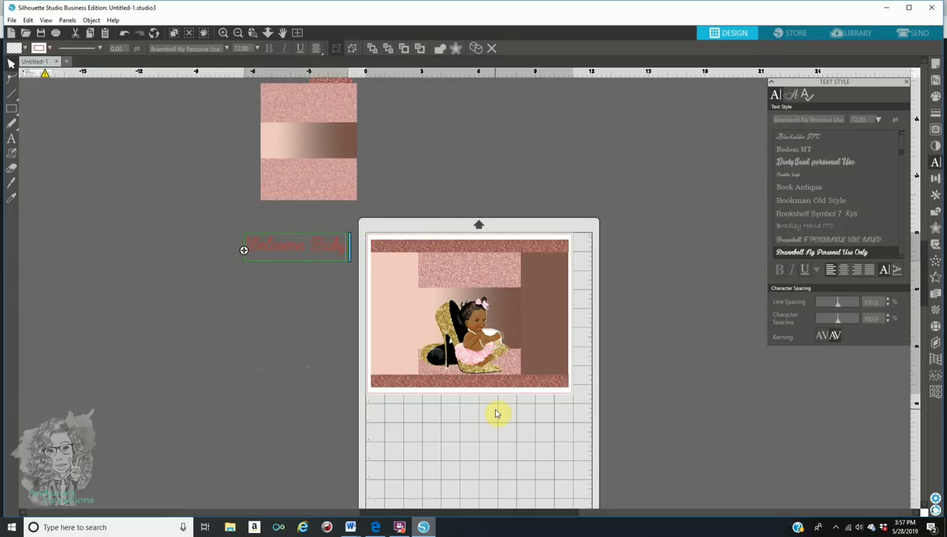
{"action": "type", "text": "Ari"}
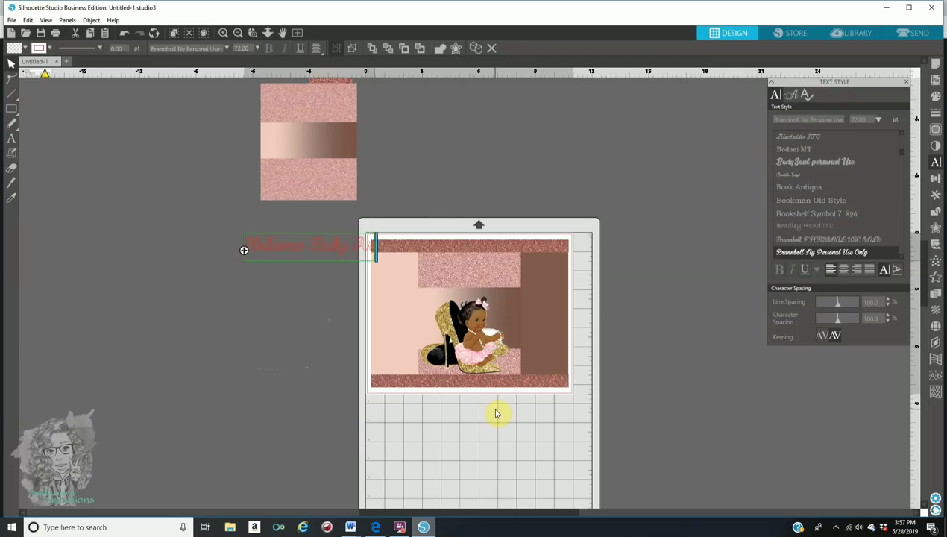
{"action": "type", "text": "ana"}
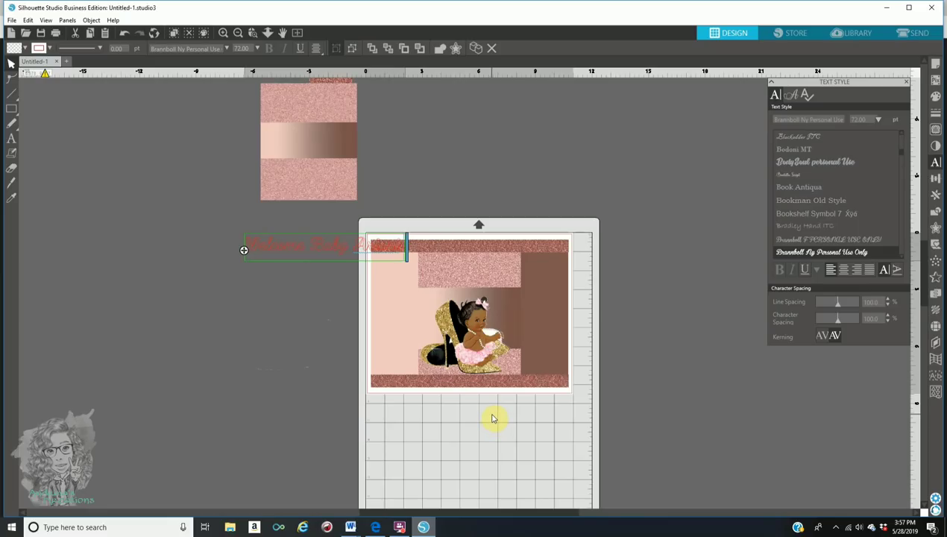
{"action": "key", "text": "Escape"}
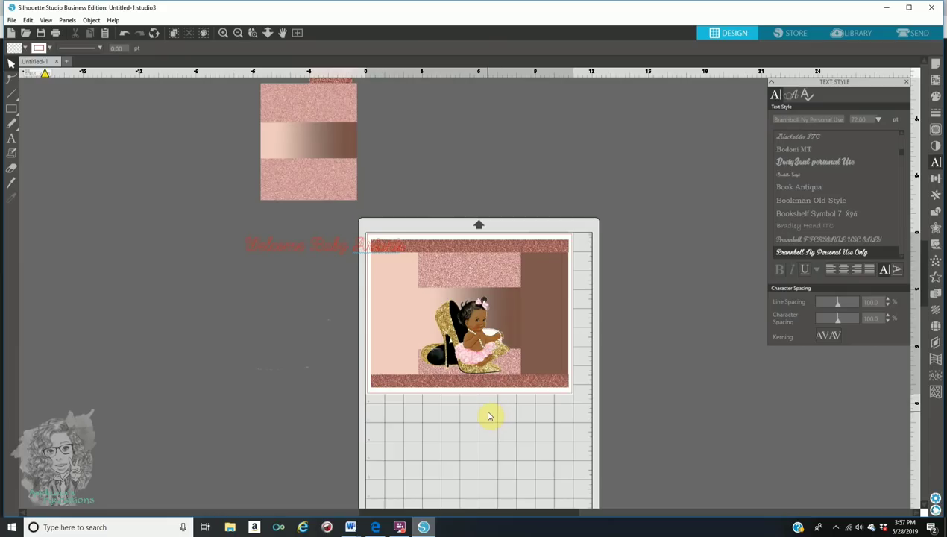
Step: Move the welcome text onto the wrapper, across the glitter strip above the baby image
{"action": "left_click", "coordinate": [289, 251]}
{"action": "left_click_drag", "start_coordinate": [288, 251], "coordinate": [425, 272]}
{"action": "key", "text": "Right"}
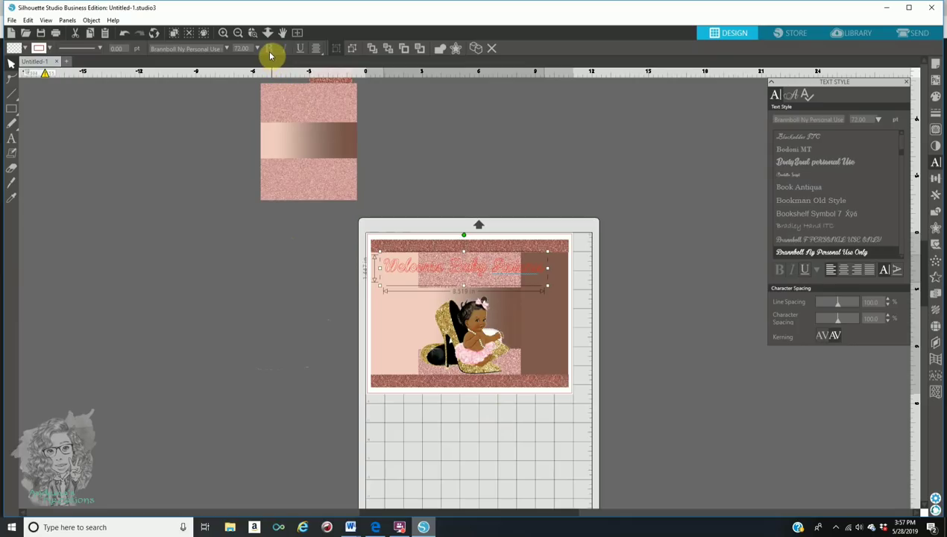
Step: Delete the remaining tiny trace fragments beside the page
{"action": "left_click", "coordinate": [224, 35]}
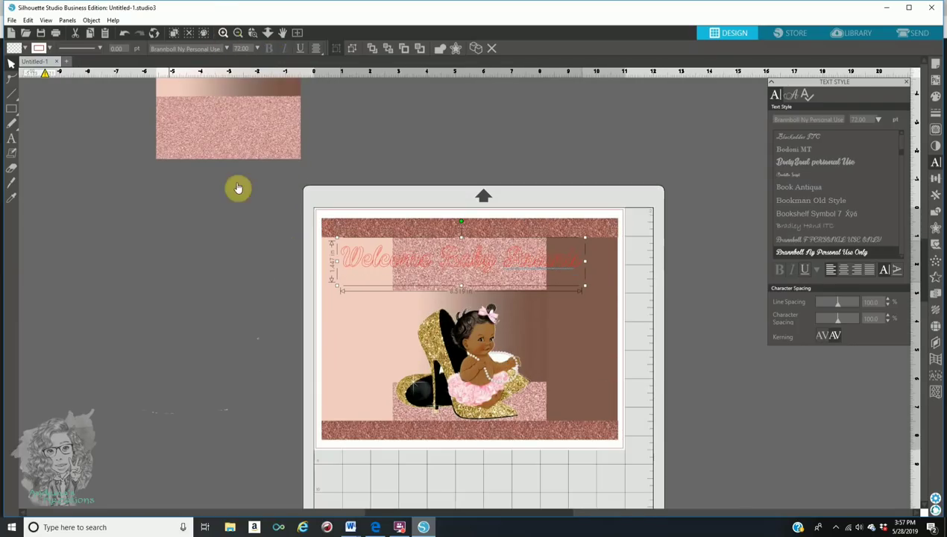
{"action": "left_click_drag", "start_coordinate": [78, 212], "coordinate": [277, 443]}
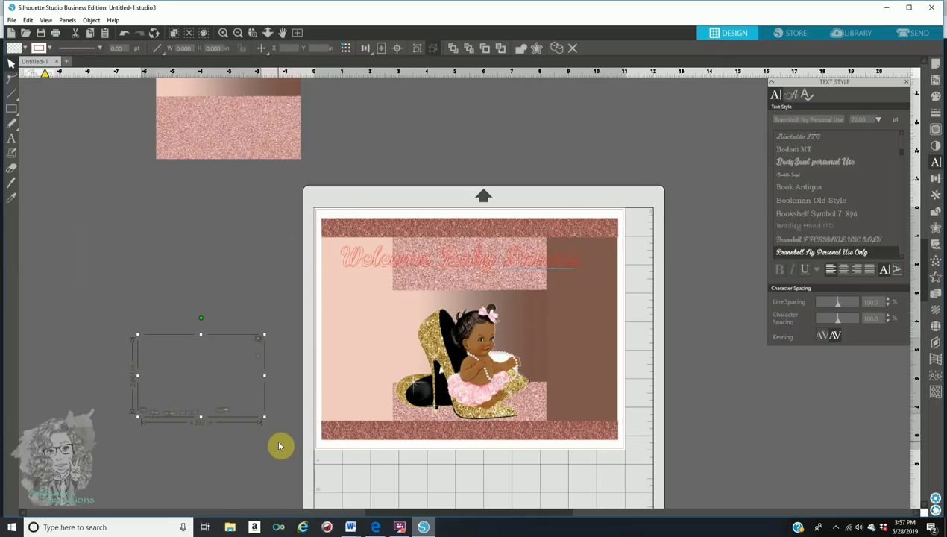
{"action": "key", "text": "Delete"}
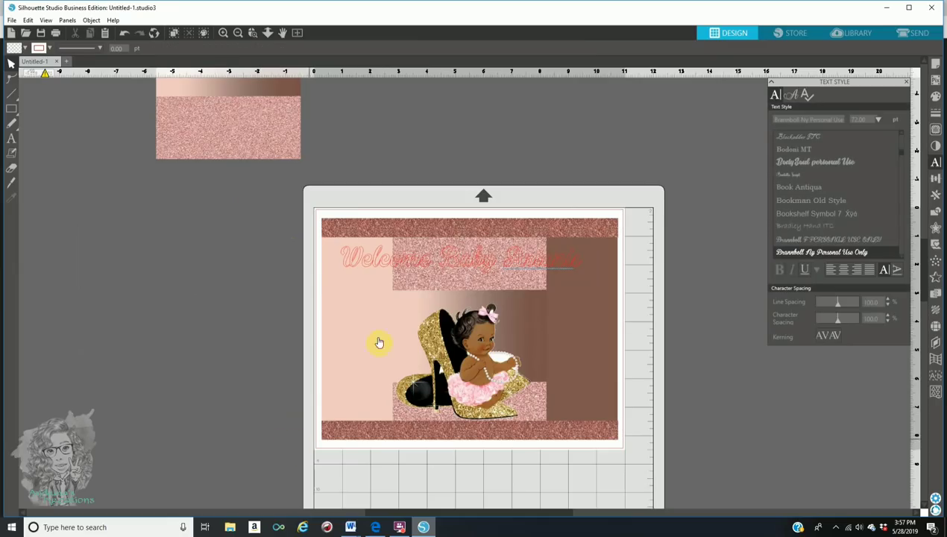
Step: Fill the welcome text with the brown color sampled from the wrapper's dark side panel
{"action": "left_click", "coordinate": [375, 267]}
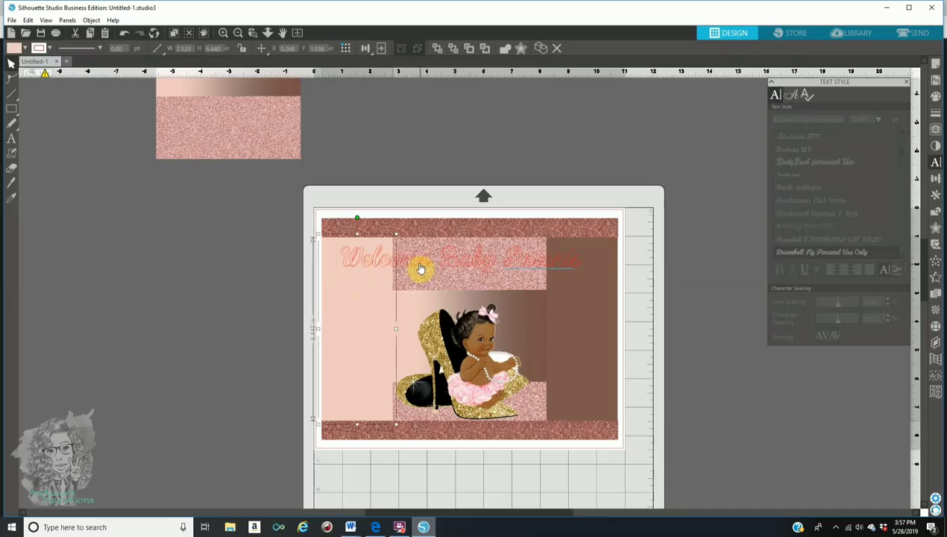
{"action": "left_click", "coordinate": [419, 269]}
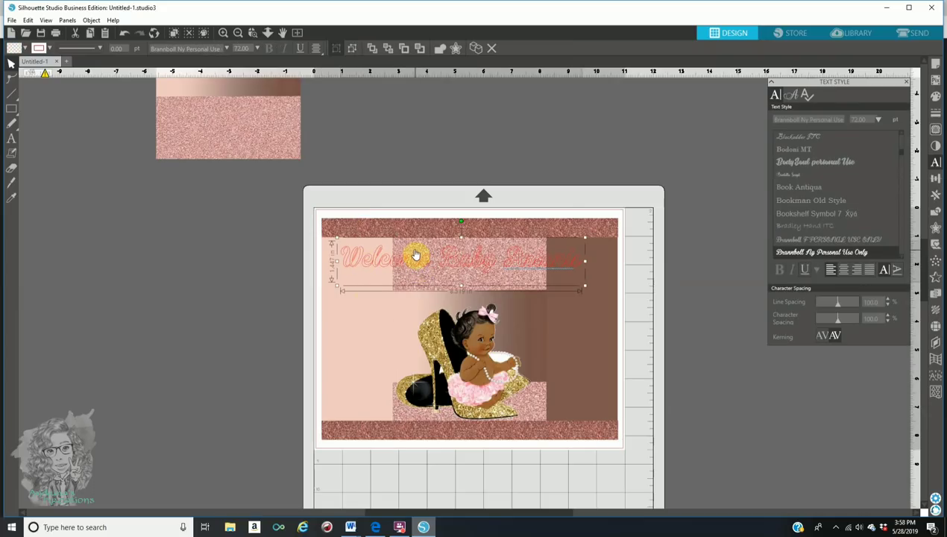
{"action": "left_click", "coordinate": [936, 97]}
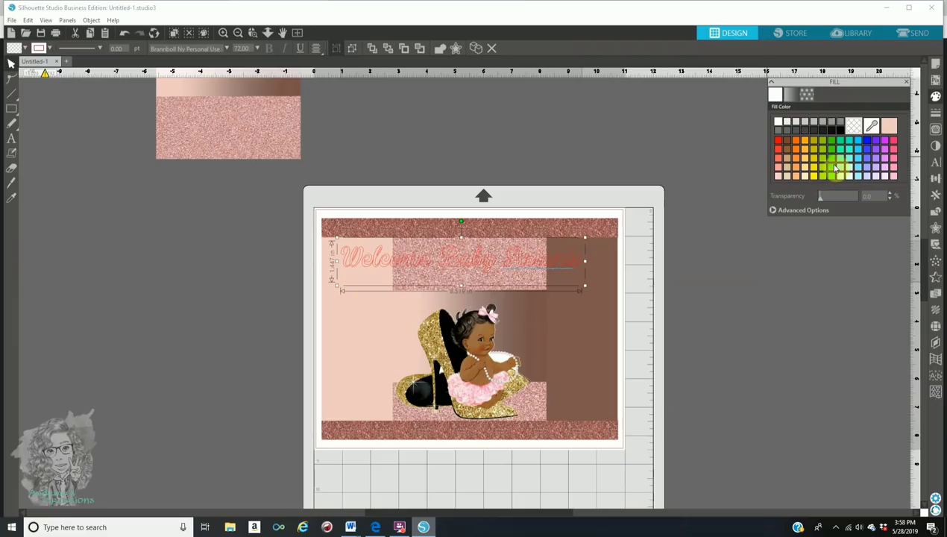
{"action": "left_click", "coordinate": [873, 127]}
{"action": "left_click", "coordinate": [601, 296]}
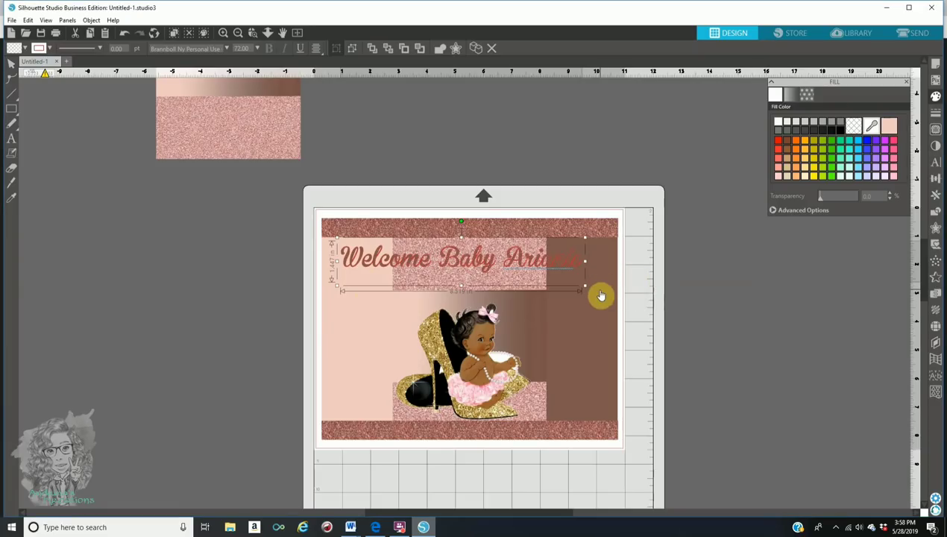
Step: Set the welcome text's line color to transparent
{"action": "left_click", "coordinate": [936, 119]}
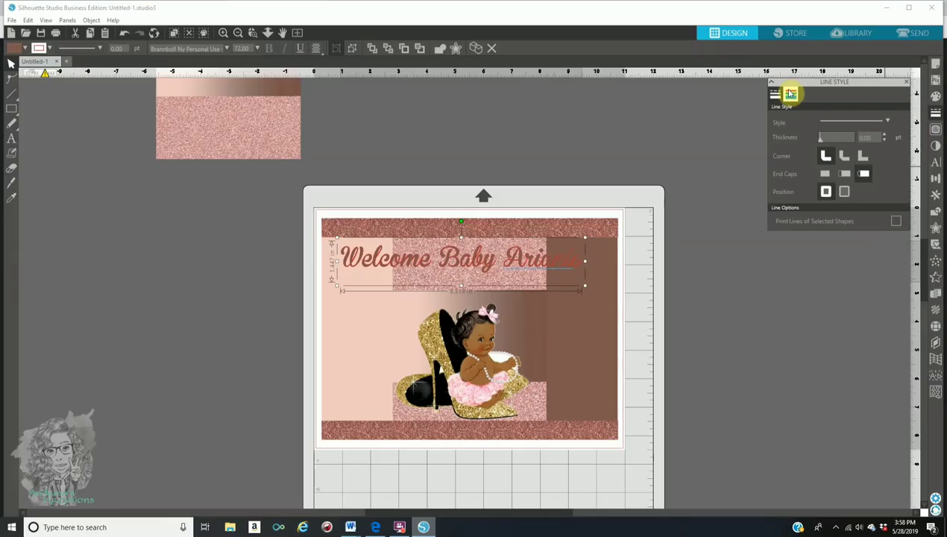
{"action": "left_click", "coordinate": [791, 96]}
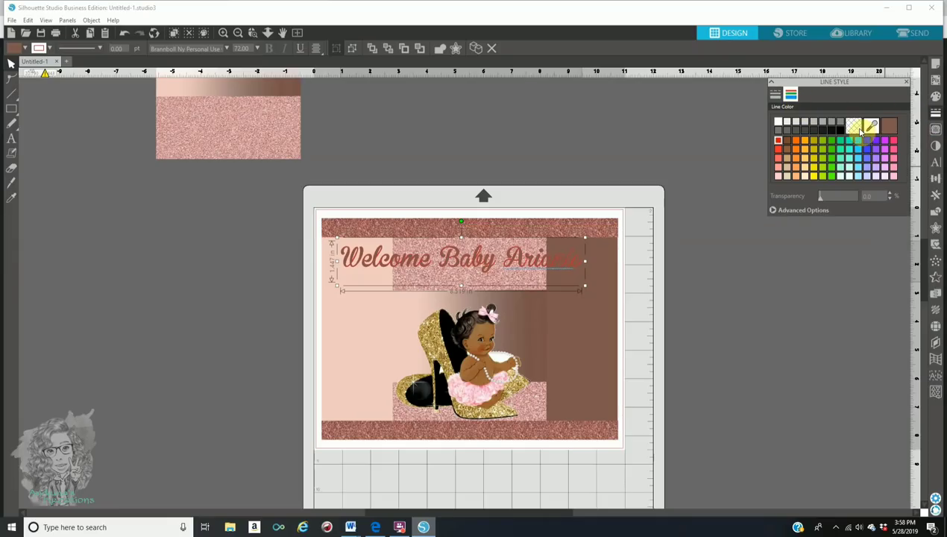
{"action": "left_click", "coordinate": [855, 127]}
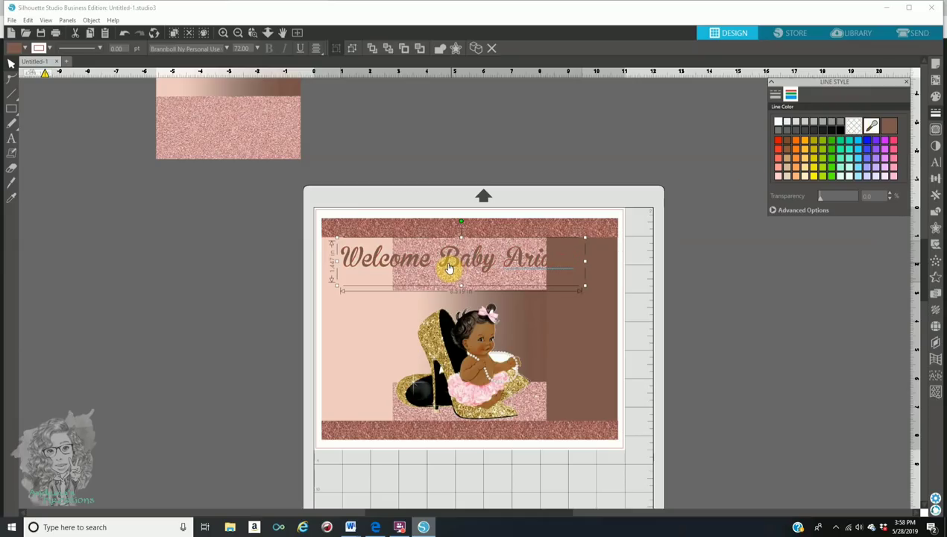
Step: Narrow the welcome text to the width of the upper glitter strip and stretch it slightly taller
{"action": "left_click_drag", "start_coordinate": [337, 261], "coordinate": [390, 263]}
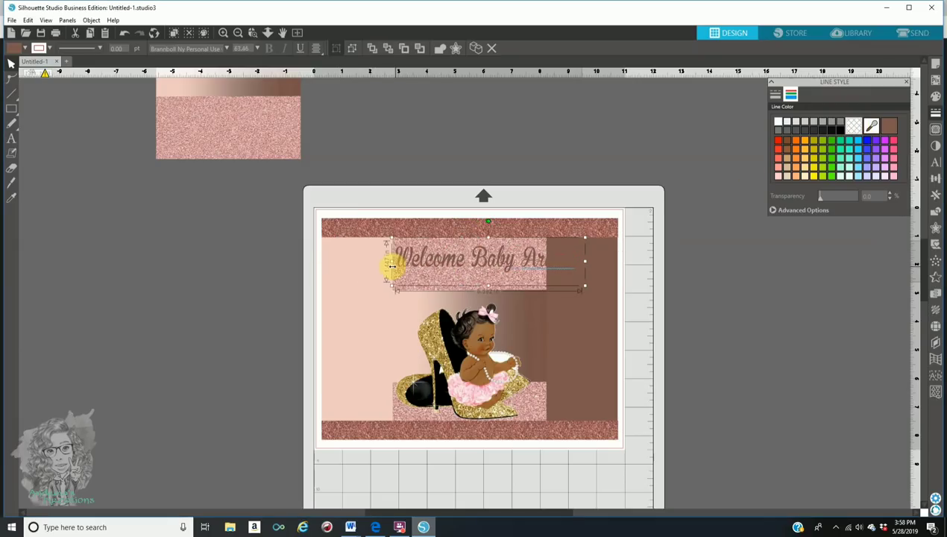
{"action": "left_click_drag", "start_coordinate": [585, 266], "coordinate": [546, 267]}
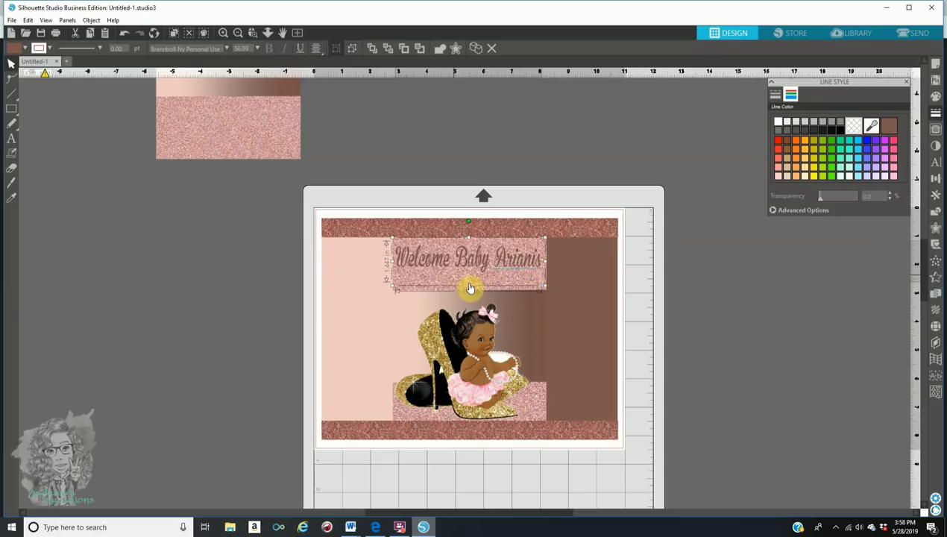
{"action": "left_click_drag", "start_coordinate": [467, 287], "coordinate": [470, 294]}
{"action": "left_click", "coordinate": [798, 375]}
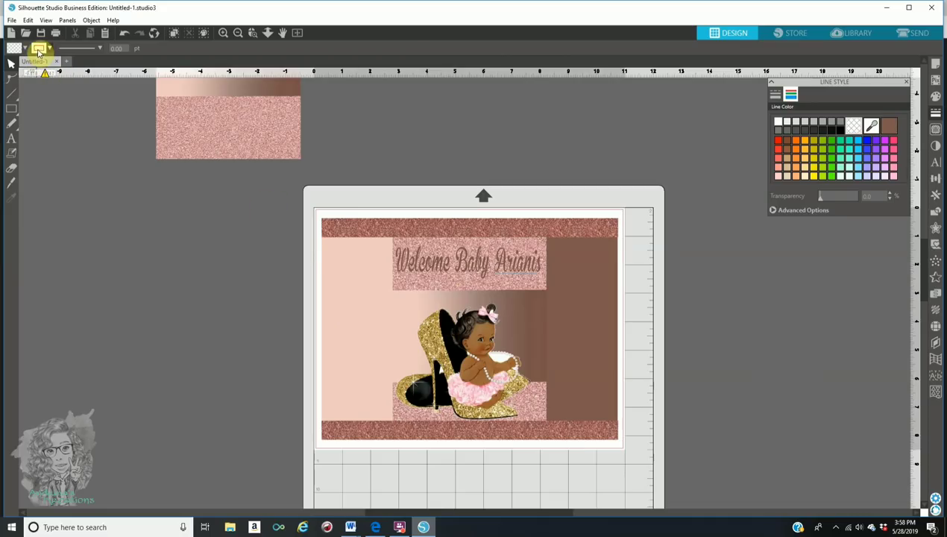
Step: Merge the "baby shower nutrition facts" image from the "nutritional facts and barcodes" folder in Pictures into the design
{"action": "left_click", "coordinate": [11, 20]}
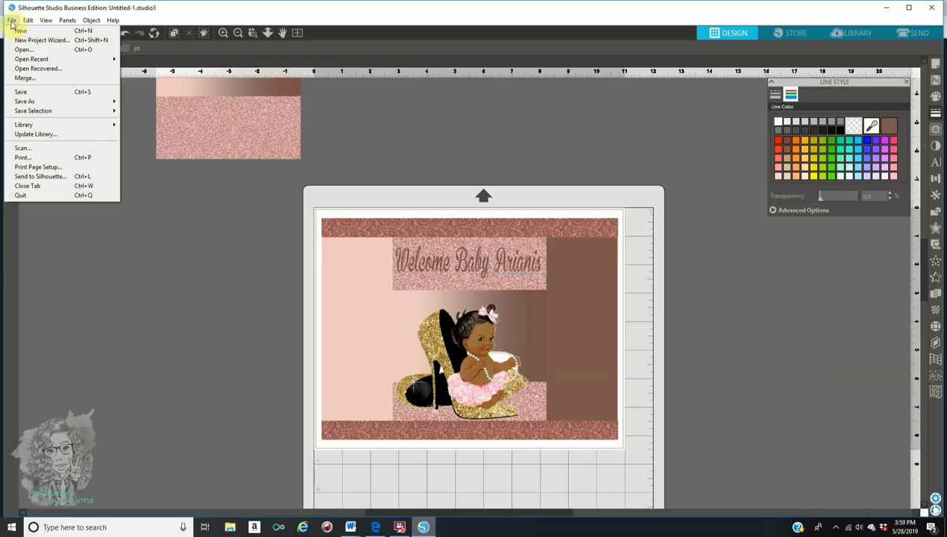
{"action": "left_click", "coordinate": [39, 81]}
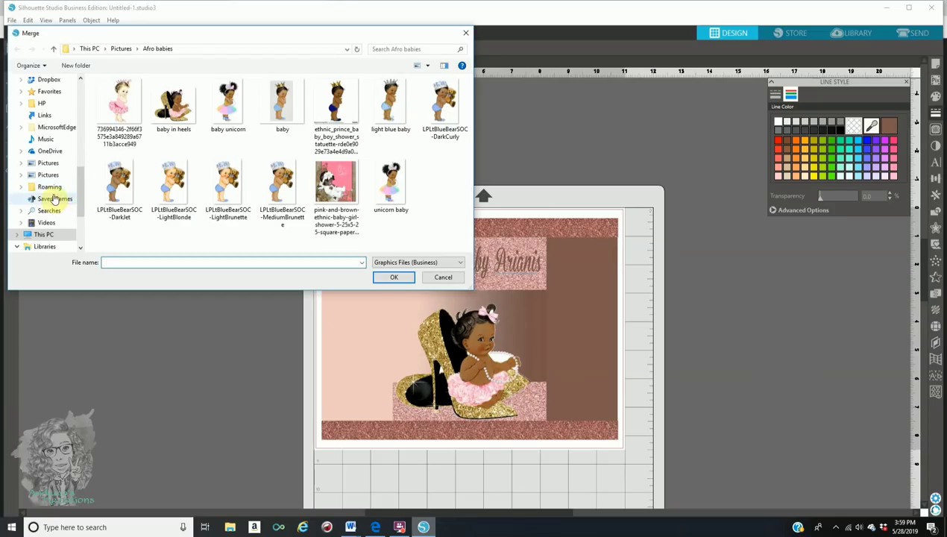
{"action": "left_click", "coordinate": [48, 174]}
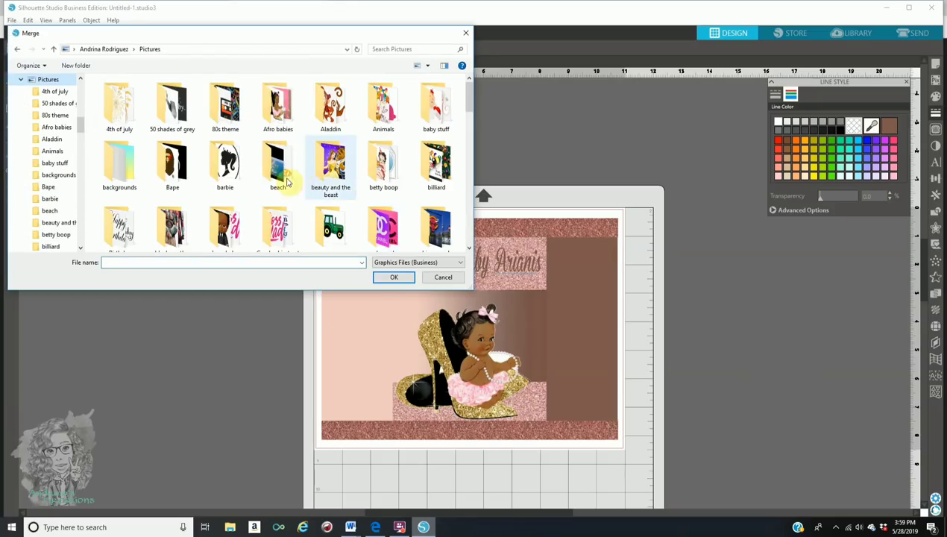
{"action": "scroll", "coordinate": [274, 176], "scroll_direction": "down", "scroll_amount": 1}
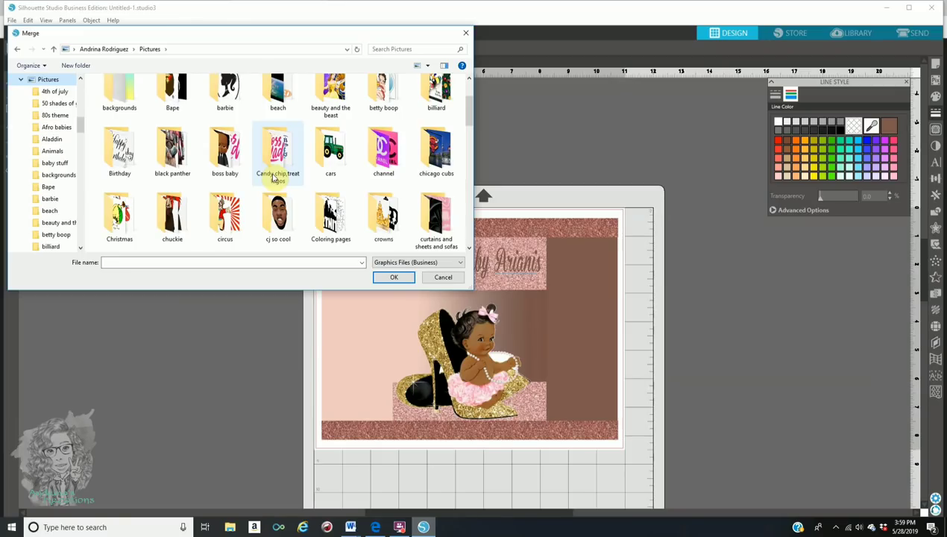
{"action": "scroll", "coordinate": [274, 177], "scroll_direction": "down", "scroll_amount": 3}
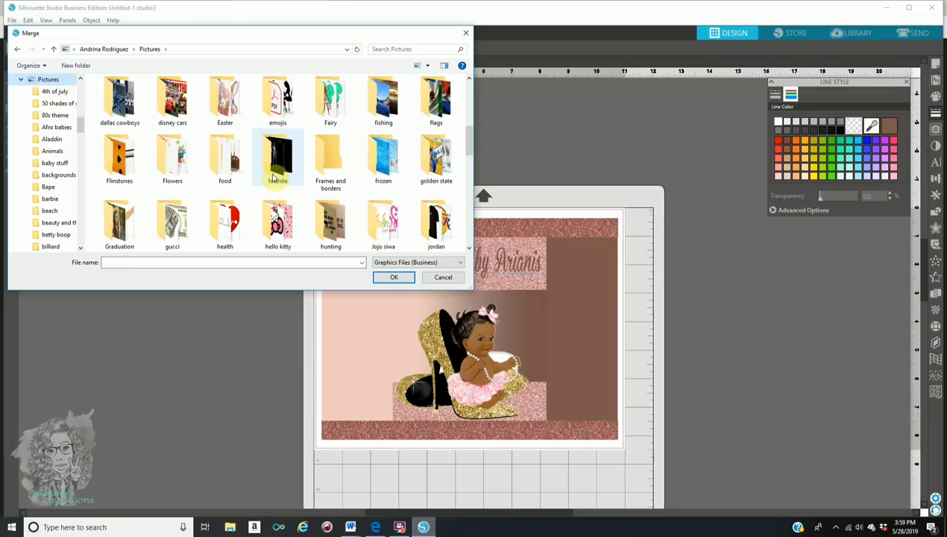
{"action": "scroll", "coordinate": [324, 235], "scroll_direction": "down", "scroll_amount": 1}
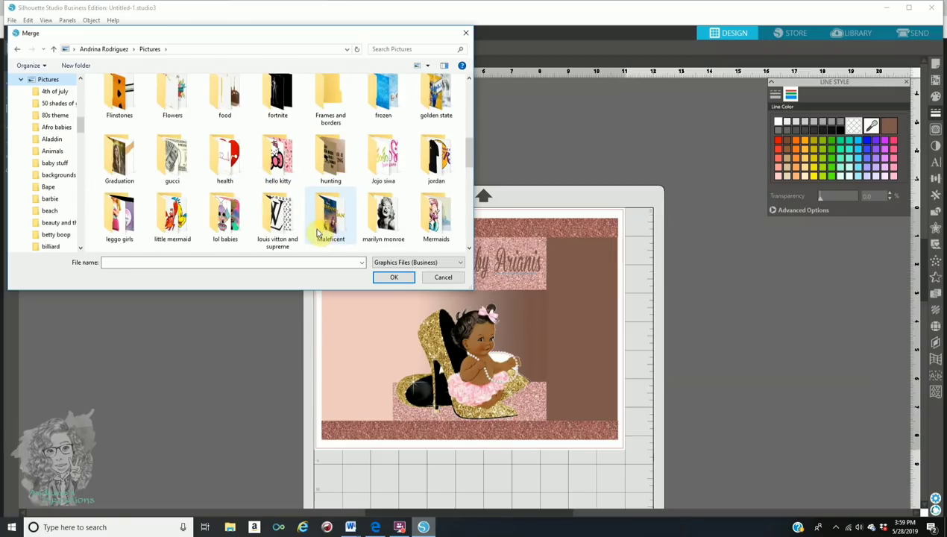
{"action": "scroll", "coordinate": [314, 233], "scroll_direction": "down", "scroll_amount": 1}
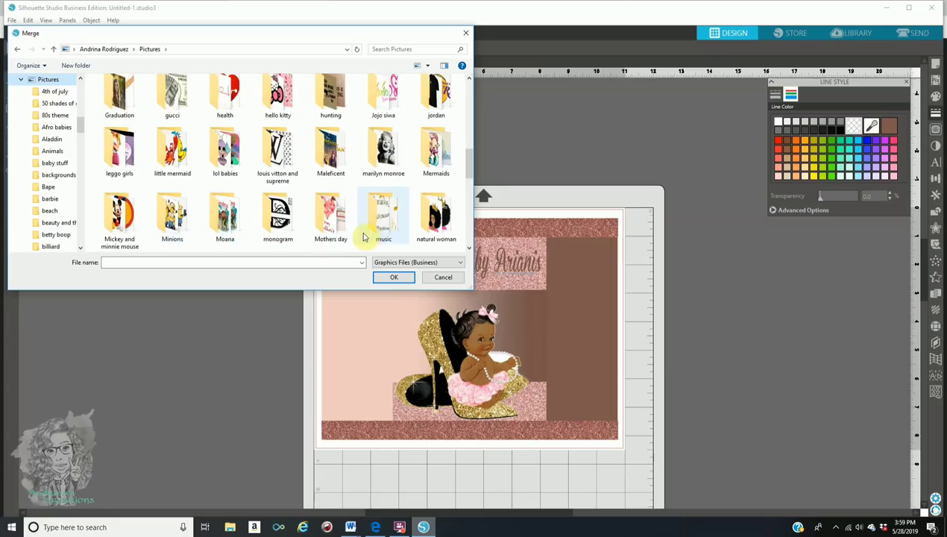
{"action": "scroll", "coordinate": [243, 236], "scroll_direction": "down", "scroll_amount": 2}
{"action": "double_click", "coordinate": [108, 170]}
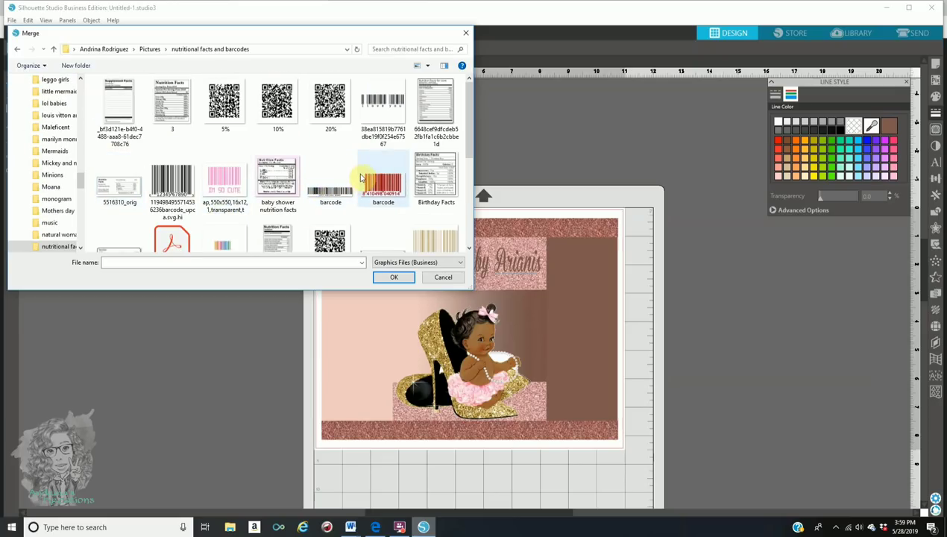
{"action": "scroll", "coordinate": [288, 182], "scroll_direction": "down", "scroll_amount": 1}
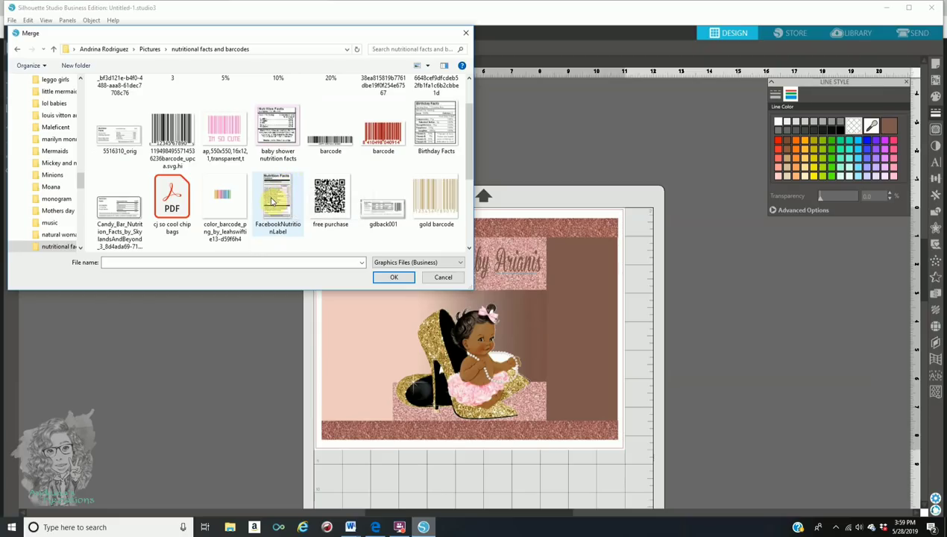
{"action": "left_click", "coordinate": [275, 129]}
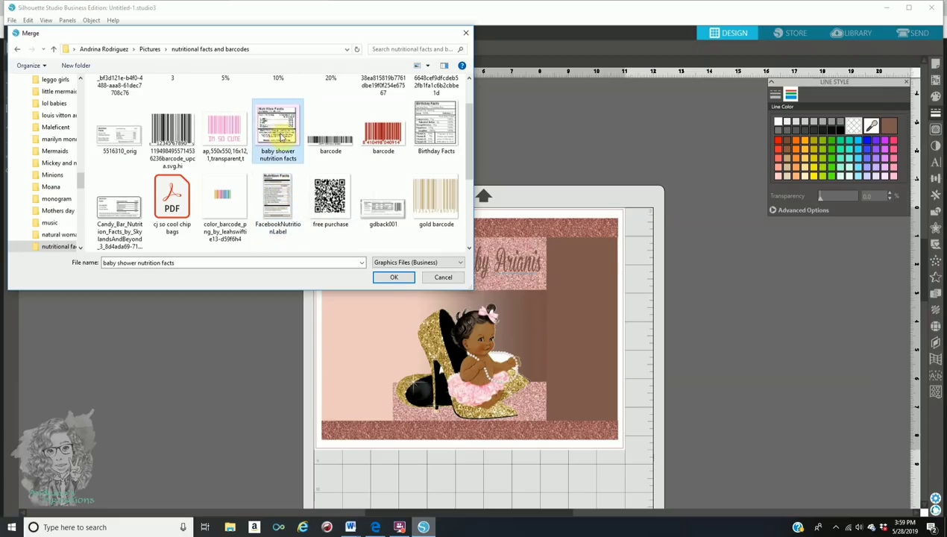
{"action": "left_click", "coordinate": [396, 285]}
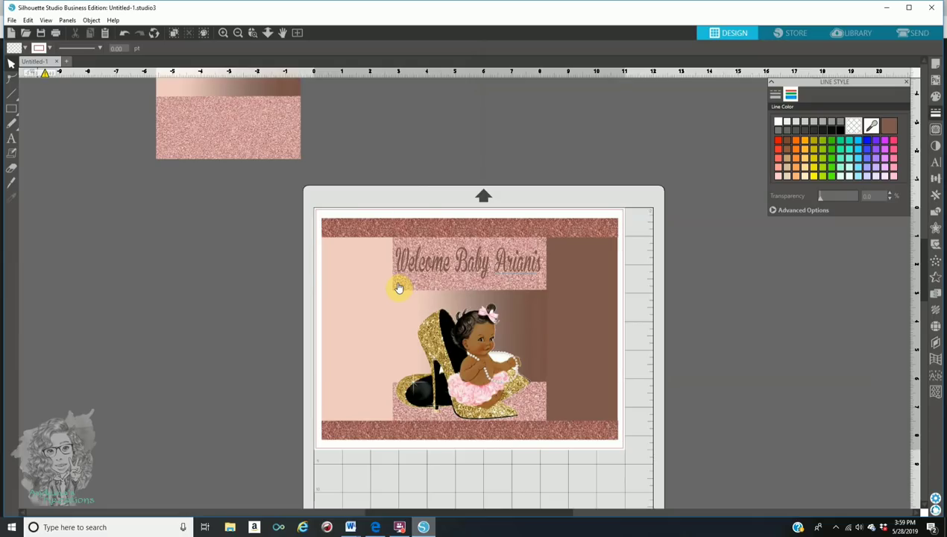
Step: Place the nutrition facts label on the upper part of the brown side panel and resize it to about 2.24 × 4.02 in
{"action": "left_click_drag", "start_coordinate": [338, 237], "coordinate": [571, 263]}
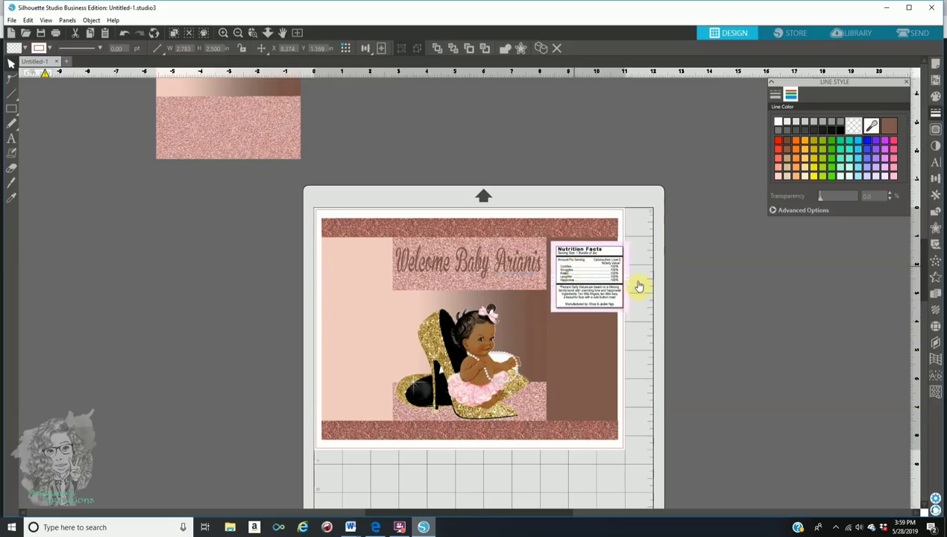
{"action": "left_click", "coordinate": [631, 277]}
{"action": "left_click_drag", "start_coordinate": [631, 277], "coordinate": [615, 277]}
{"action": "left_click_drag", "start_coordinate": [582, 317], "coordinate": [581, 365]}
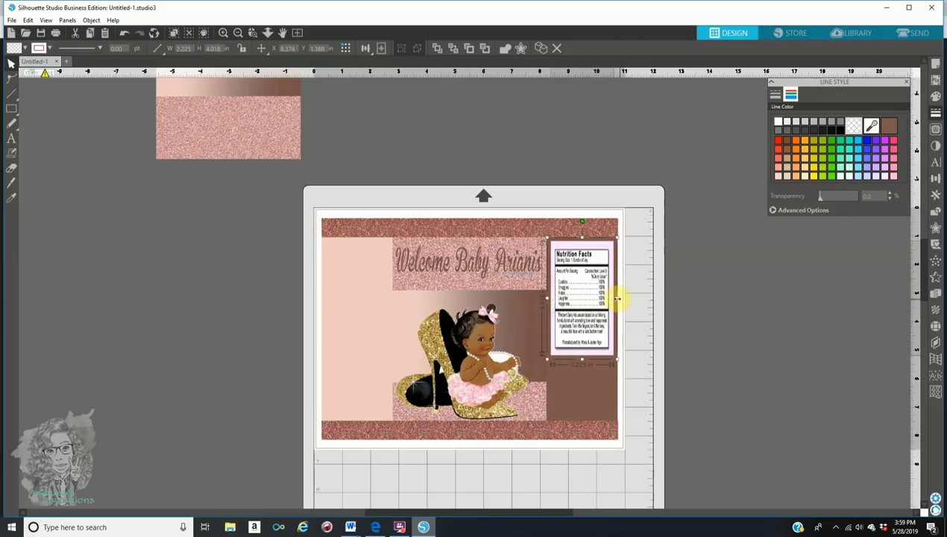
{"action": "left_click_drag", "start_coordinate": [617, 299], "coordinate": [619, 300]}
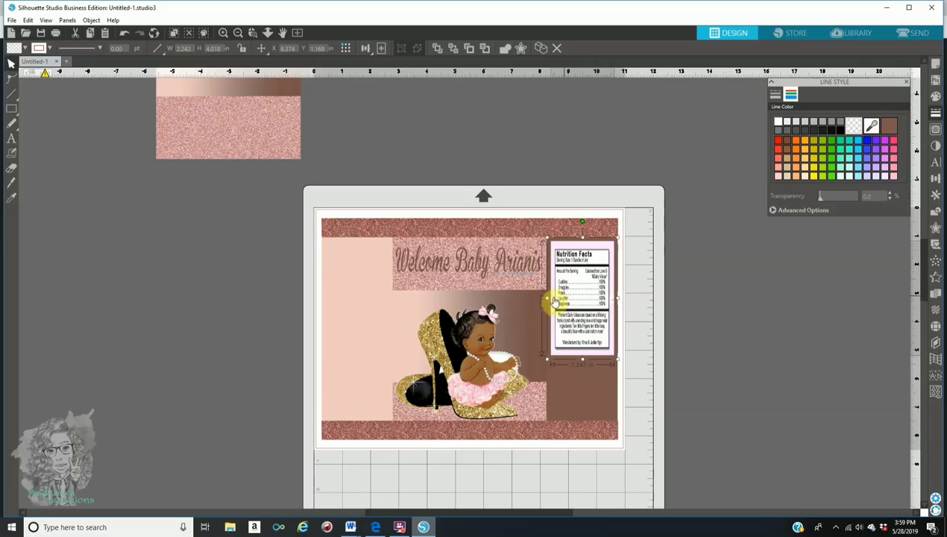
{"action": "left_click", "coordinate": [223, 34]}
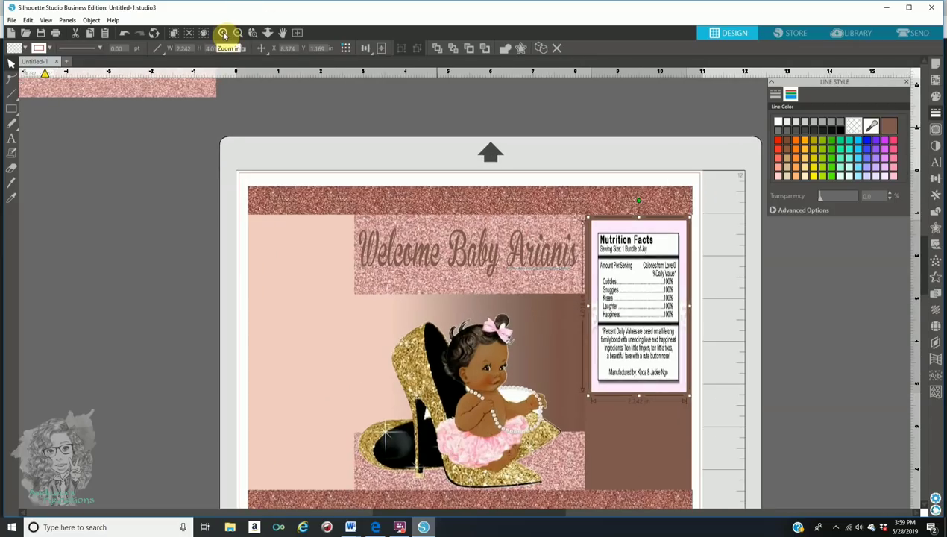
{"action": "left_click", "coordinate": [223, 33]}
{"action": "left_click", "coordinate": [222, 34]}
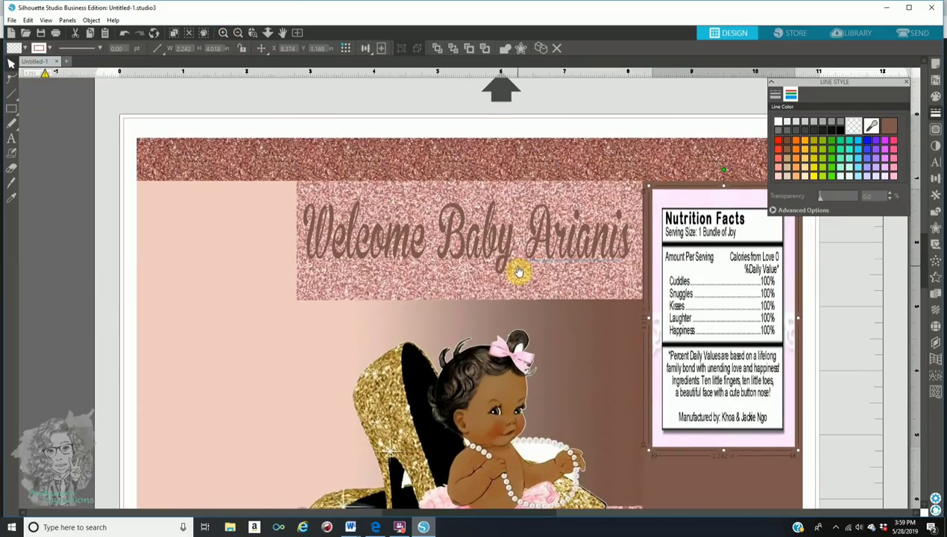
{"action": "scroll", "coordinate": [518, 268], "scroll_direction": "down", "scroll_amount": 4}
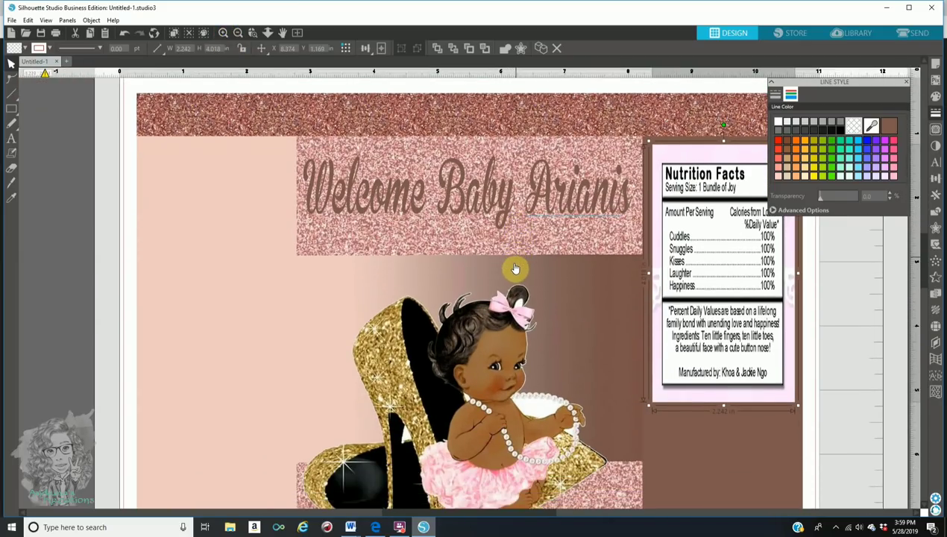
{"action": "scroll", "coordinate": [515, 268], "scroll_direction": "down", "scroll_amount": 4}
{"action": "scroll", "coordinate": [213, 183], "scroll_direction": "down", "scroll_amount": 1}
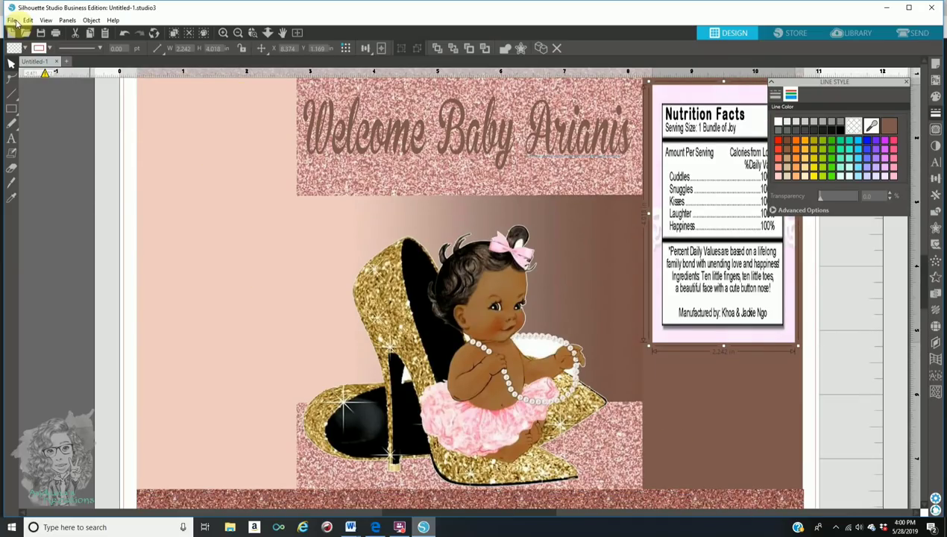
Step: Merge the pink "IM SO CUTE" barcode image, "ap,550x550,16x12,1,transparent,t", into the design
{"action": "left_click", "coordinate": [15, 20]}
{"action": "left_click", "coordinate": [38, 73]}
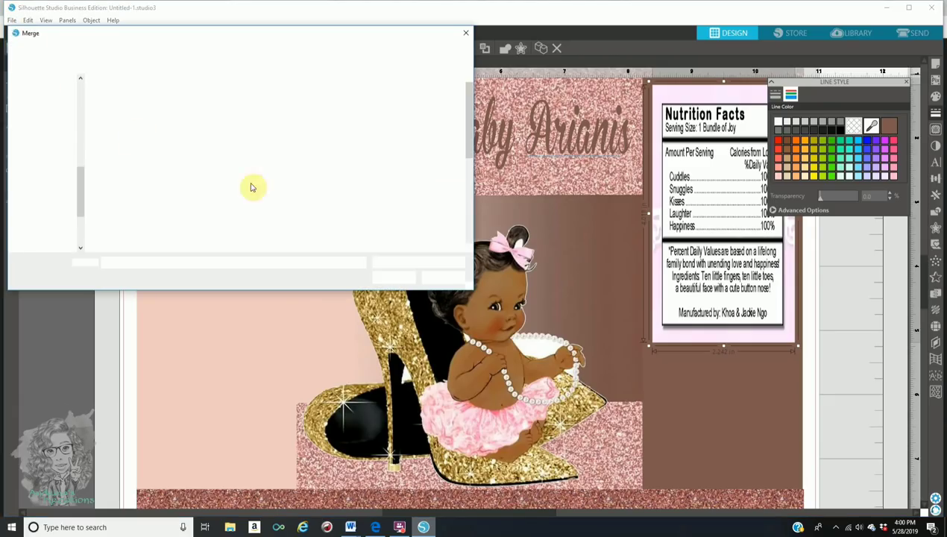
{"action": "left_click", "coordinate": [230, 173]}
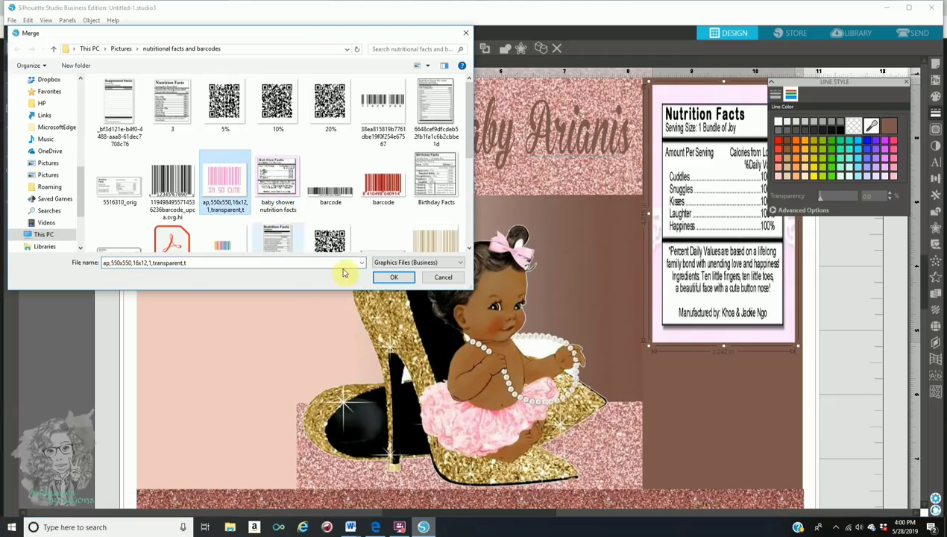
{"action": "left_click", "coordinate": [393, 278]}
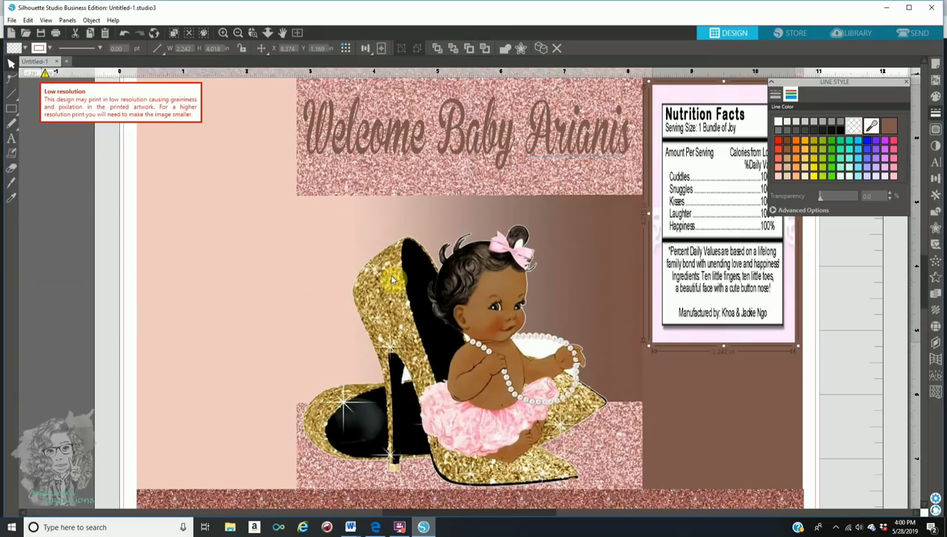
Step: Move the pink barcode onto the brown side panel, below the nutrition facts label
{"action": "left_click", "coordinate": [238, 32]}
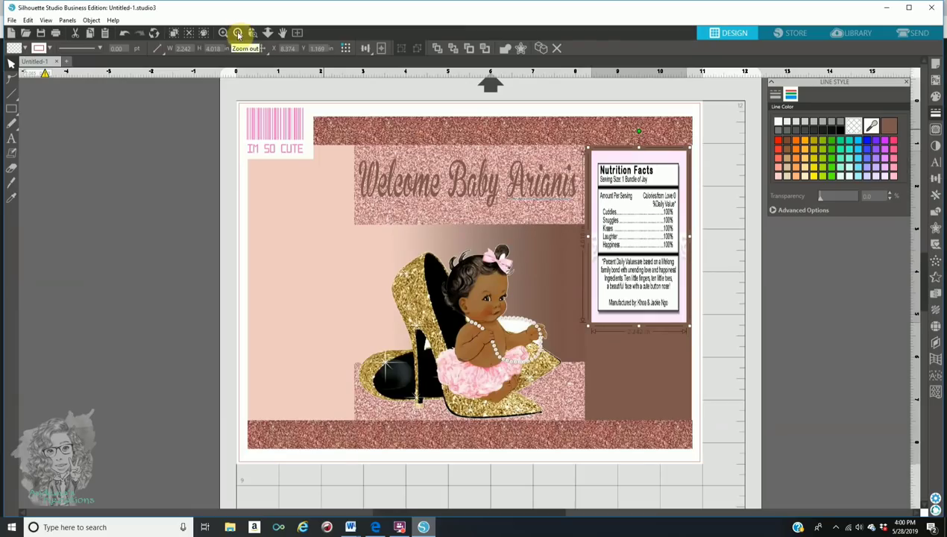
{"action": "left_click_drag", "start_coordinate": [274, 133], "coordinate": [355, 224]}
{"action": "left_click_drag", "start_coordinate": [545, 395], "coordinate": [638, 388]}
{"action": "key", "text": "Escape"}
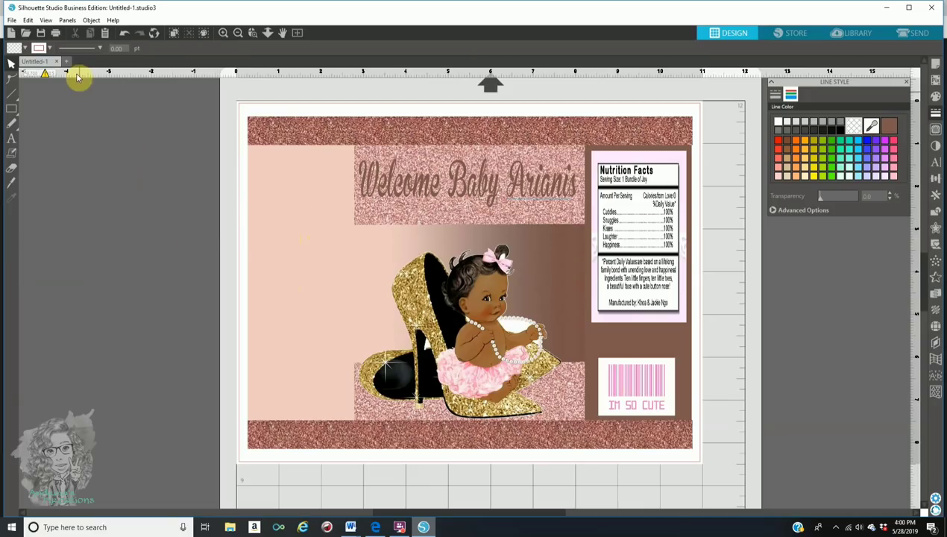
Step: Merge the "large_its-a-girl-title" image from the "baby stuff" folder in Pictures into the design
{"action": "left_click", "coordinate": [17, 21]}
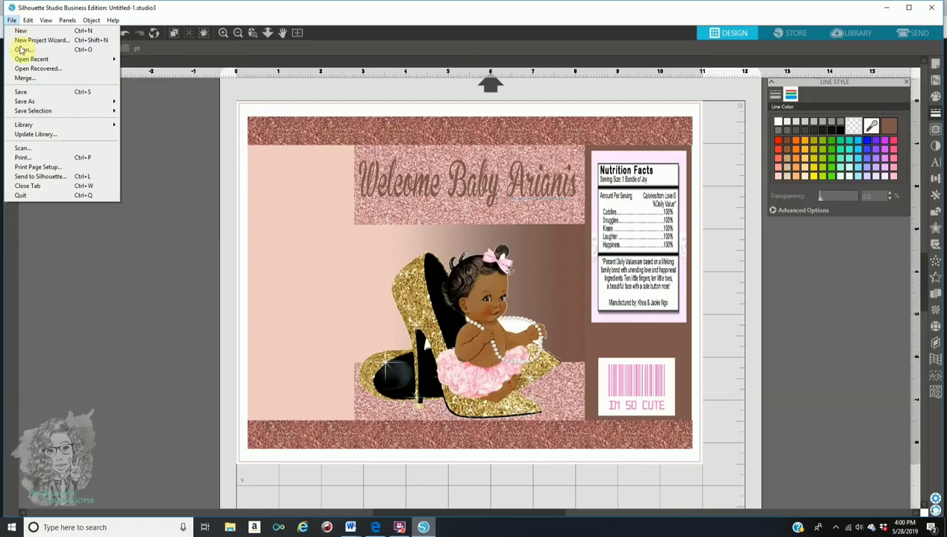
{"action": "left_click", "coordinate": [30, 79]}
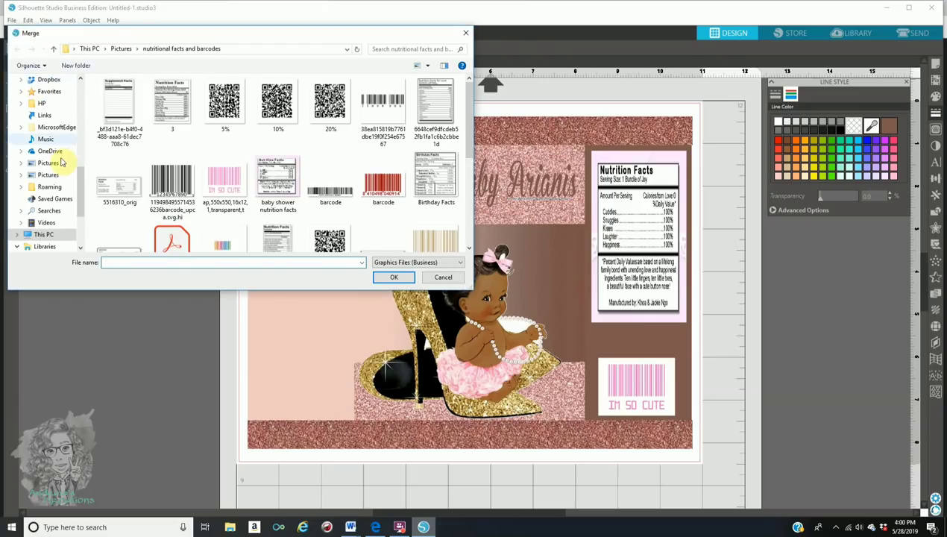
{"action": "left_click", "coordinate": [62, 164]}
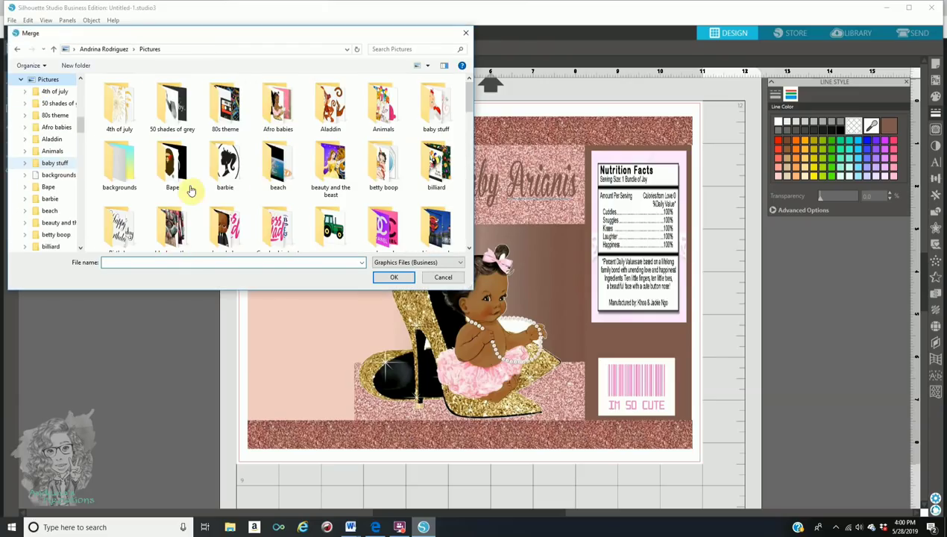
{"action": "double_click", "coordinate": [437, 108]}
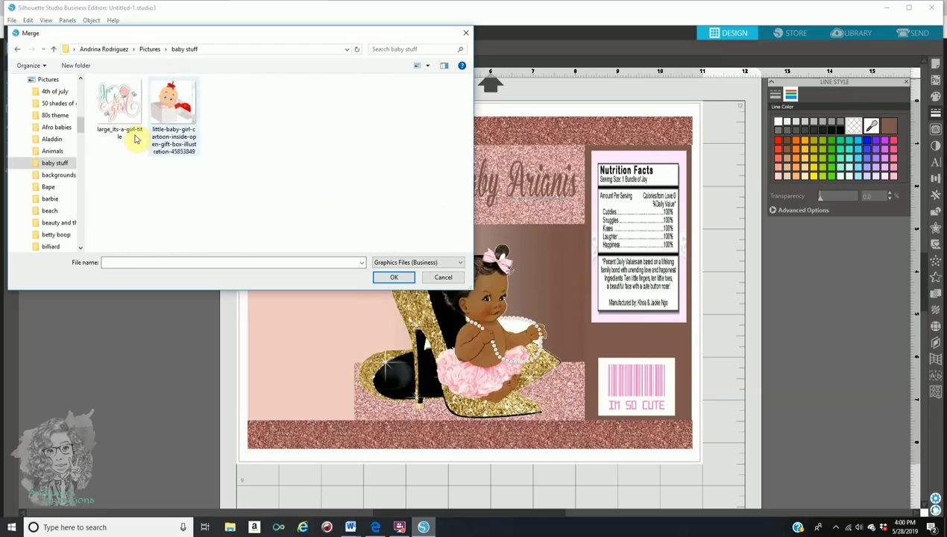
{"action": "left_click", "coordinate": [114, 105]}
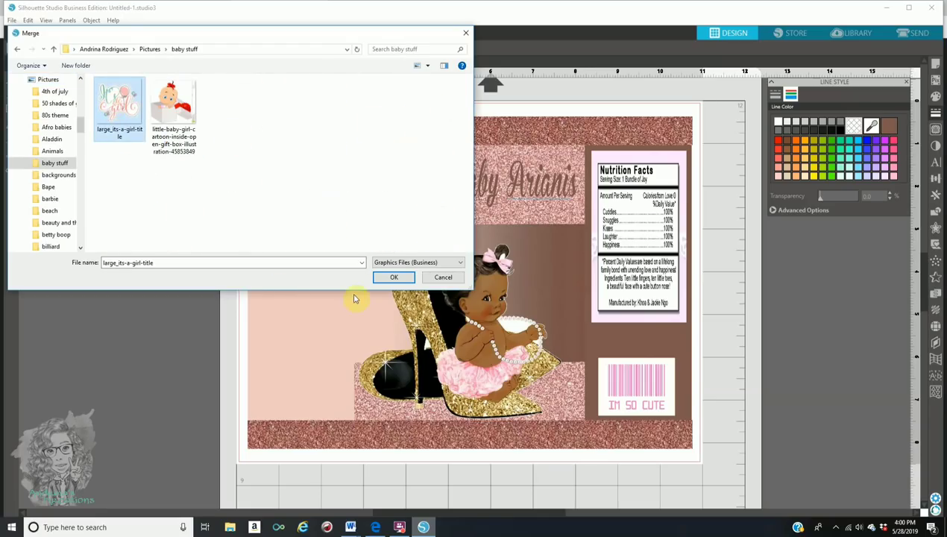
{"action": "left_click", "coordinate": [395, 277]}
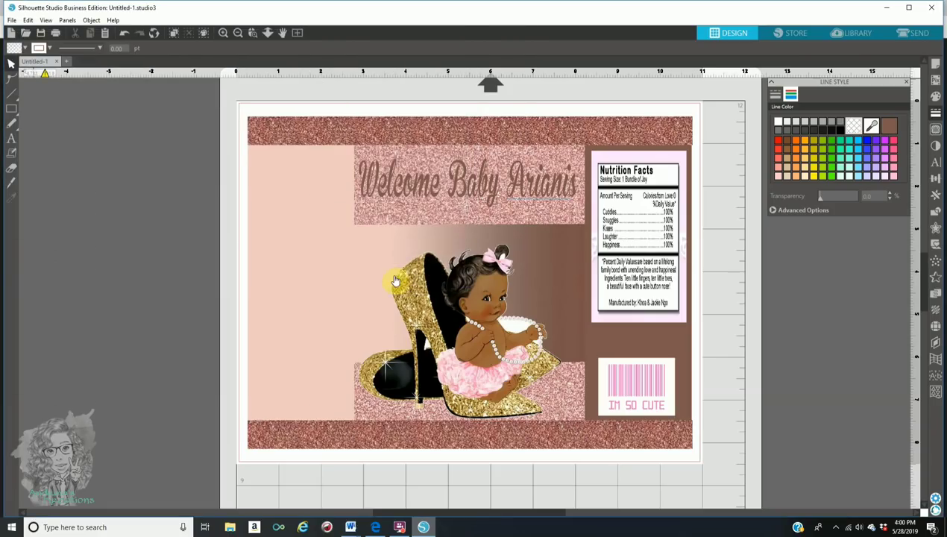
Step: Place the "It's a girl" title on the upper part of the peach side panel and enlarge it to about 2.1 in square
{"action": "left_click_drag", "start_coordinate": [270, 145], "coordinate": [301, 182]}
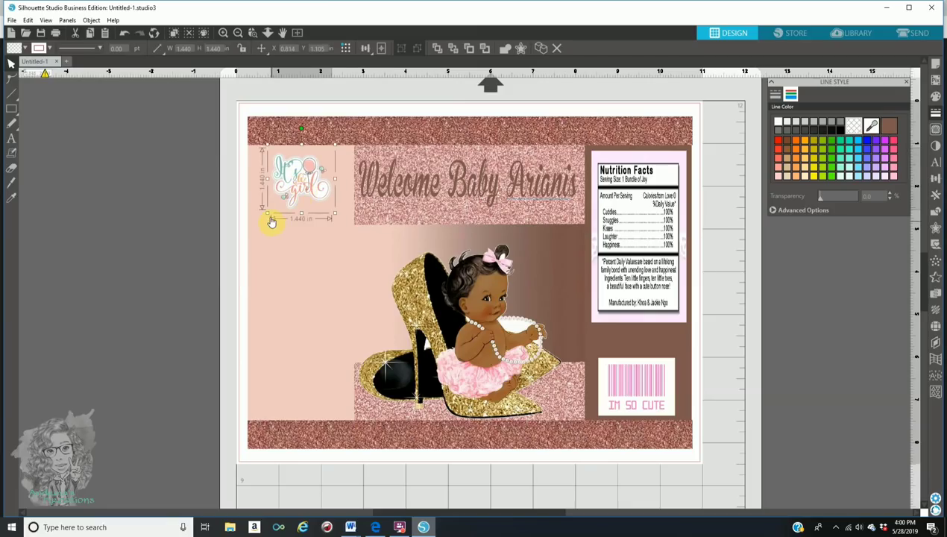
{"action": "left_click_drag", "start_coordinate": [256, 220], "coordinate": [231, 247]}
{"action": "mouse_move", "coordinate": [291, 206]}
{"action": "left_mouse_down"}
{"action": "mouse_move", "coordinate": [305, 206]}
{"action": "mouse_move", "coordinate": [293, 205]}
{"action": "left_mouse_up"}
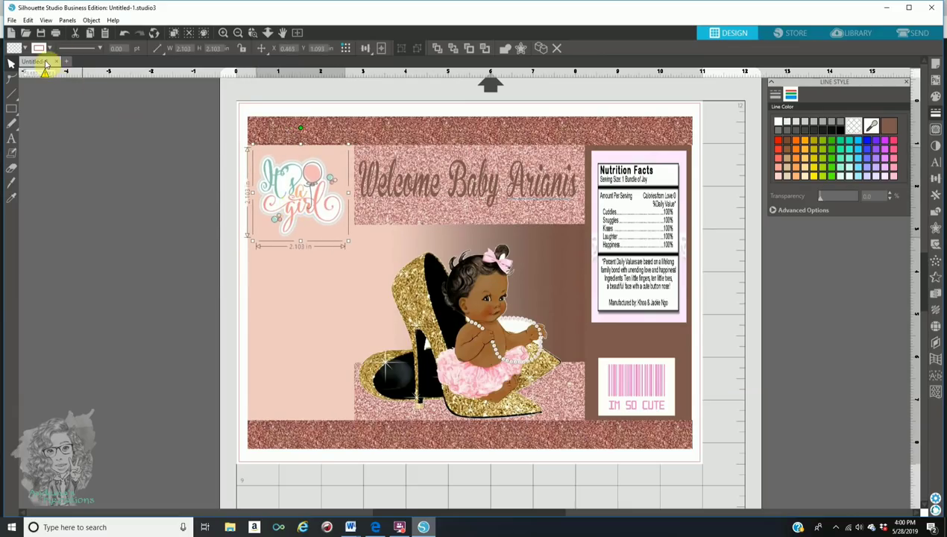
{"action": "left_click", "coordinate": [148, 260]}
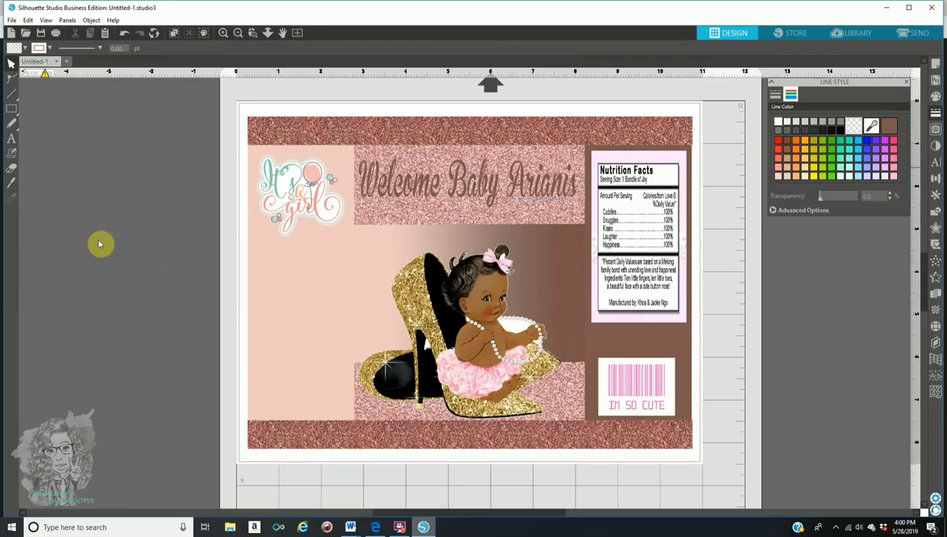
Step: Start a new text object in the Calibri font on the empty area beside the peach panel
{"action": "left_click", "coordinate": [12, 143]}
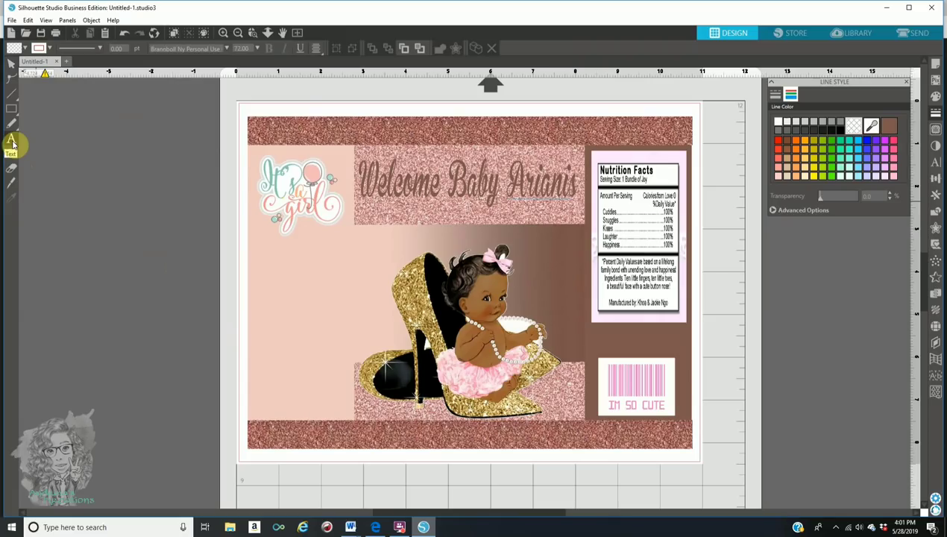
{"action": "left_click", "coordinate": [936, 163]}
{"action": "left_click", "coordinate": [936, 164]}
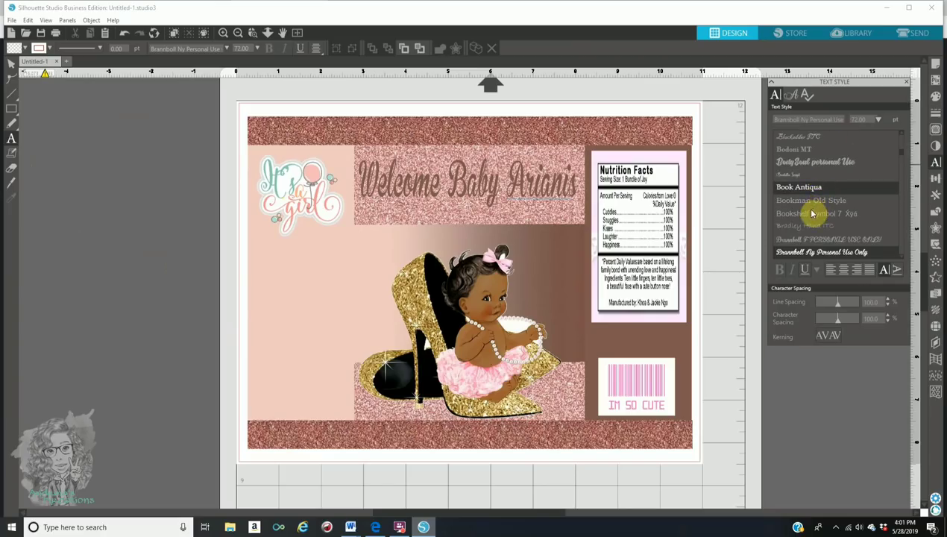
{"action": "scroll", "coordinate": [821, 239], "scroll_direction": "down", "scroll_amount": 2}
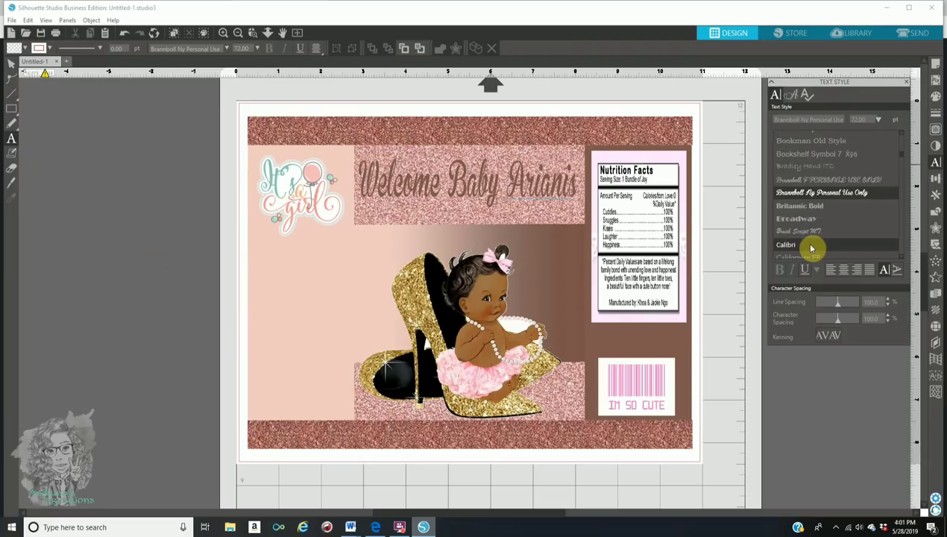
{"action": "left_click", "coordinate": [810, 248]}
{"action": "left_click", "coordinate": [176, 256]}
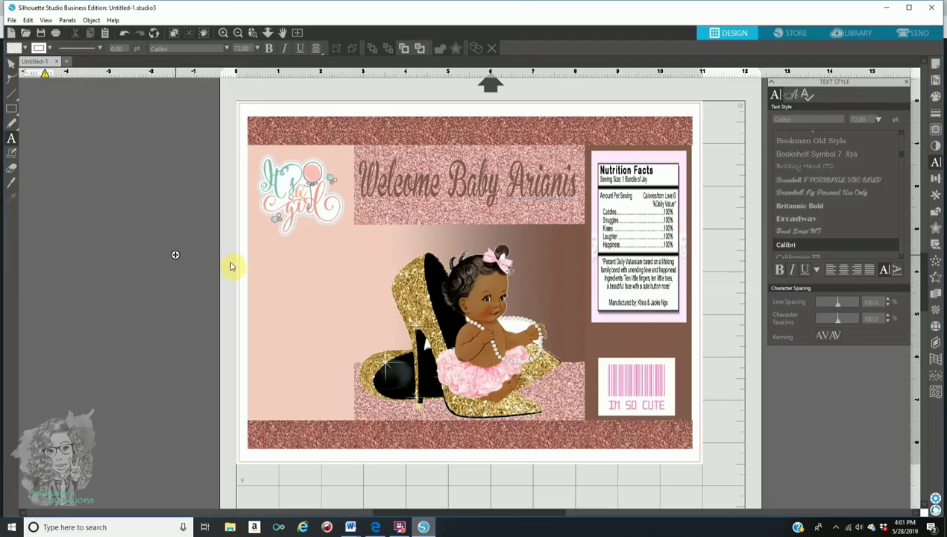
Step: Enter the thank-you message over three lines, "Thank you / for celebrating / with us!", and correct the spelling of "Thank"
{"action": "type", "text": "T"}
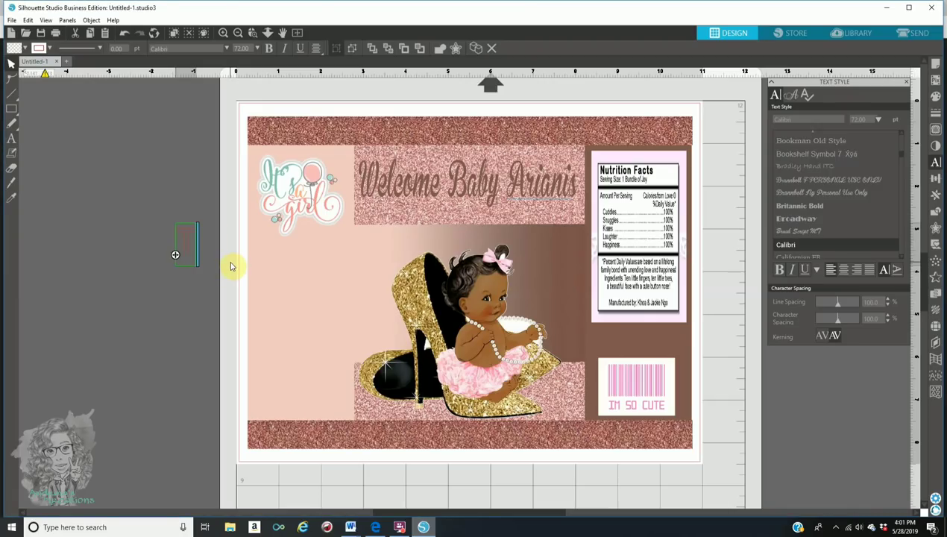
{"action": "type", "text": "hank y"}
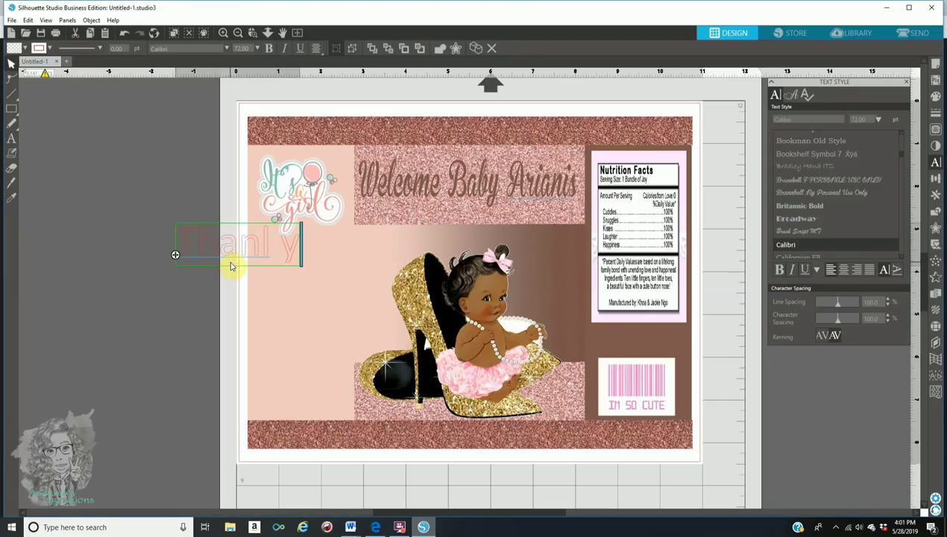
{"action": "type", "text": "ou"}
{"action": "key", "text": "Return"}
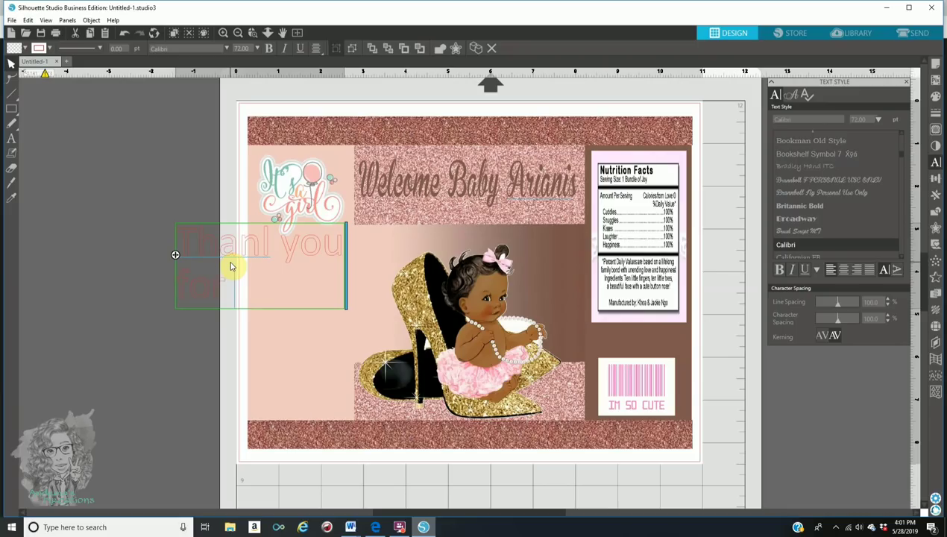
{"action": "type", "text": "ebratin"}
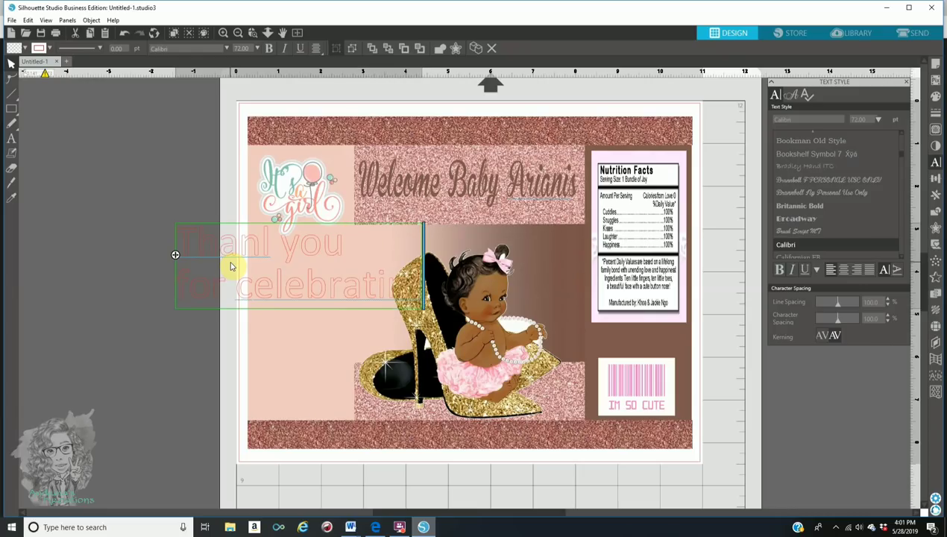
{"action": "key", "text": "Return"}
{"action": "type", "text": "w"}
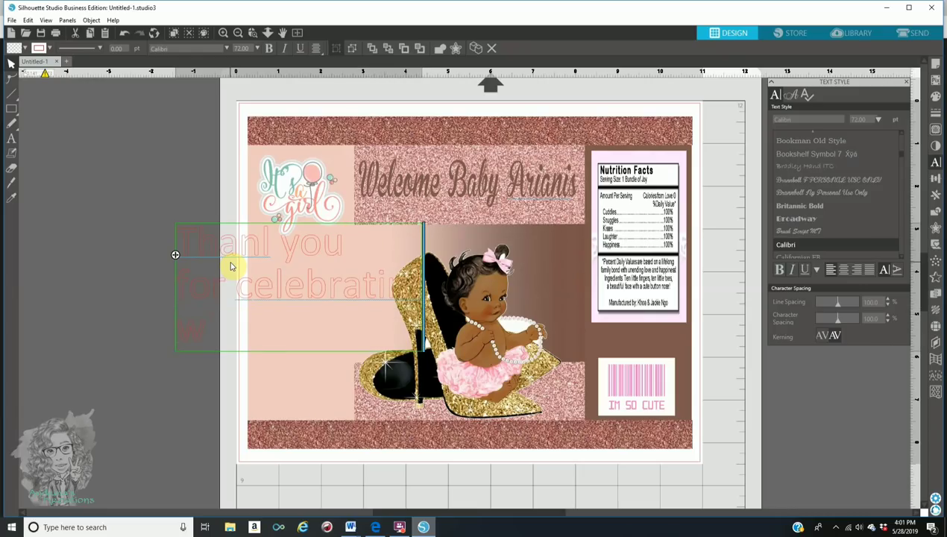
{"action": "type", "text": "ith us!"}
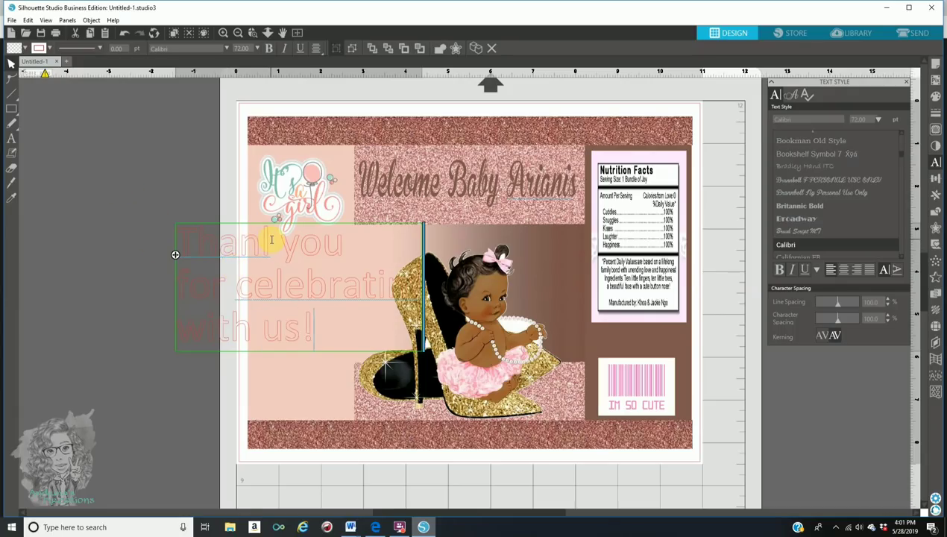
{"action": "key", "text": "BackSpace"}
{"action": "type", "text": "k"}
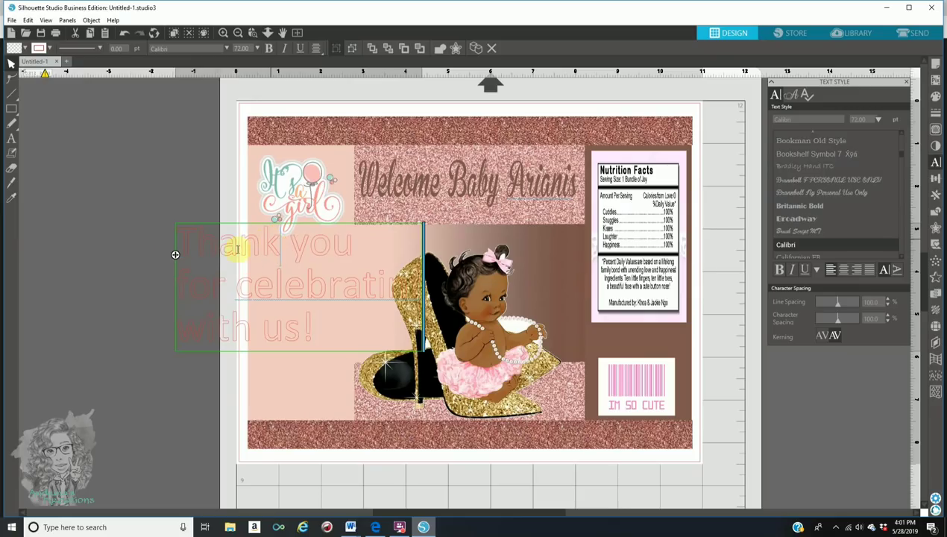
{"action": "left_click", "coordinate": [117, 234]}
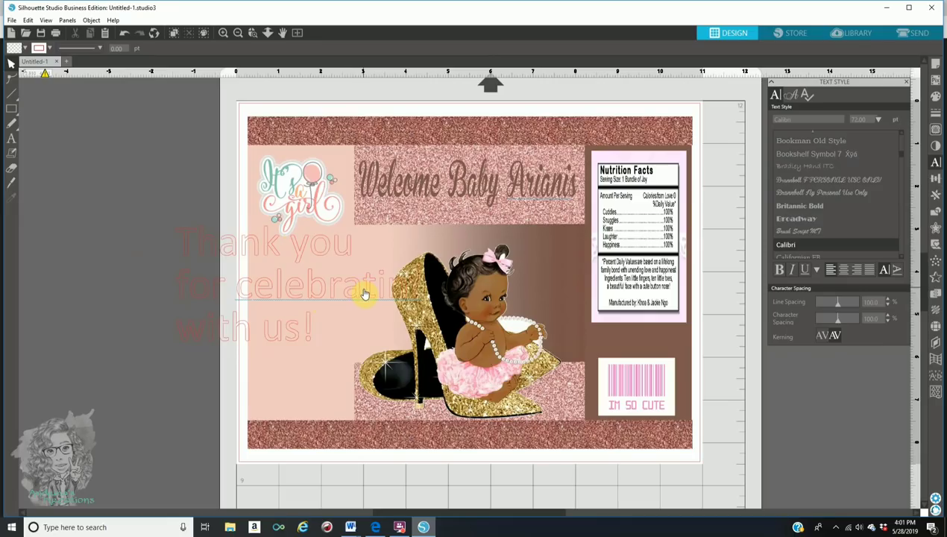
Step: Undo the accidental shift of the center panel and move the thank-you text further off the left edge of the page
{"action": "left_click_drag", "start_coordinate": [359, 295], "coordinate": [321, 296]}
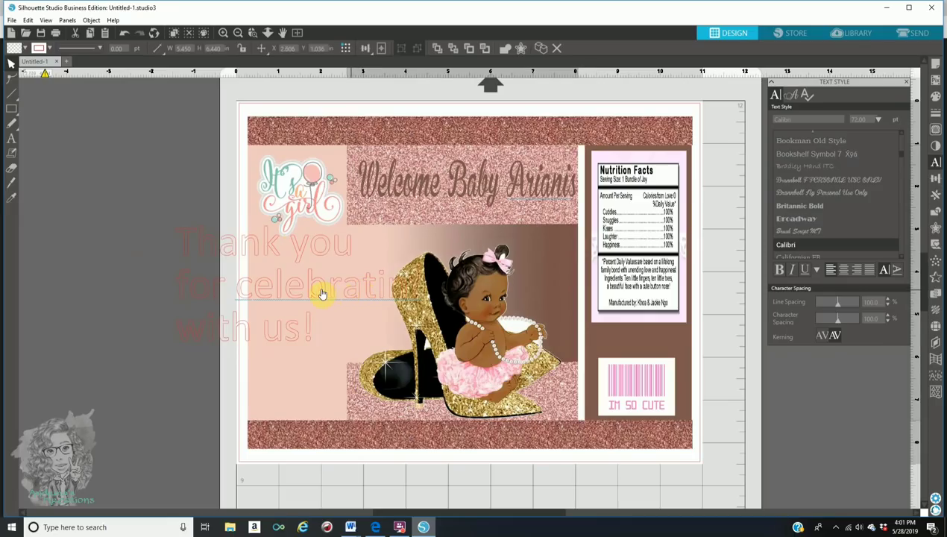
{"action": "left_click", "coordinate": [123, 35]}
{"action": "left_click_drag", "start_coordinate": [194, 285], "coordinate": [132, 275]}
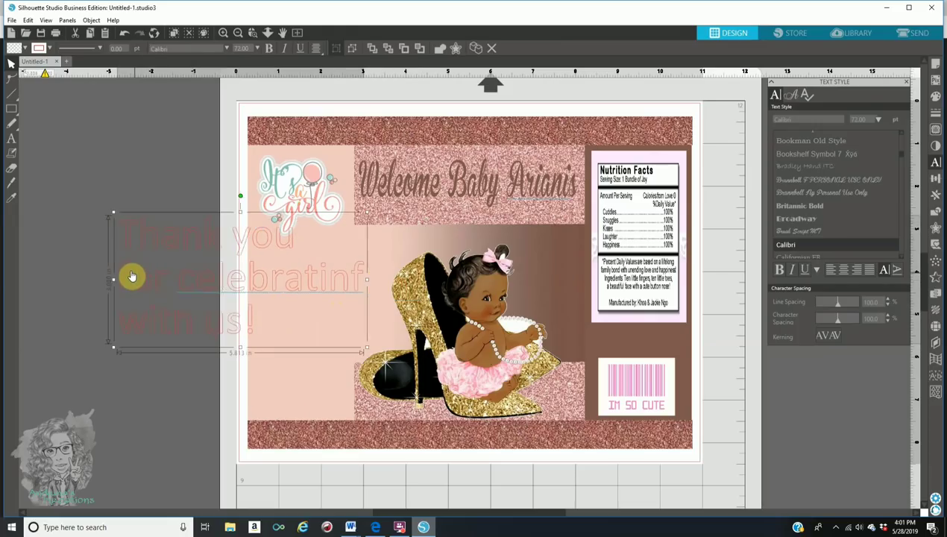
Step: Correct the last letter of "celebrating" on the second line of the thank-you text
{"action": "left_click", "coordinate": [250, 289]}
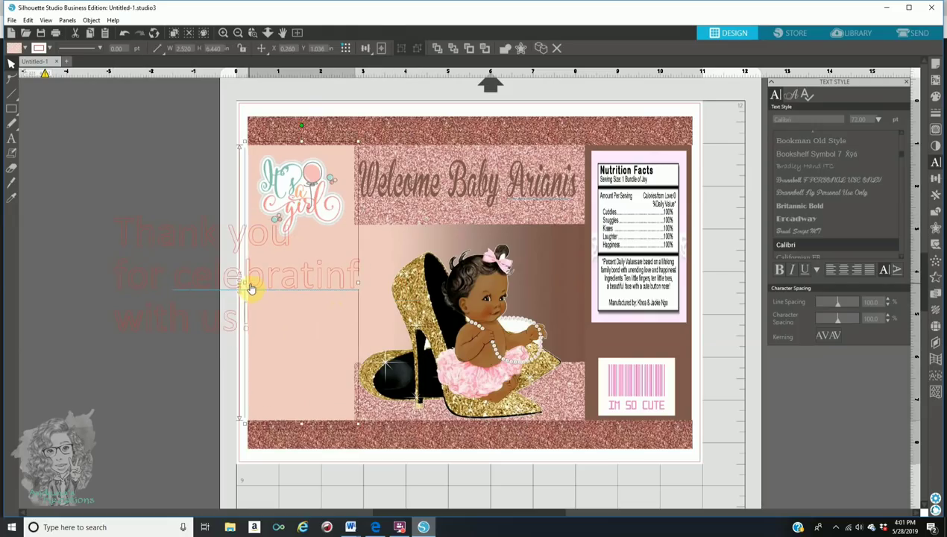
{"action": "left_click", "coordinate": [187, 289]}
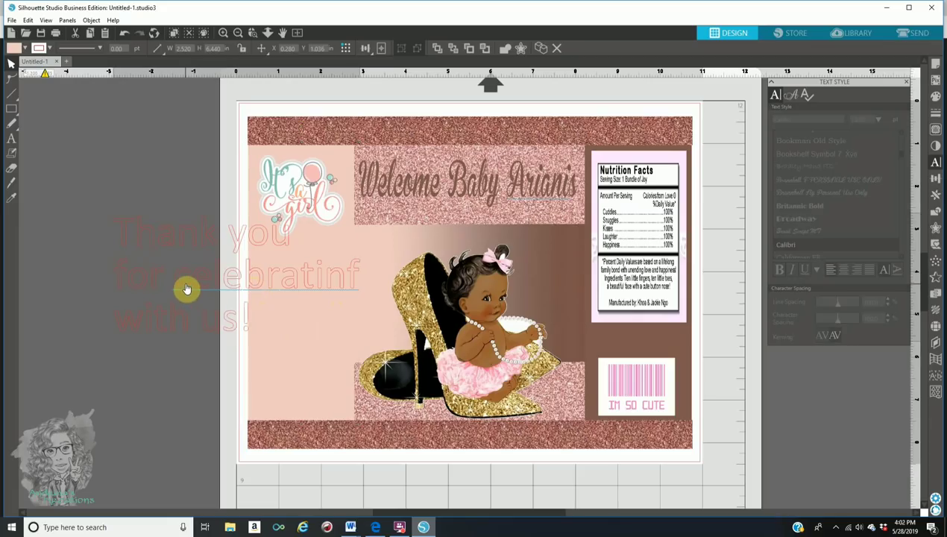
{"action": "double_click", "coordinate": [187, 289]}
{"action": "left_click_drag", "start_coordinate": [330, 276], "coordinate": [356, 280]}
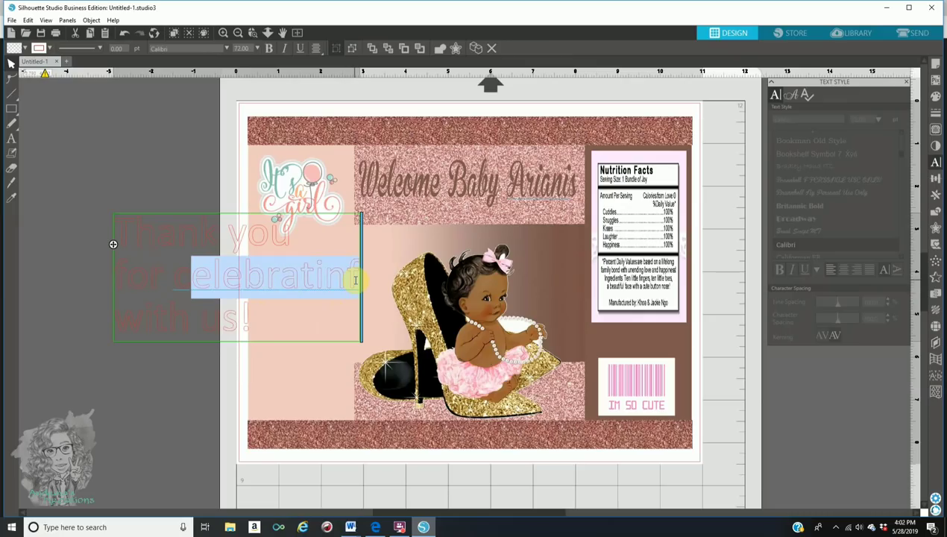
{"action": "left_click_drag", "start_coordinate": [347, 277], "coordinate": [354, 279]}
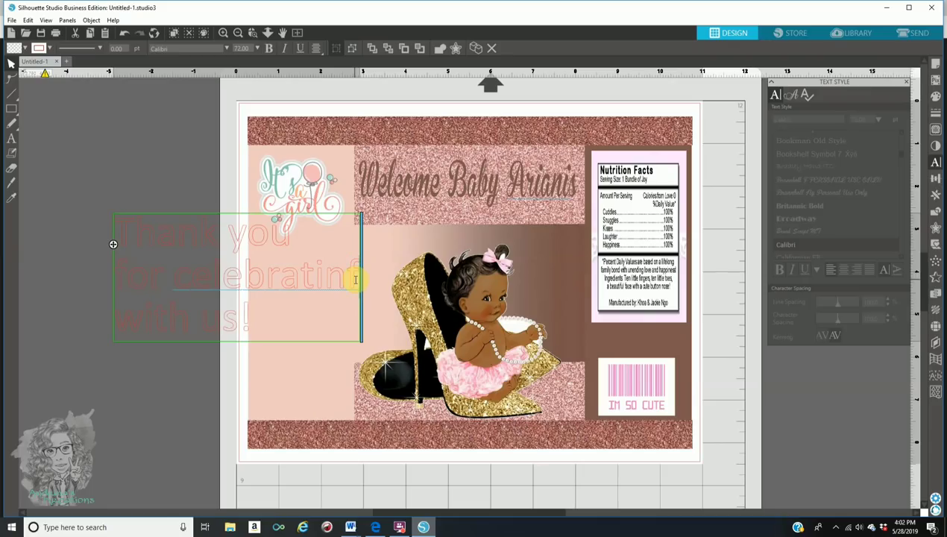
{"action": "type", "text": "g"}
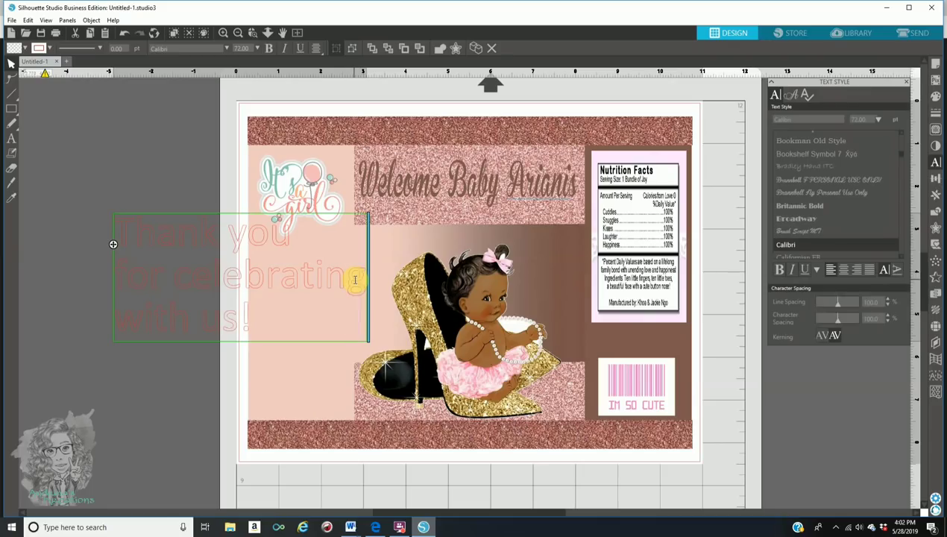
{"action": "left_click", "coordinate": [229, 361]}
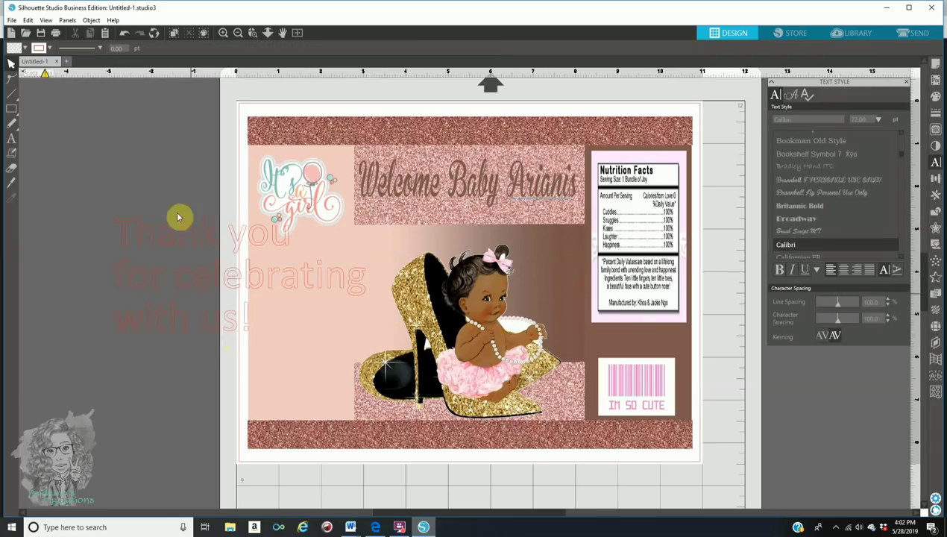
Step: Move the thank-you text over the peach panel, fill it with the saved brown color and make its outline transparent
{"action": "left_click_drag", "start_coordinate": [154, 283], "coordinate": [193, 301]}
{"action": "left_click", "coordinate": [192, 302]}
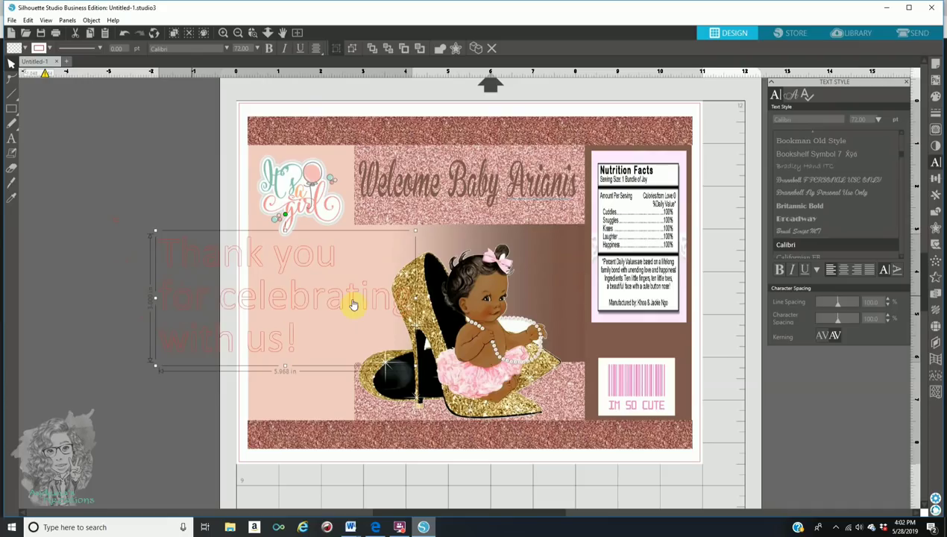
{"action": "left_click", "coordinate": [936, 99]}
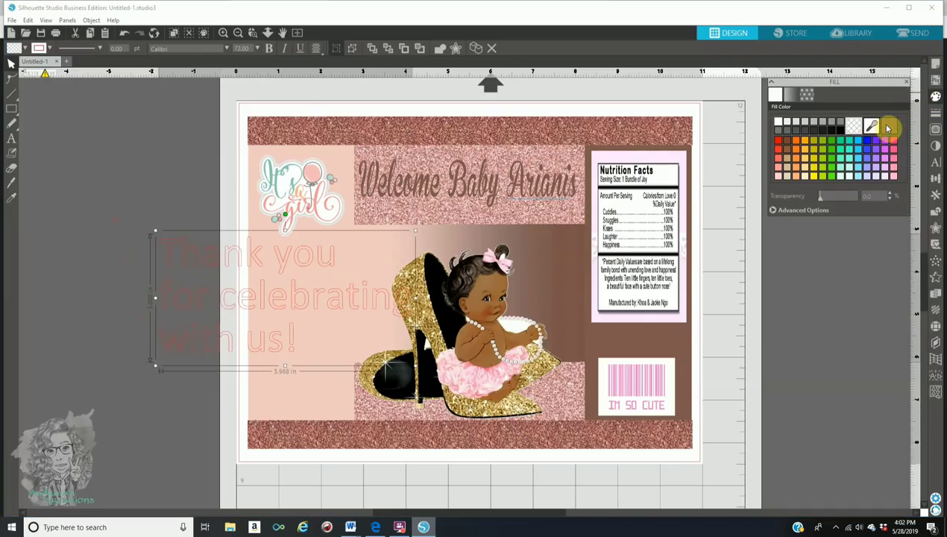
{"action": "left_click", "coordinate": [890, 127]}
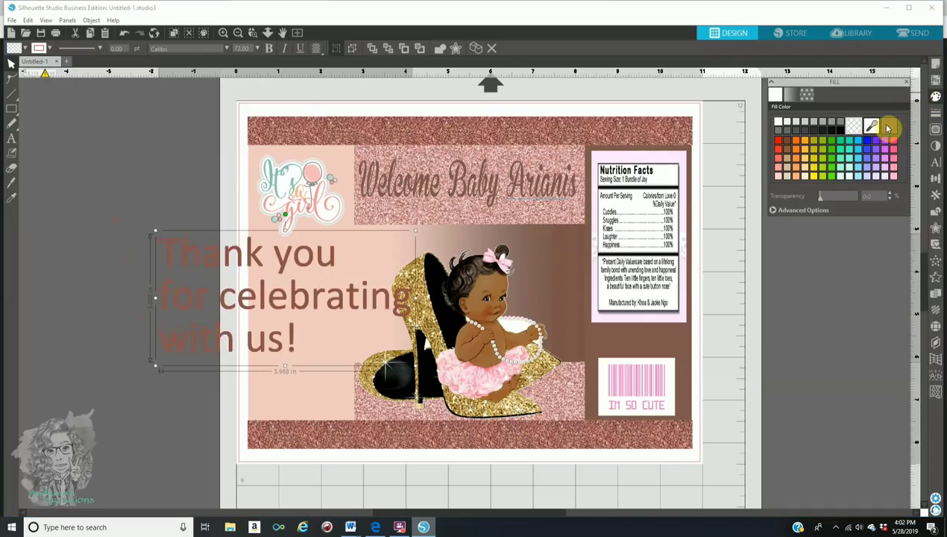
{"action": "left_click", "coordinate": [936, 114]}
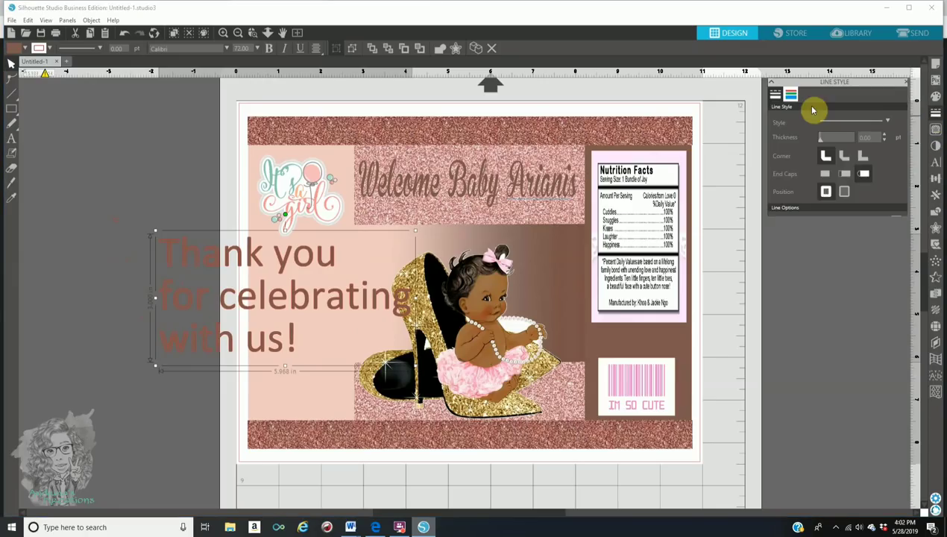
{"action": "left_click", "coordinate": [792, 97]}
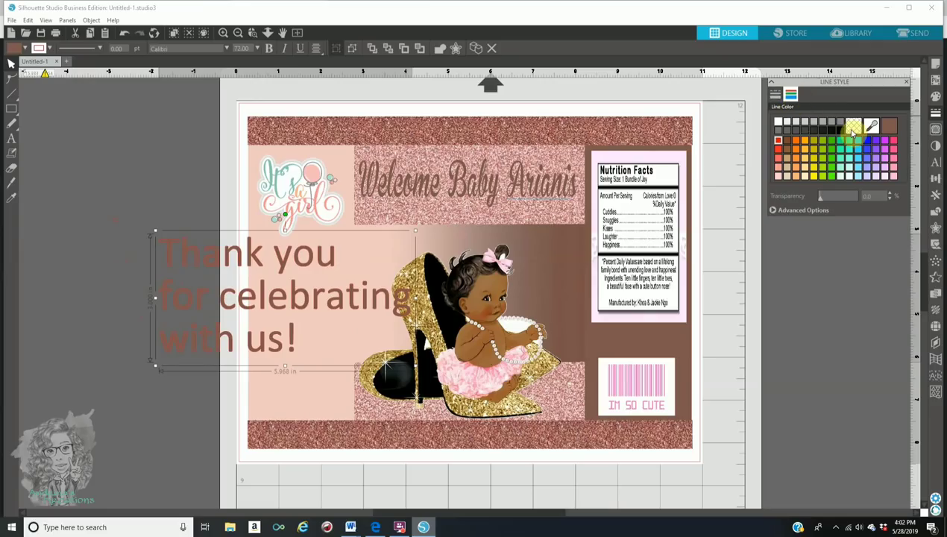
{"action": "left_click", "coordinate": [853, 128]}
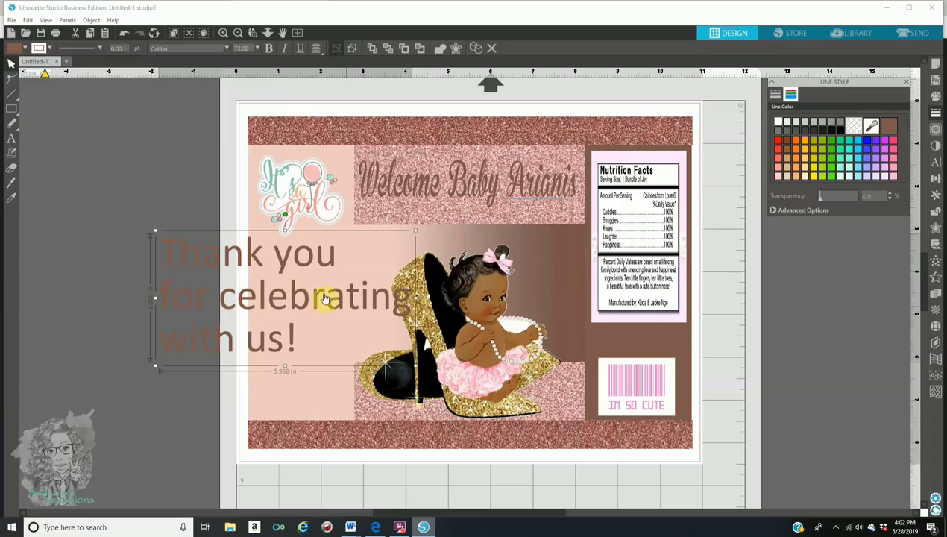
Step: Center-align the thank-you text and squeeze it to about 2.5 in wide to fit the peach panel
{"action": "left_click", "coordinate": [934, 168]}
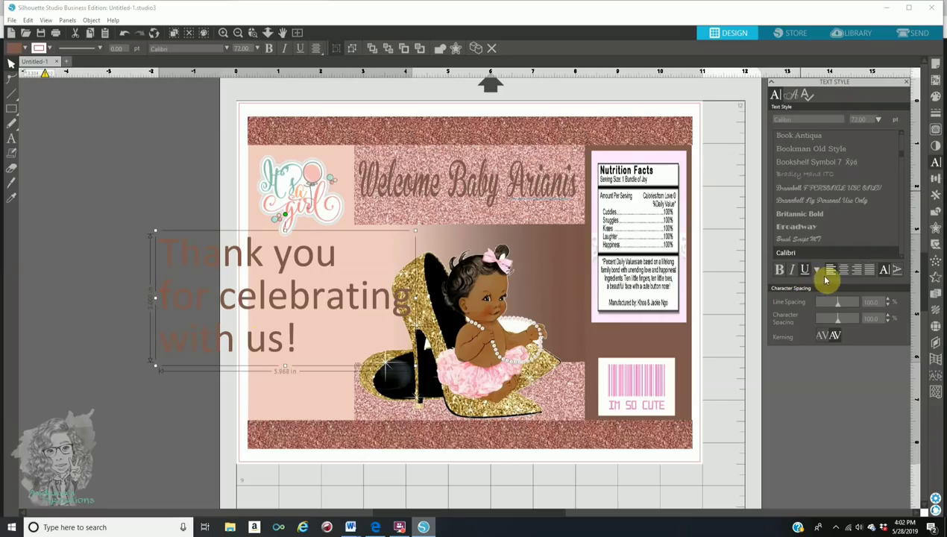
{"action": "left_click", "coordinate": [845, 271]}
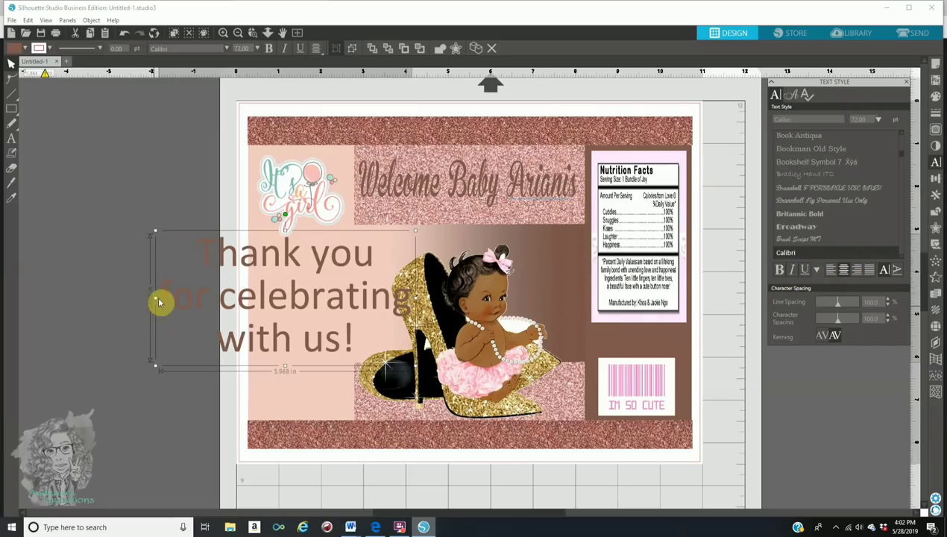
{"action": "left_click_drag", "start_coordinate": [155, 300], "coordinate": [246, 298]}
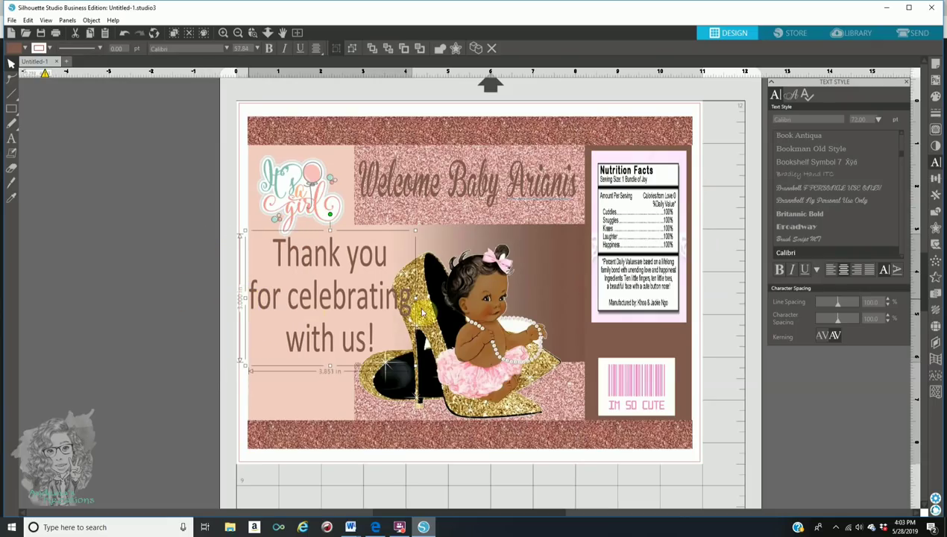
{"action": "left_click_drag", "start_coordinate": [415, 298], "coordinate": [357, 302]}
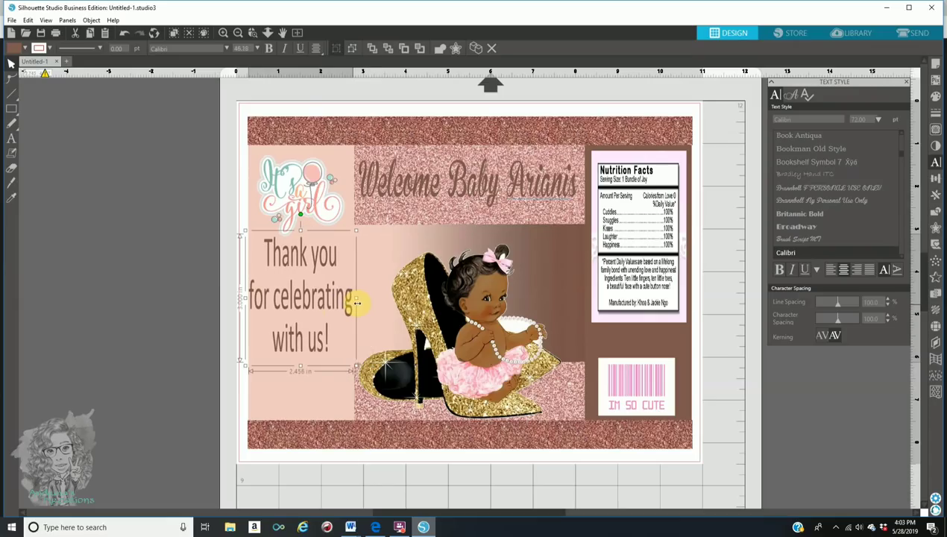
{"action": "left_click", "coordinate": [138, 266]}
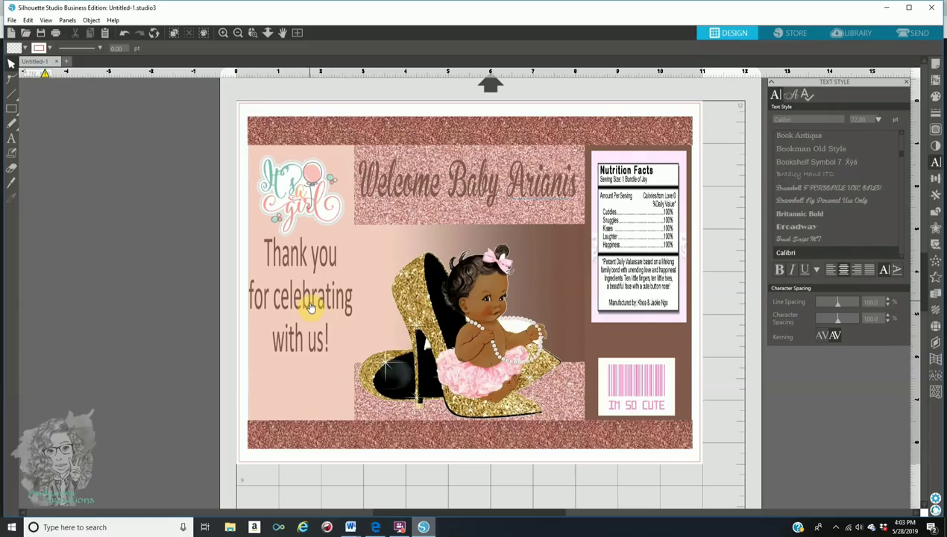
Step: Narrow the thank-you text to about 2.3 in and place it on the lower part of the peach panel
{"action": "left_click", "coordinate": [257, 297]}
{"action": "left_click_drag", "start_coordinate": [245, 297], "coordinate": [251, 297]}
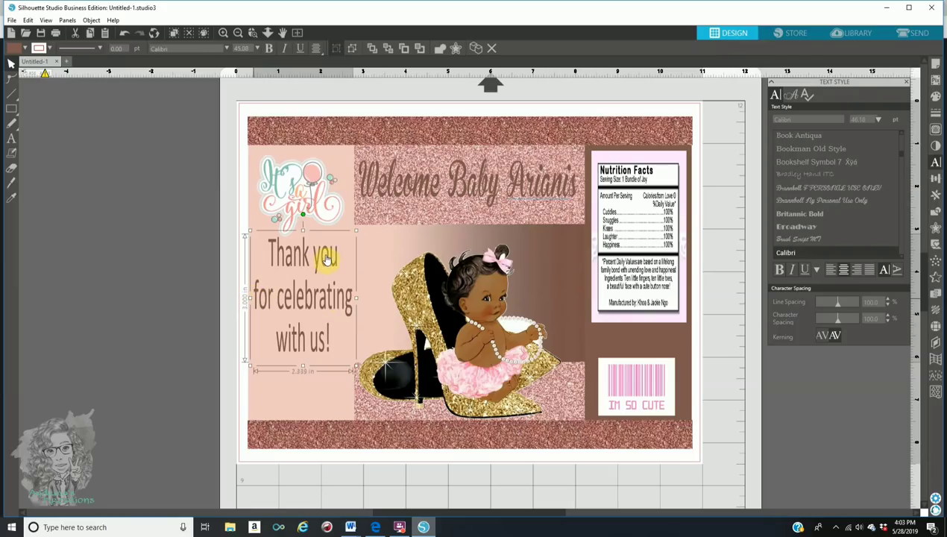
{"action": "left_click_drag", "start_coordinate": [319, 262], "coordinate": [317, 299]}
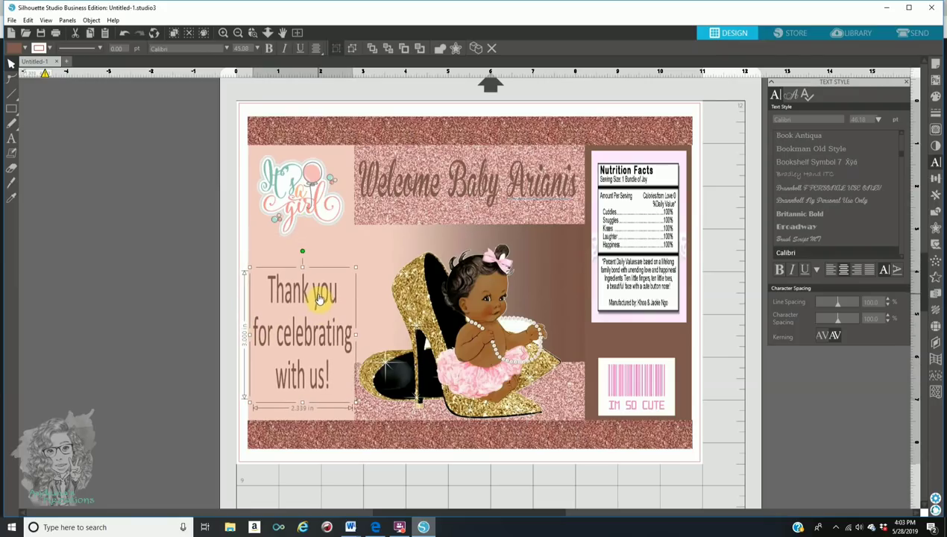
{"action": "left_click", "coordinate": [188, 269]}
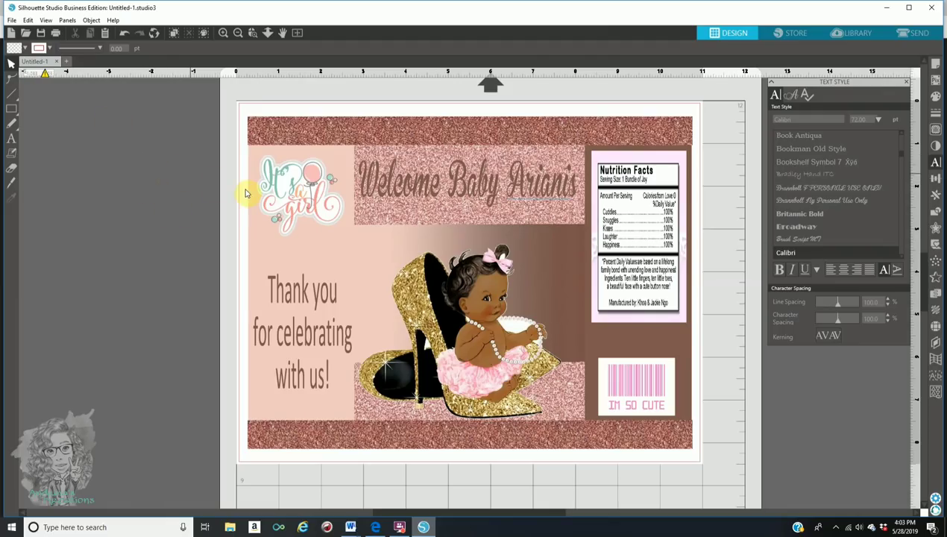
{"action": "left_click_drag", "start_coordinate": [320, 140], "coordinate": [326, 131]}
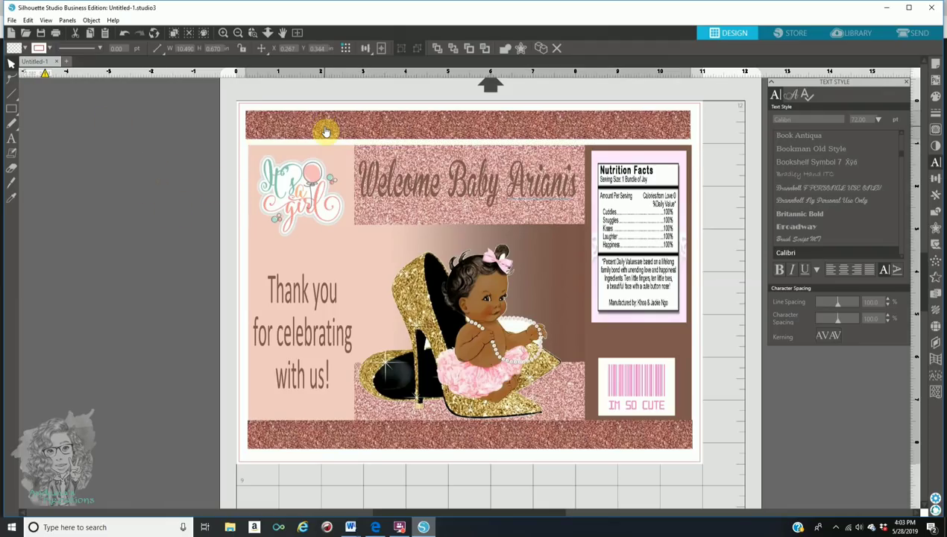
{"action": "left_click", "coordinate": [383, 141]}
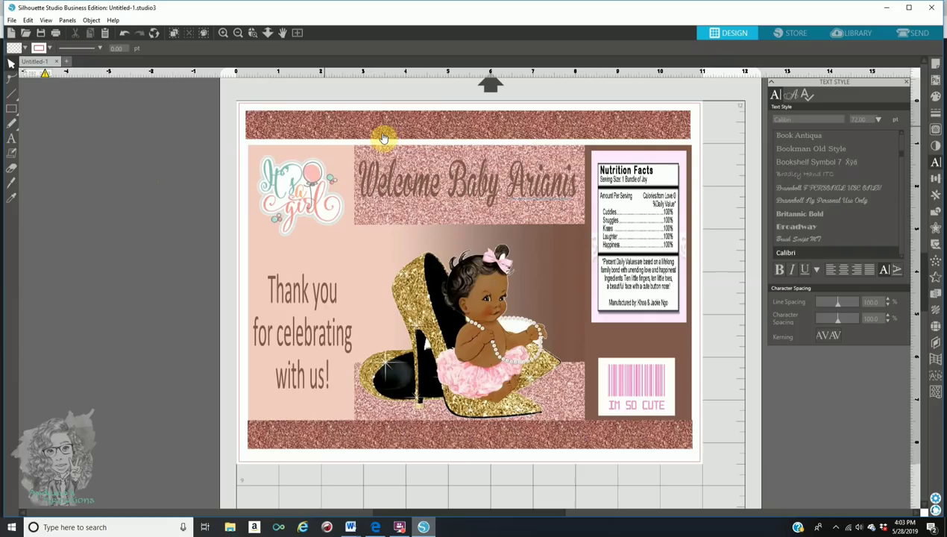
{"action": "left_click", "coordinate": [125, 35]}
{"action": "left_click", "coordinate": [125, 35]}
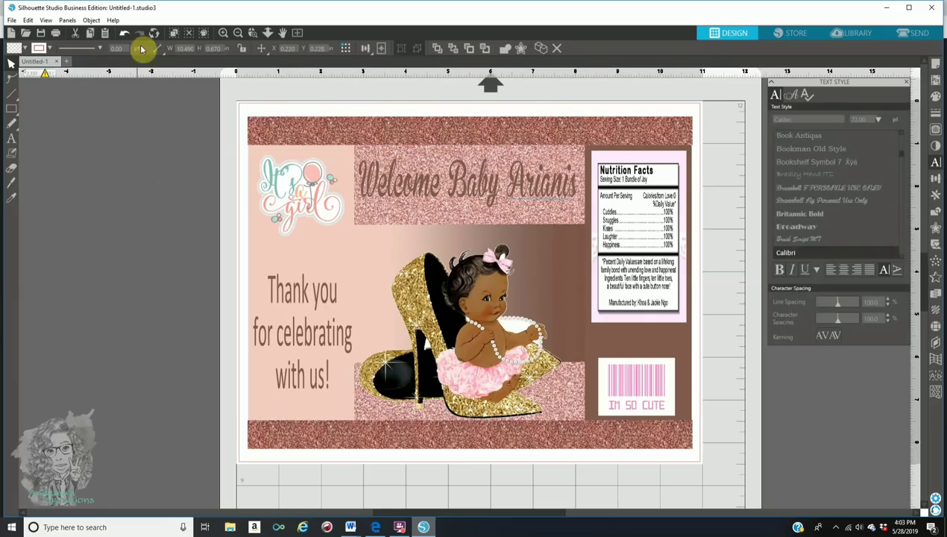
Step: Select every piece of the wrapper design, including both glitter strips, and group them into one object
{"action": "left_click", "coordinate": [328, 144]}
{"action": "left_click", "coordinate": [460, 226]}
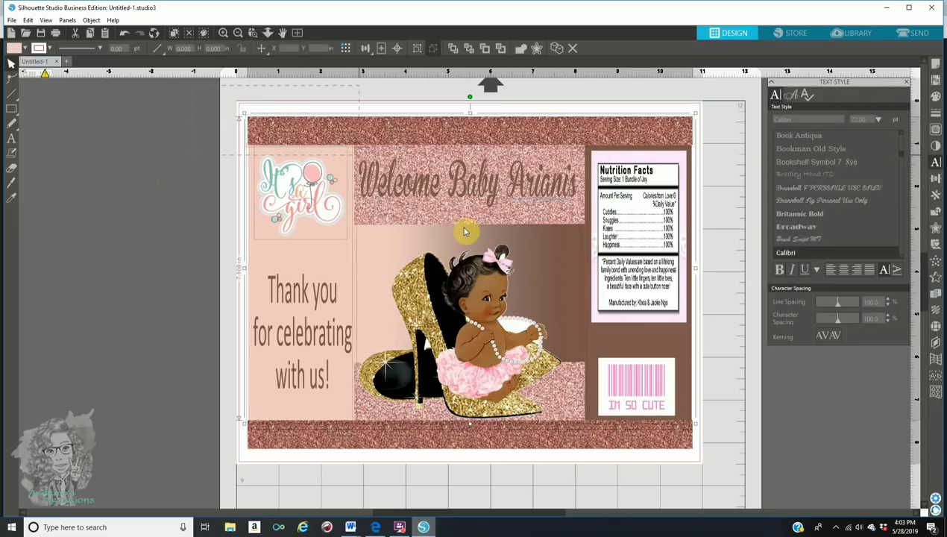
{"action": "left_click", "coordinate": [161, 149]}
{"action": "left_click_drag", "start_coordinate": [188, 115], "coordinate": [756, 482]}
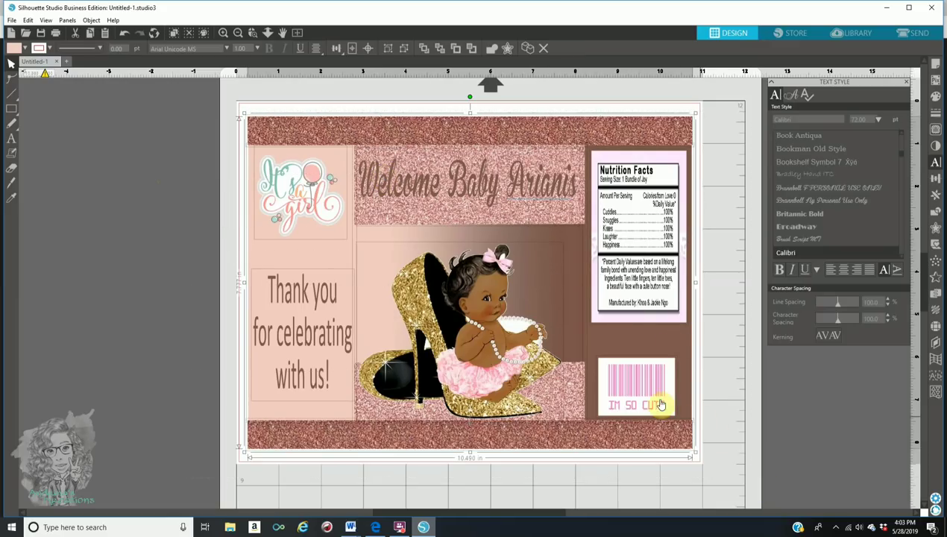
{"action": "right_click", "coordinate": [530, 287]}
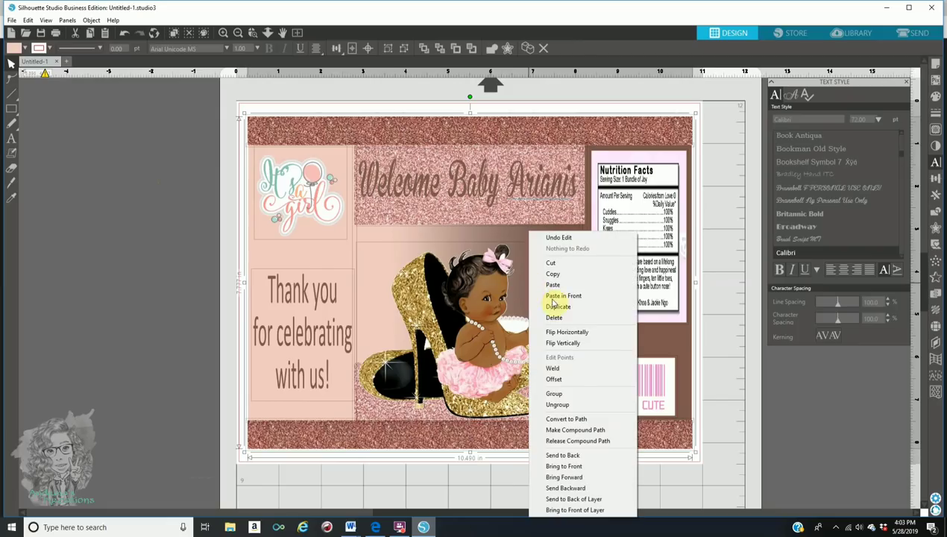
{"action": "left_click", "coordinate": [569, 395]}
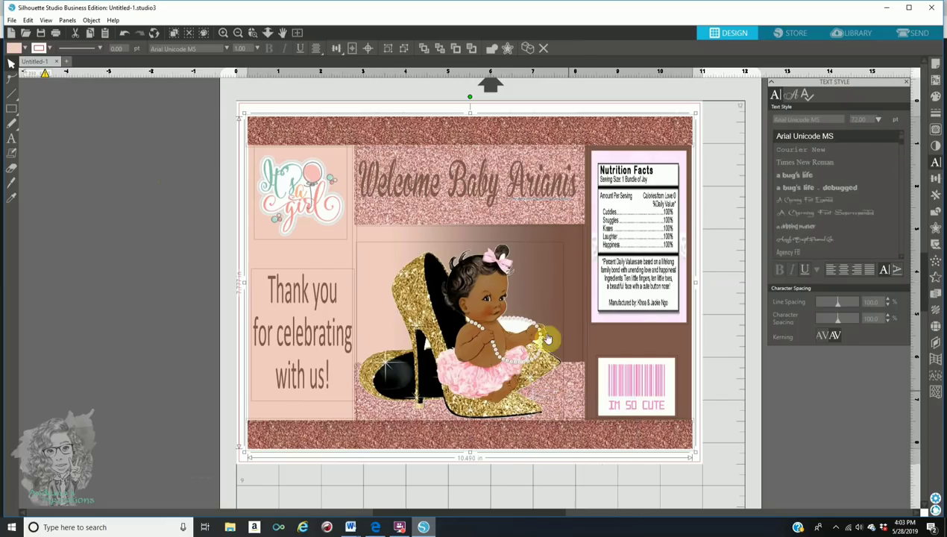
Step: Stretch the grouped wrapper on all four sides to about 10.63 in wide so it fills the page's print border
{"action": "mouse_move", "coordinate": [505, 308]}
{"action": "left_mouse_down"}
{"action": "mouse_move", "coordinate": [484, 271]}
{"action": "mouse_move", "coordinate": [507, 310]}
{"action": "left_mouse_up"}
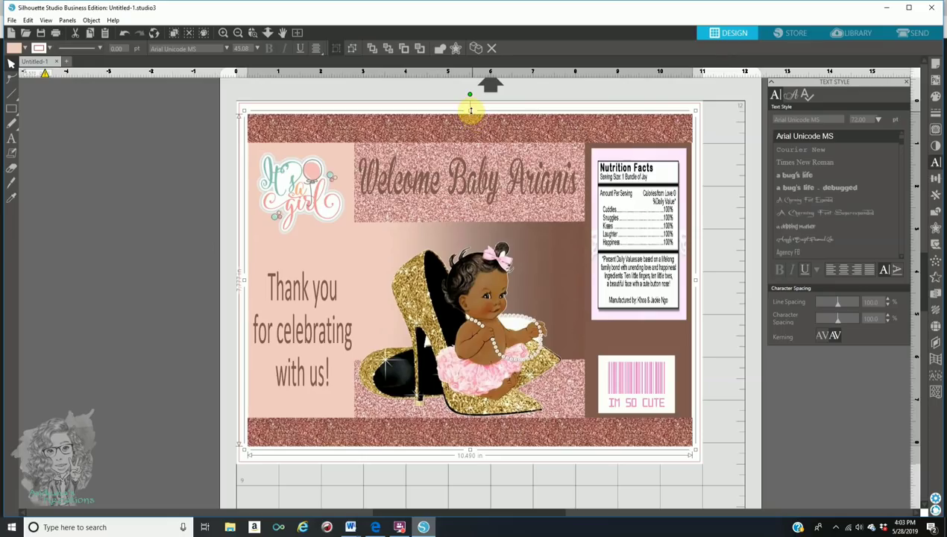
{"action": "left_click_drag", "start_coordinate": [472, 107], "coordinate": [473, 102]}
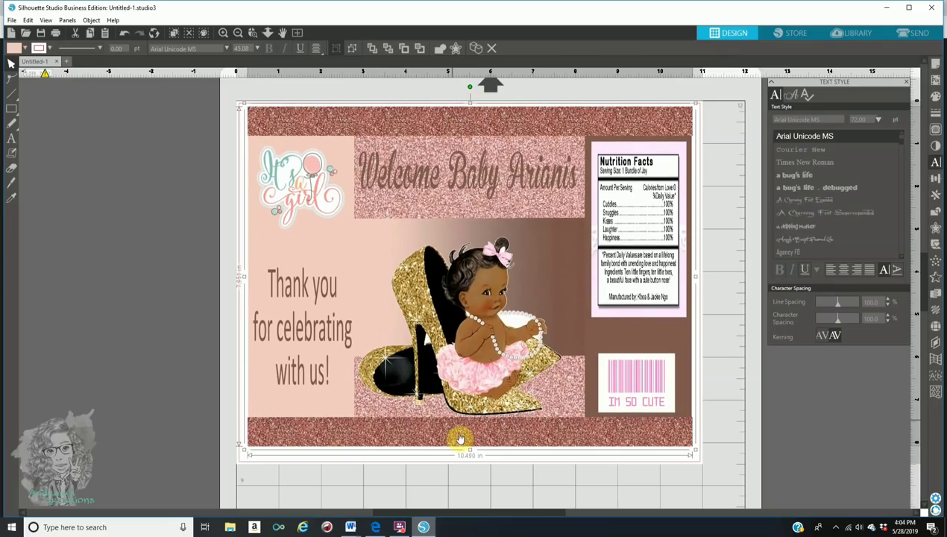
{"action": "left_click_drag", "start_coordinate": [469, 450], "coordinate": [472, 463]}
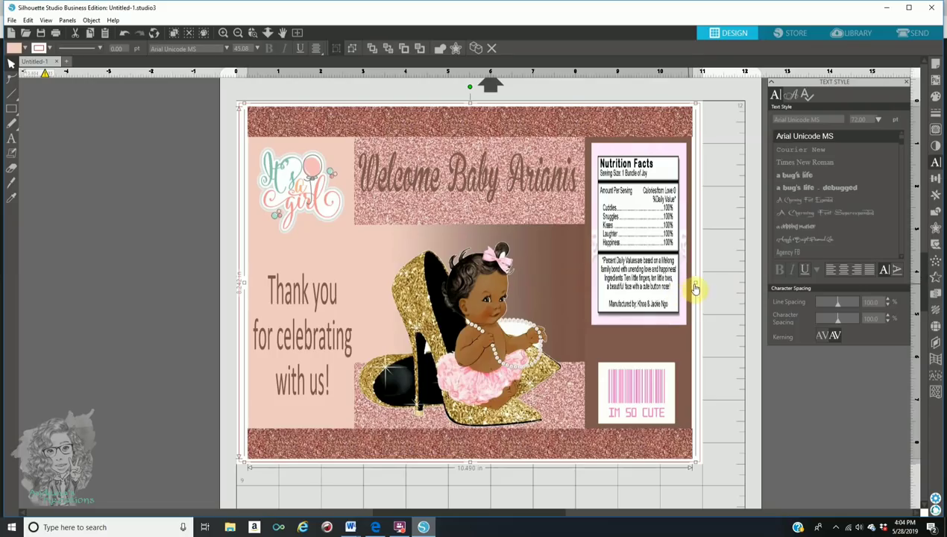
{"action": "left_click_drag", "start_coordinate": [698, 283], "coordinate": [699, 283]}
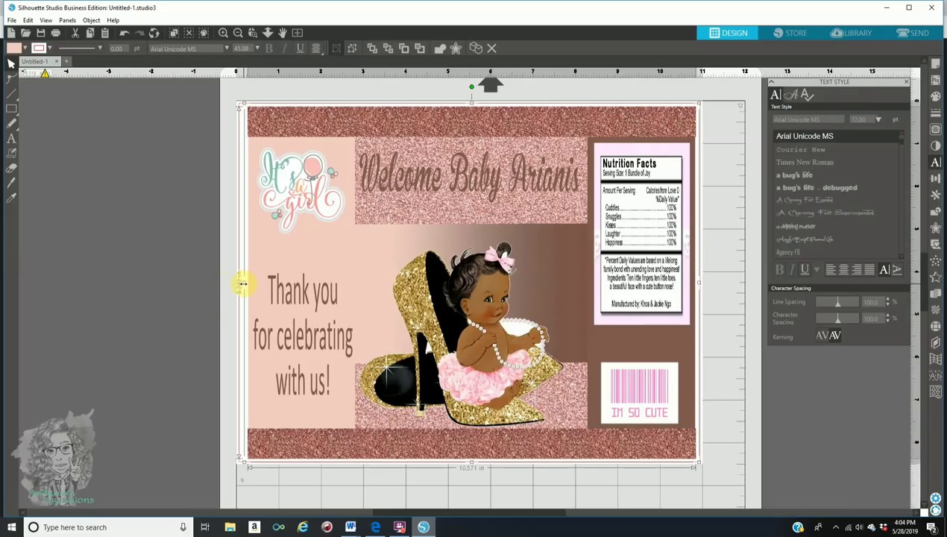
{"action": "left_click_drag", "start_coordinate": [243, 284], "coordinate": [241, 284]}
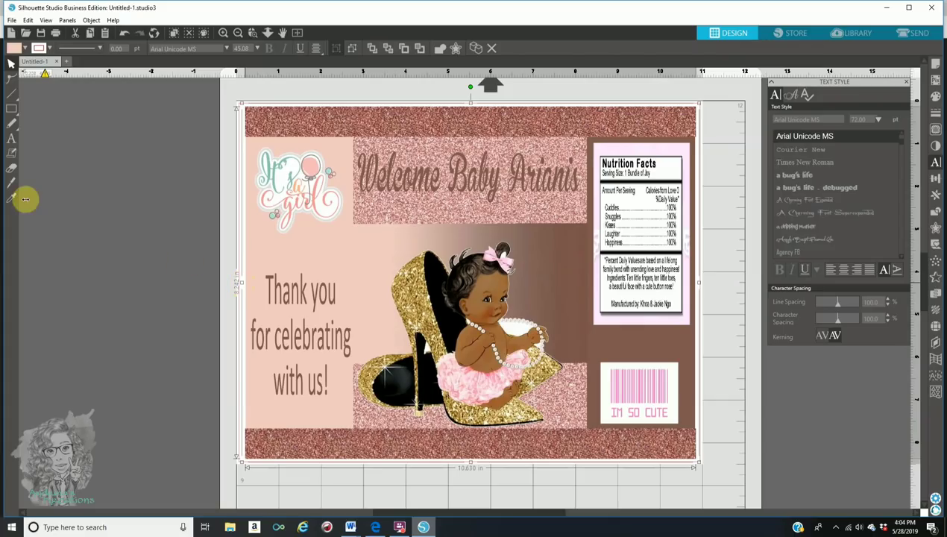
{"action": "left_click", "coordinate": [116, 184]}
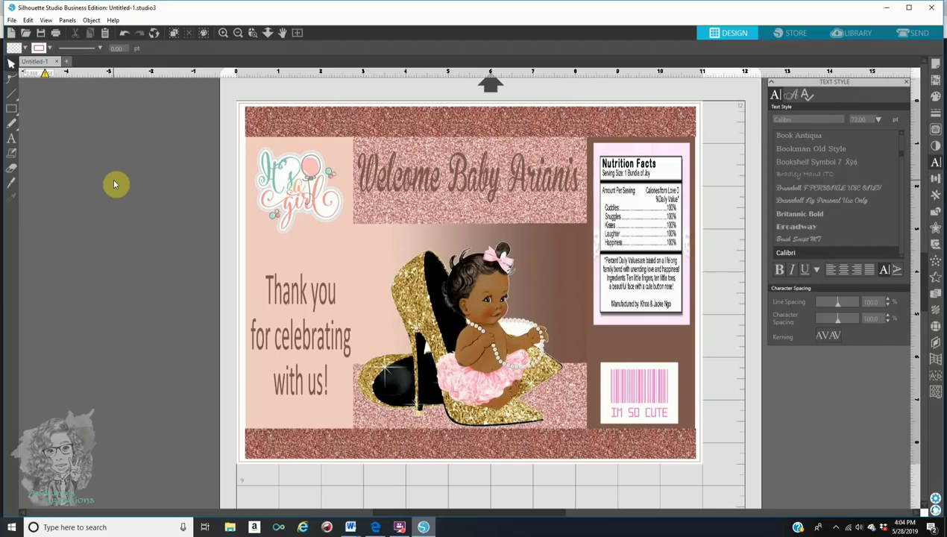
Step: Start saving the design to the hard drive with Portable Document Format as the file type, and close the dialog without saving
{"action": "left_click", "coordinate": [13, 24]}
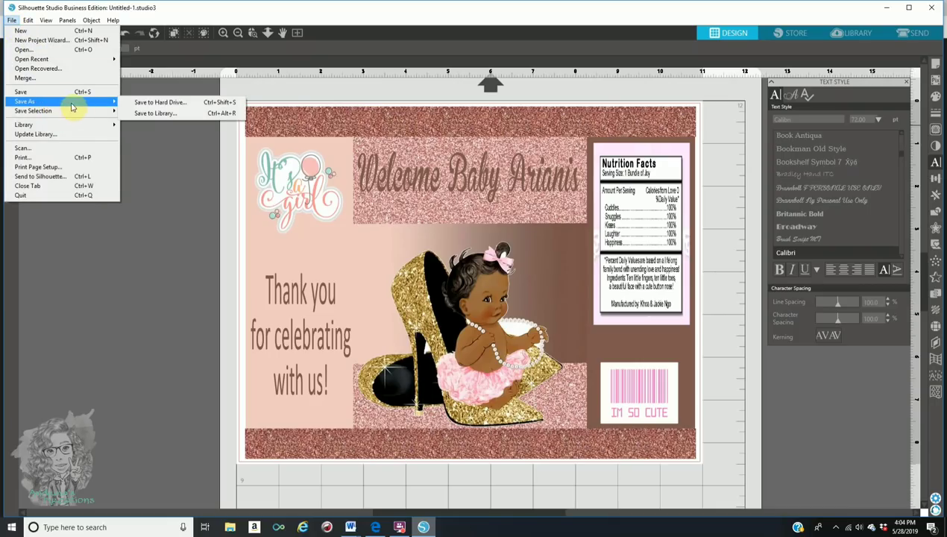
{"action": "left_click", "coordinate": [150, 103]}
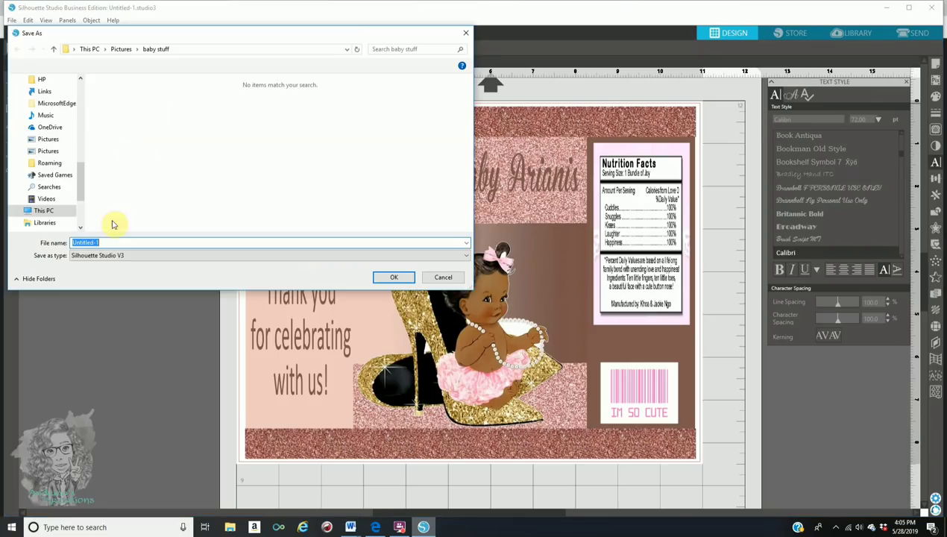
{"action": "left_click", "coordinate": [131, 258]}
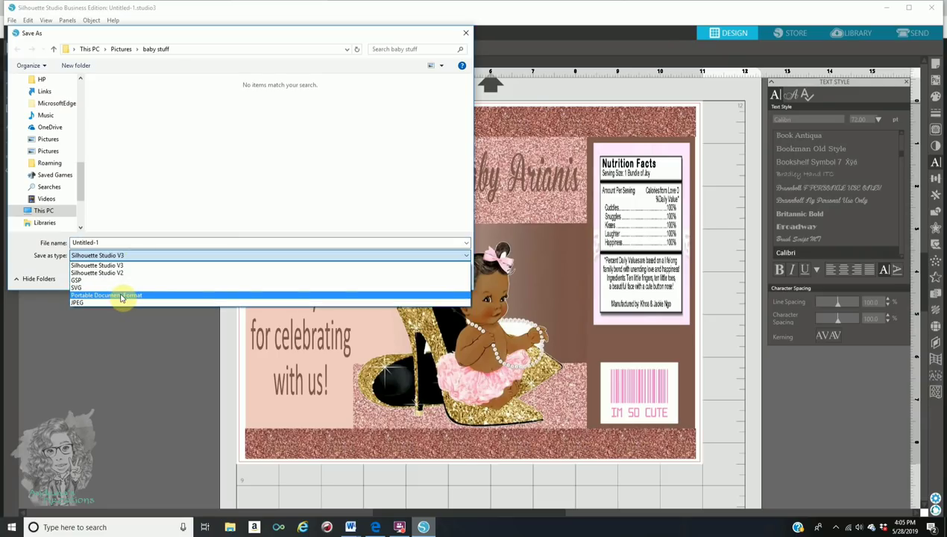
{"action": "left_click", "coordinate": [122, 297]}
{"action": "left_click", "coordinate": [100, 243]}
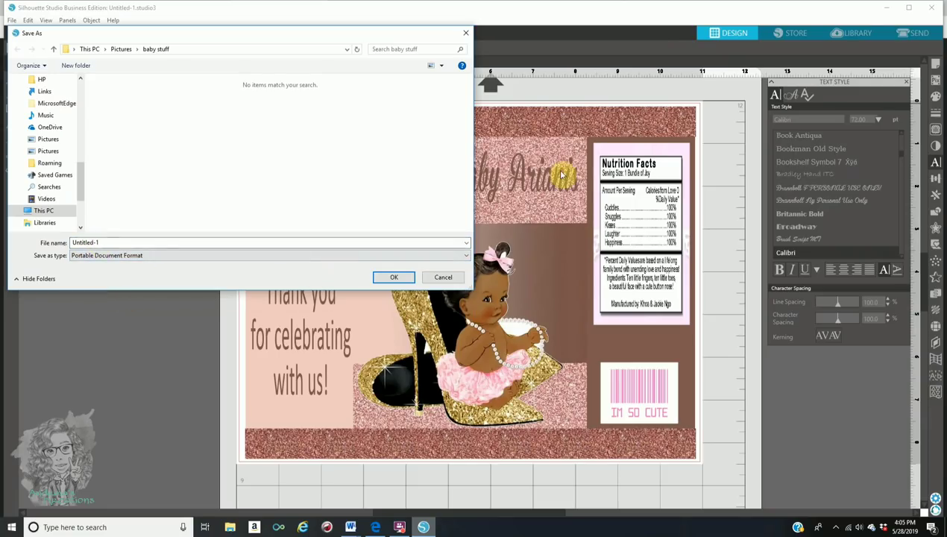
{"action": "left_click", "coordinate": [466, 33]}
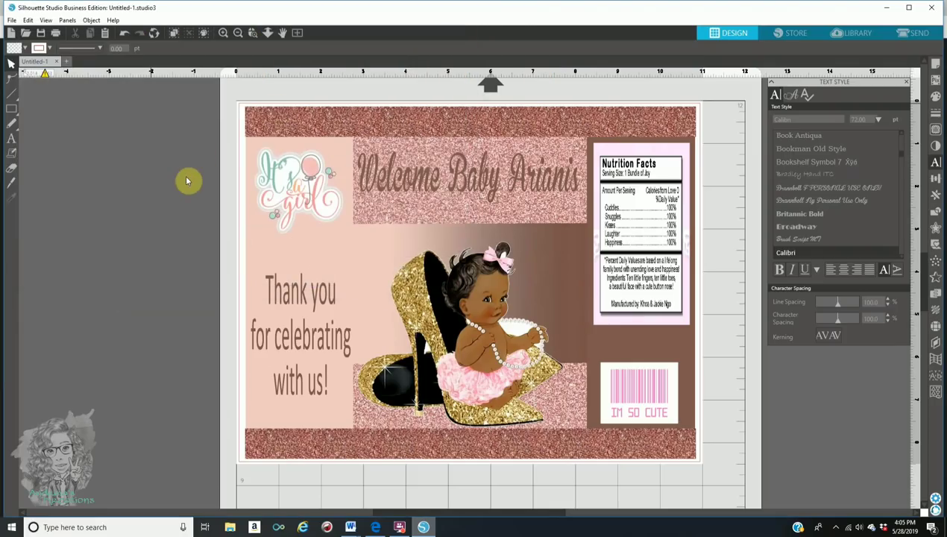